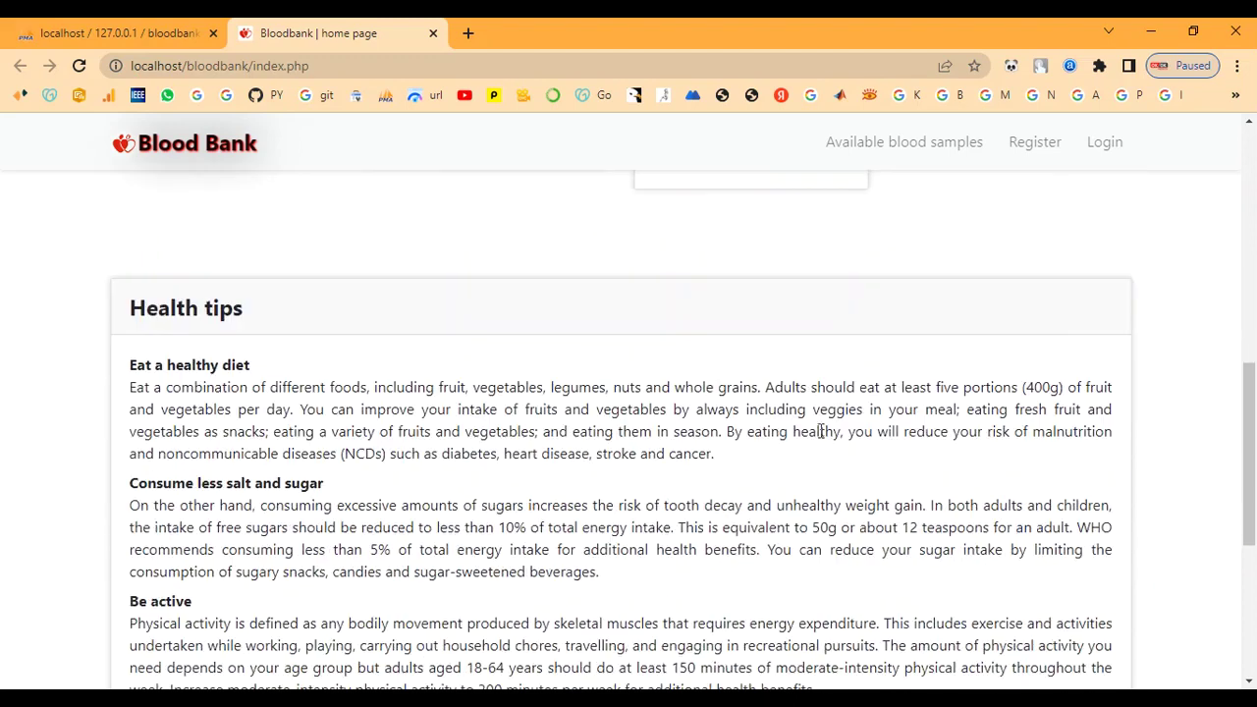
Read the first health tips: Eat a healthy diet, Consume less salt and sugar, Be active
drag(128, 310, 381, 331)
scroll(376, 331, down, 2)
scroll(205, 343, up, 2)
drag(124, 372, 314, 379)
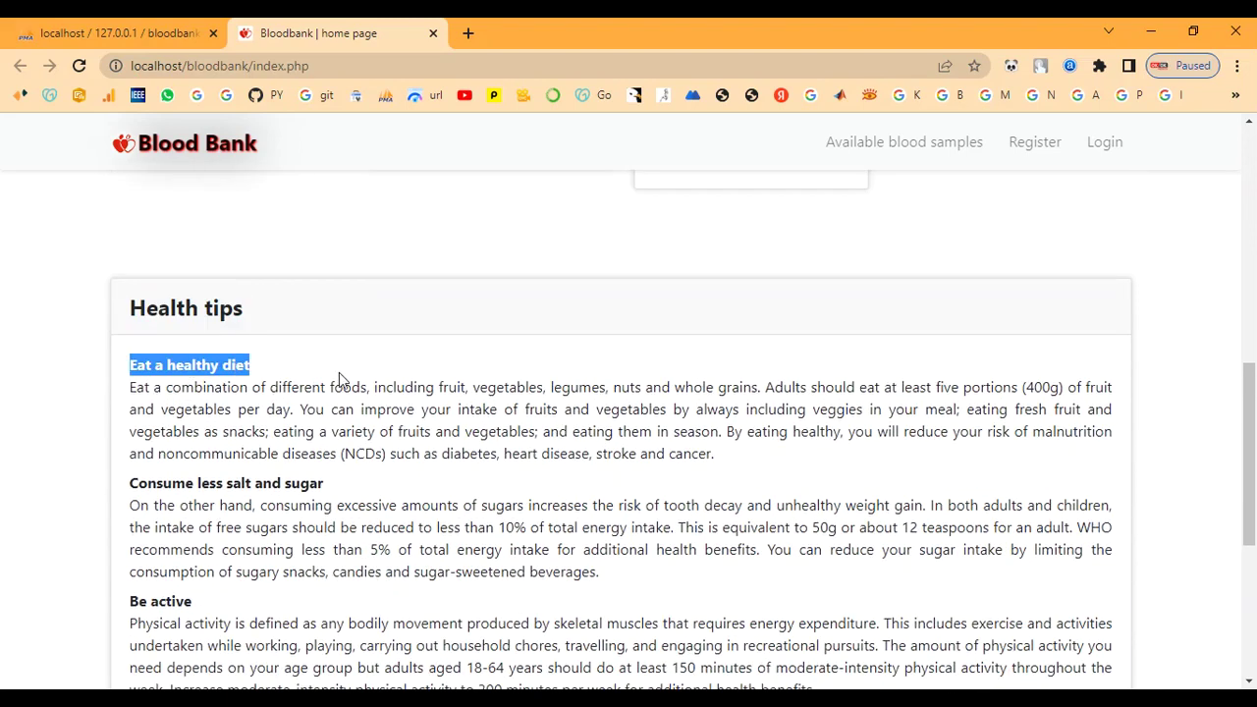
click(348, 381)
drag(129, 483, 384, 490)
click(382, 491)
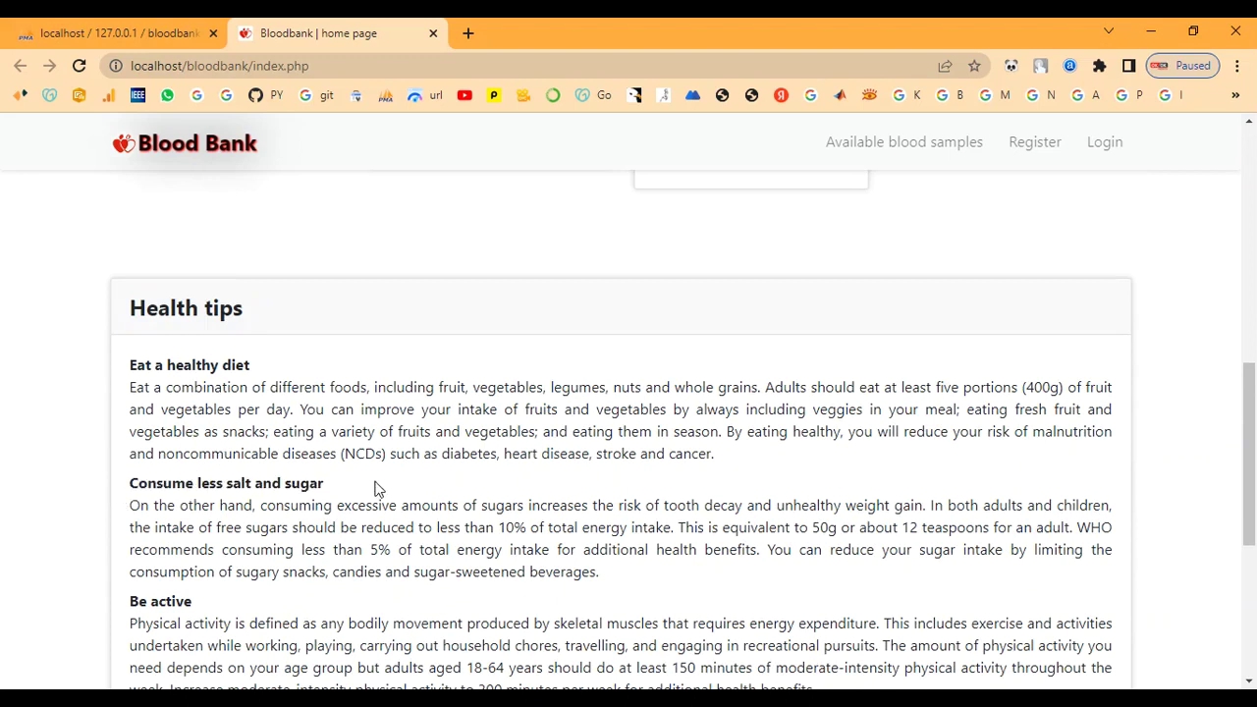
scroll(379, 490, down, 3)
drag(130, 324, 227, 346)
click(134, 442)
drag(129, 442, 218, 442)
Read the remaining tips down to the copyright line, then go to Available blood samples
scroll(324, 442, down, 1)
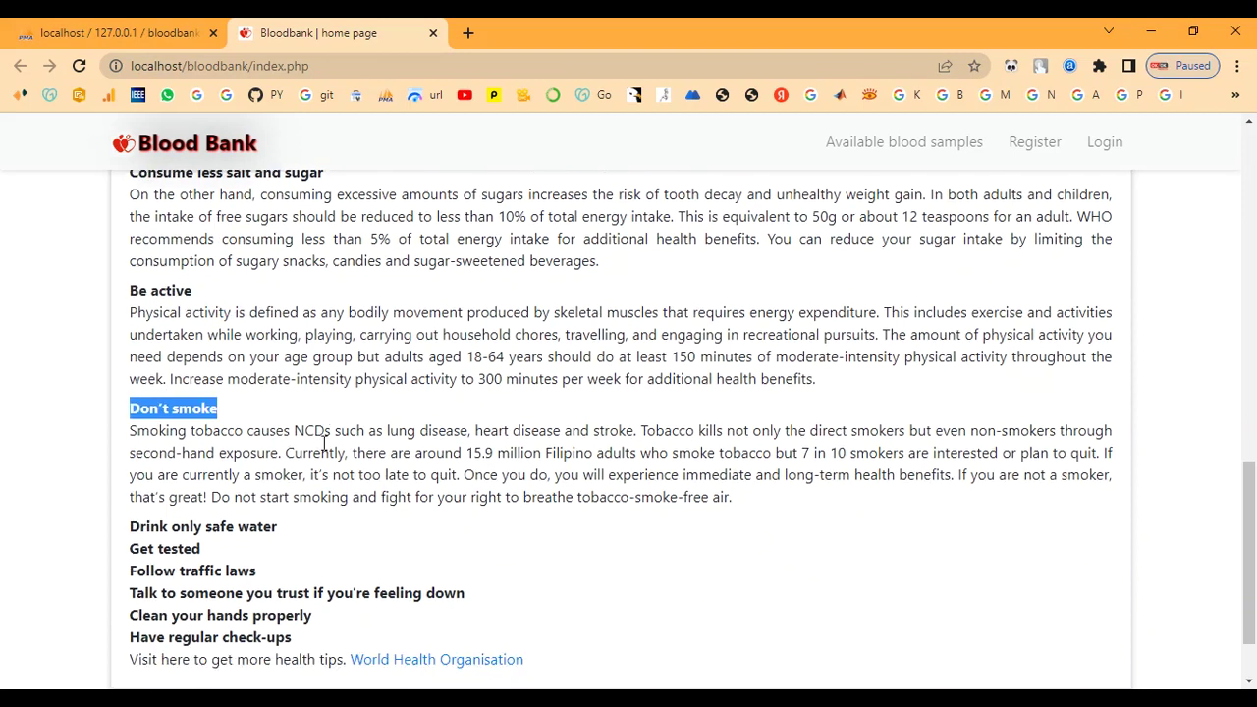
scroll(324, 442, down, 2)
drag(130, 468, 343, 574)
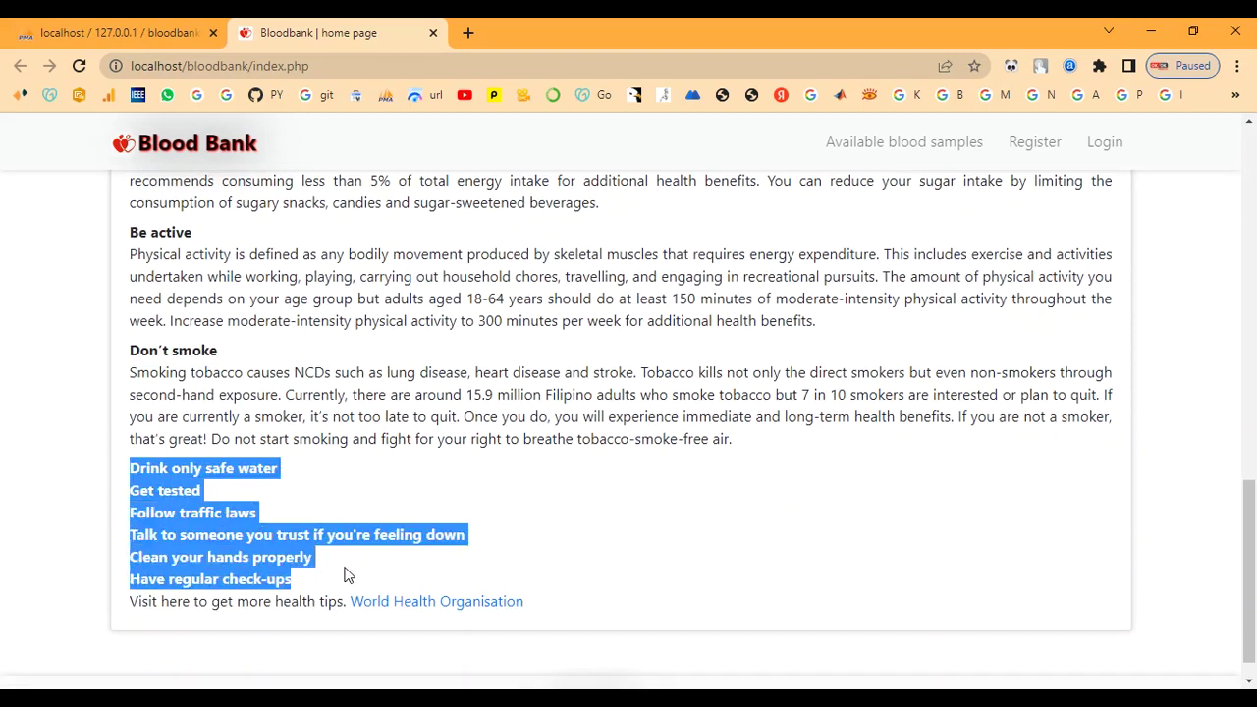
click(343, 574)
scroll(343, 520, down, 1)
drag(136, 566, 643, 576)
click(688, 582)
drag(478, 668, 929, 674)
click(847, 592)
scroll(823, 526, up, 20)
click(893, 154)
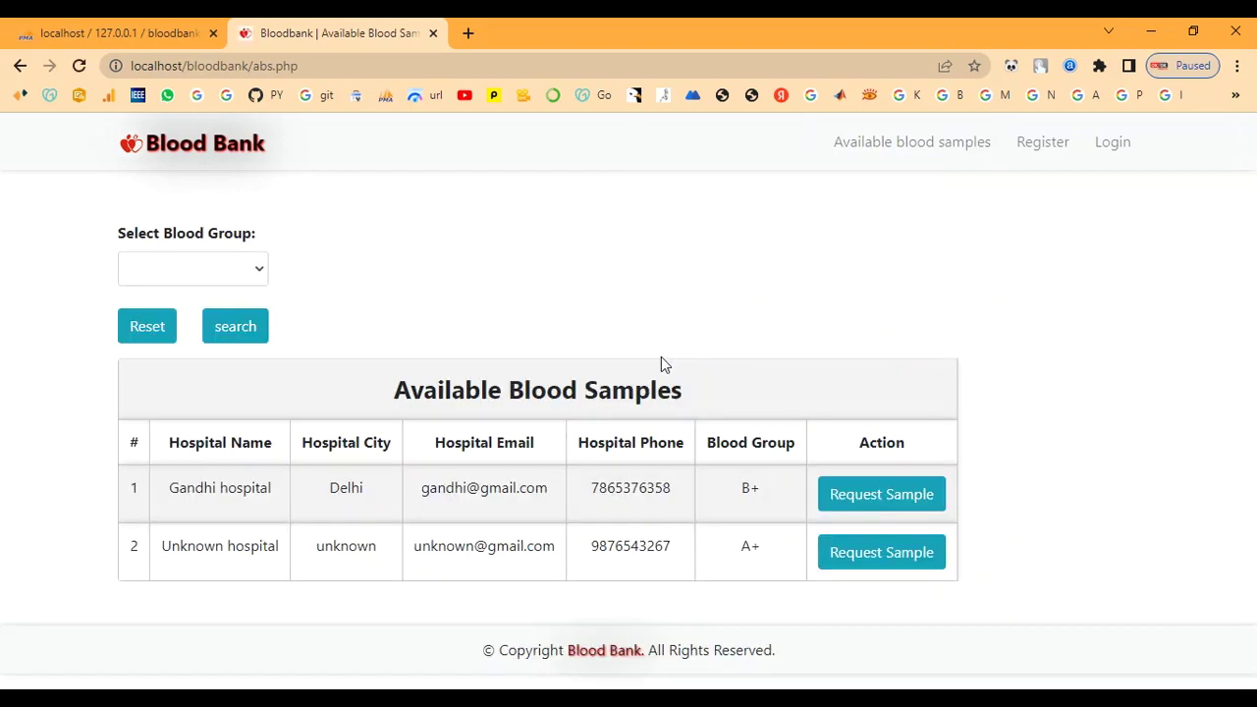
On the hospital registration form, enter the hospital's name
click(1051, 154)
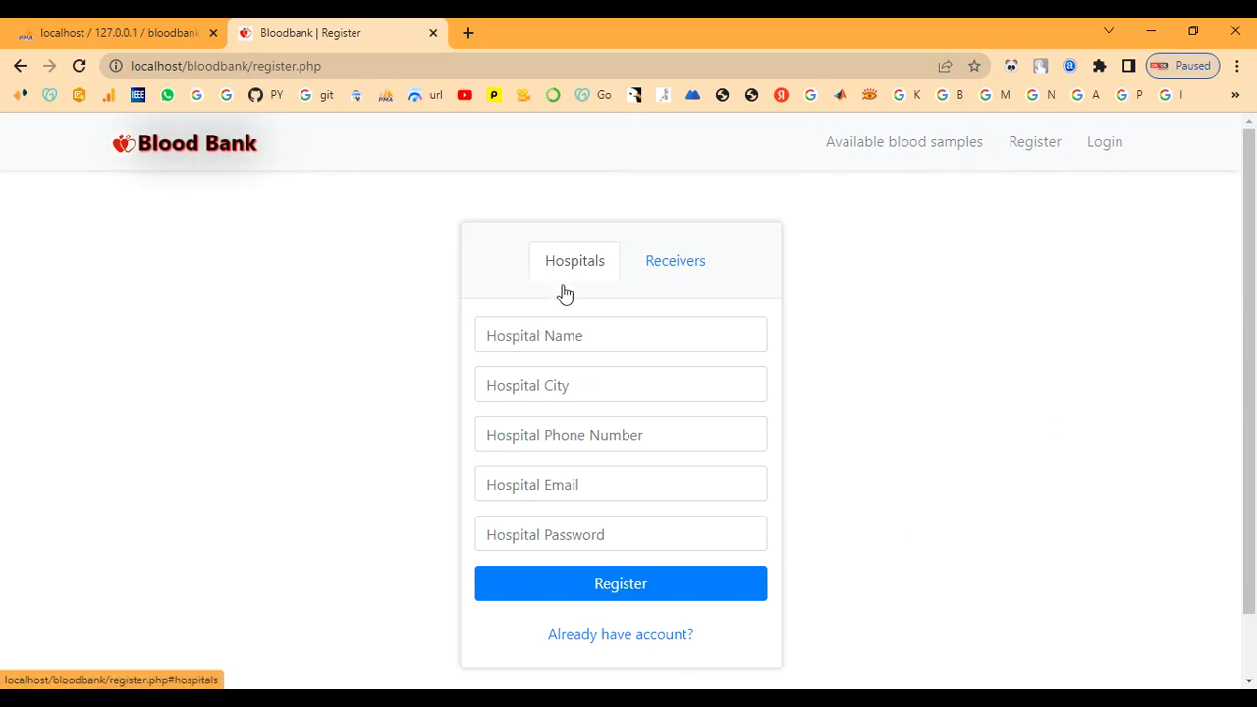
click(551, 339)
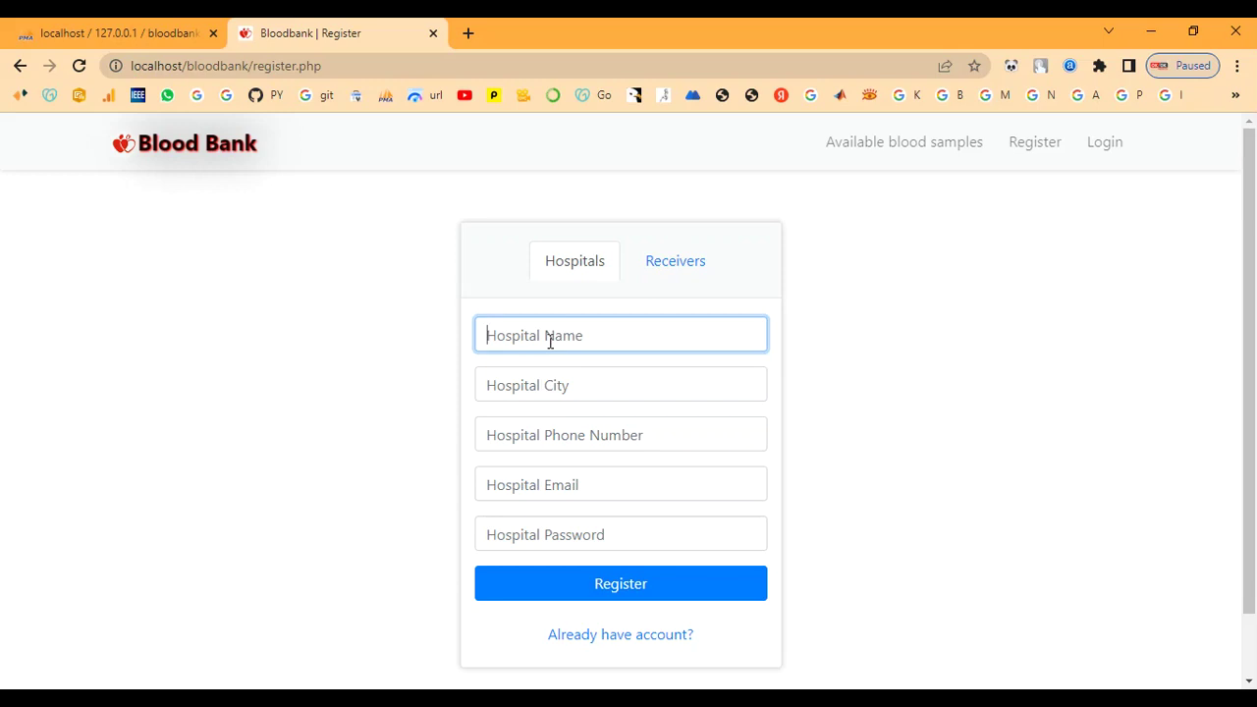
text(h)
key(BackSpace)
text(Hospital)
Enter city chennai, the phone number, e-mail and password, and submit the registration
key(Tab)
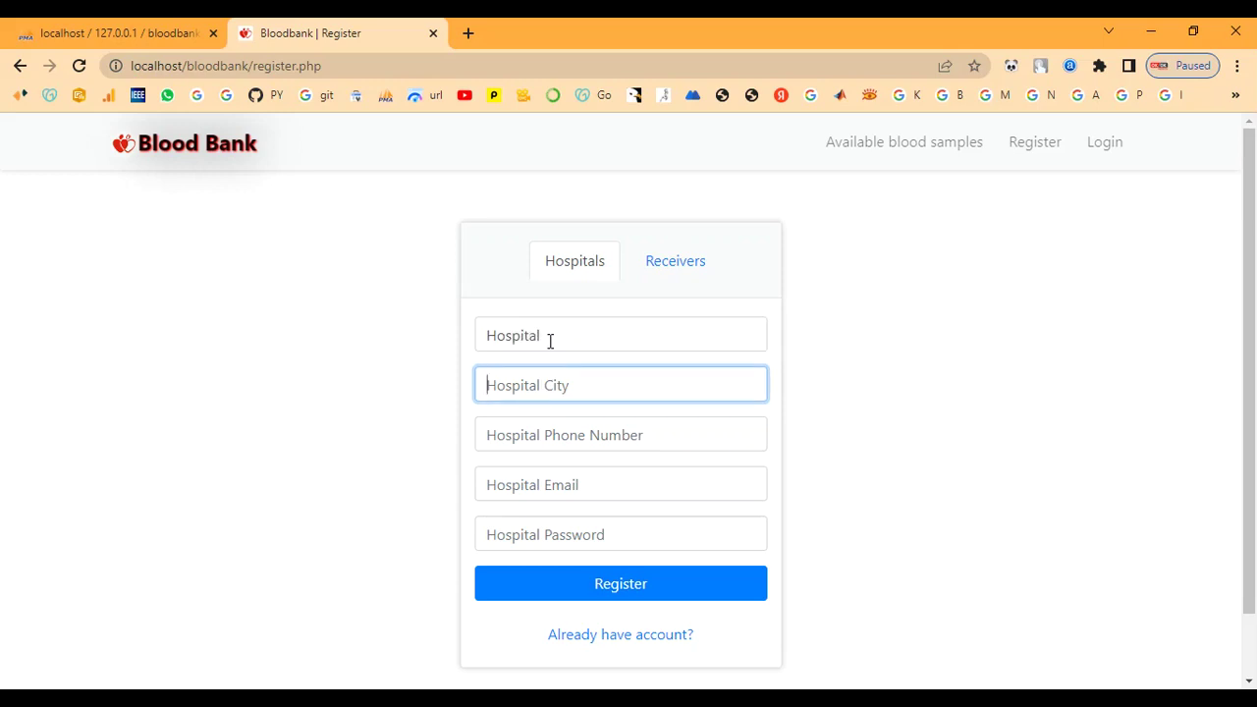
text(chennai)
key(Tab)
text(7789065)
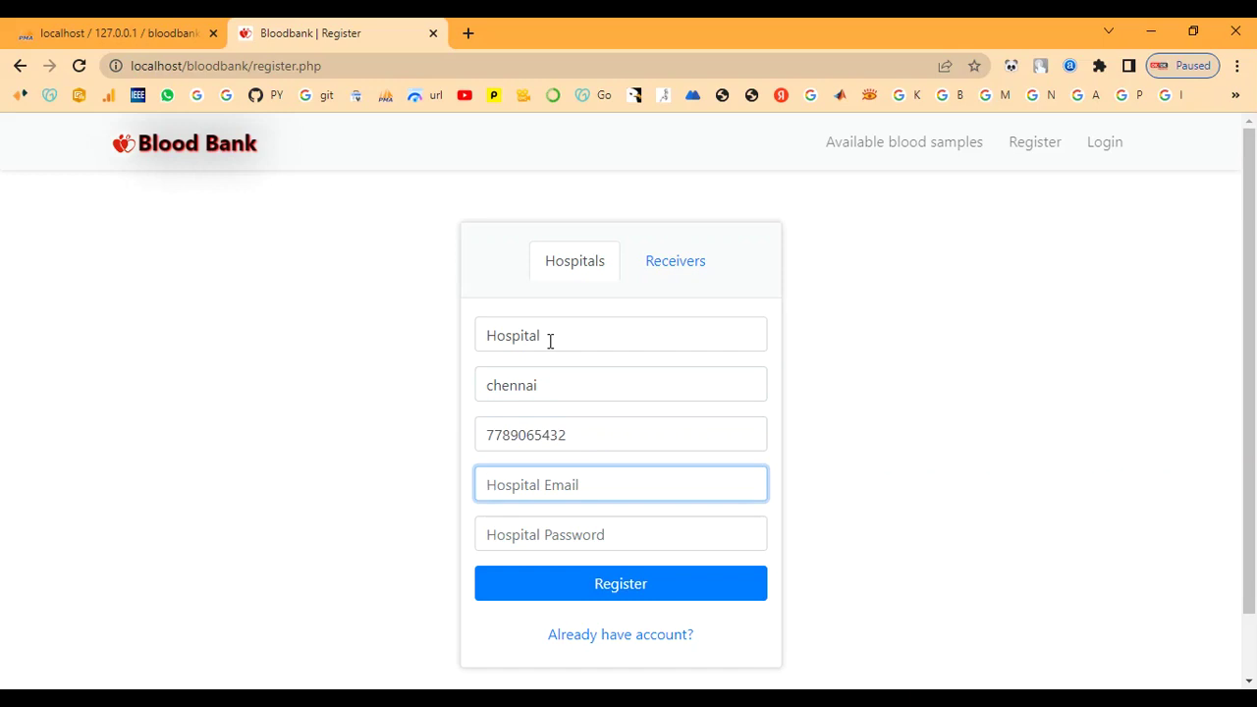
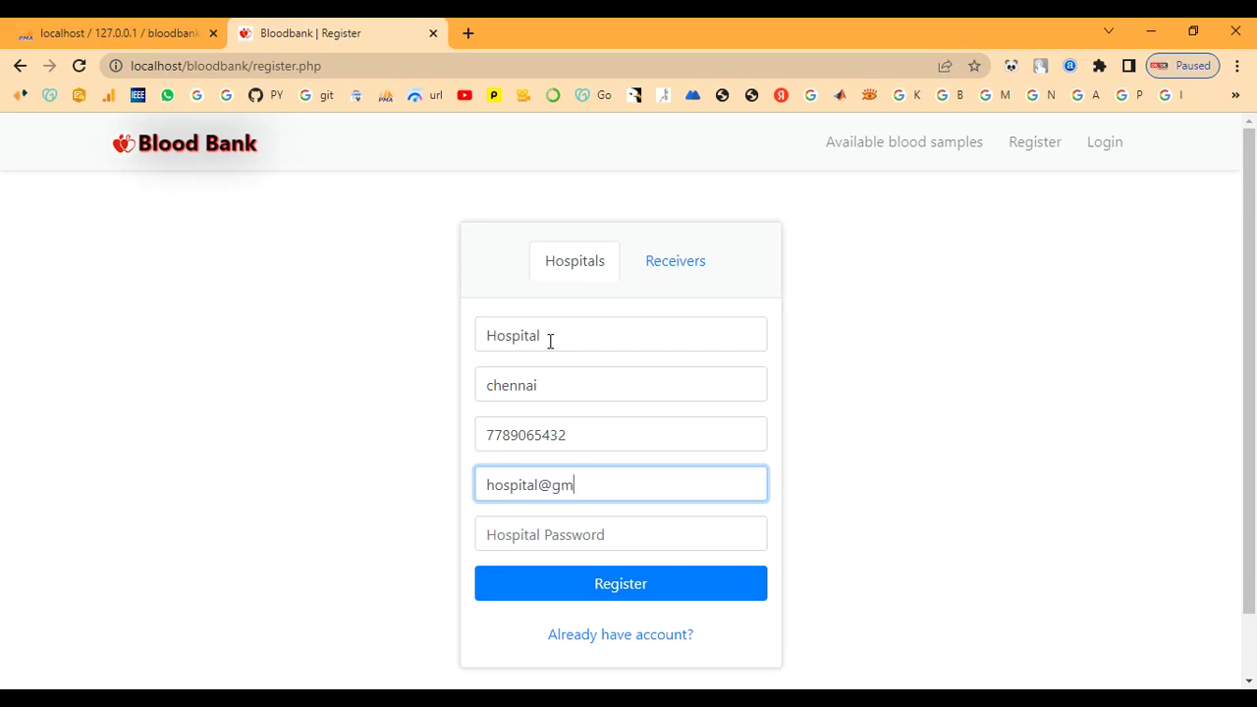
key(Tab)
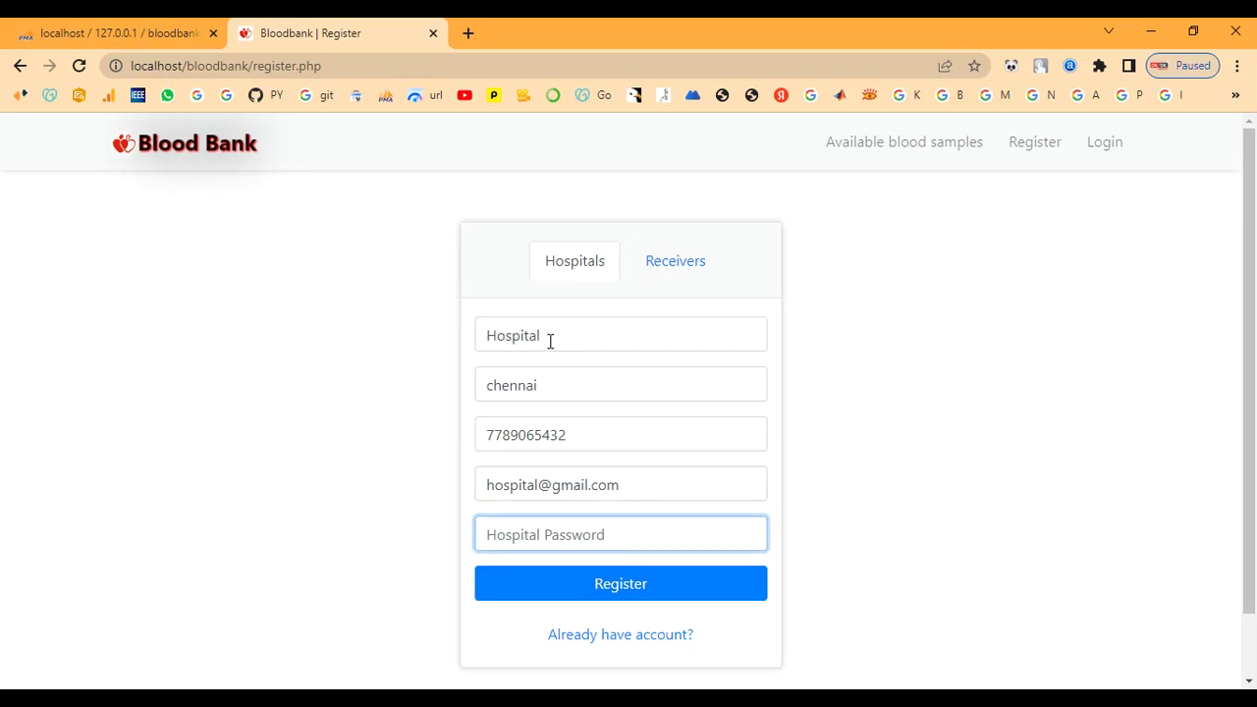
text(hos)
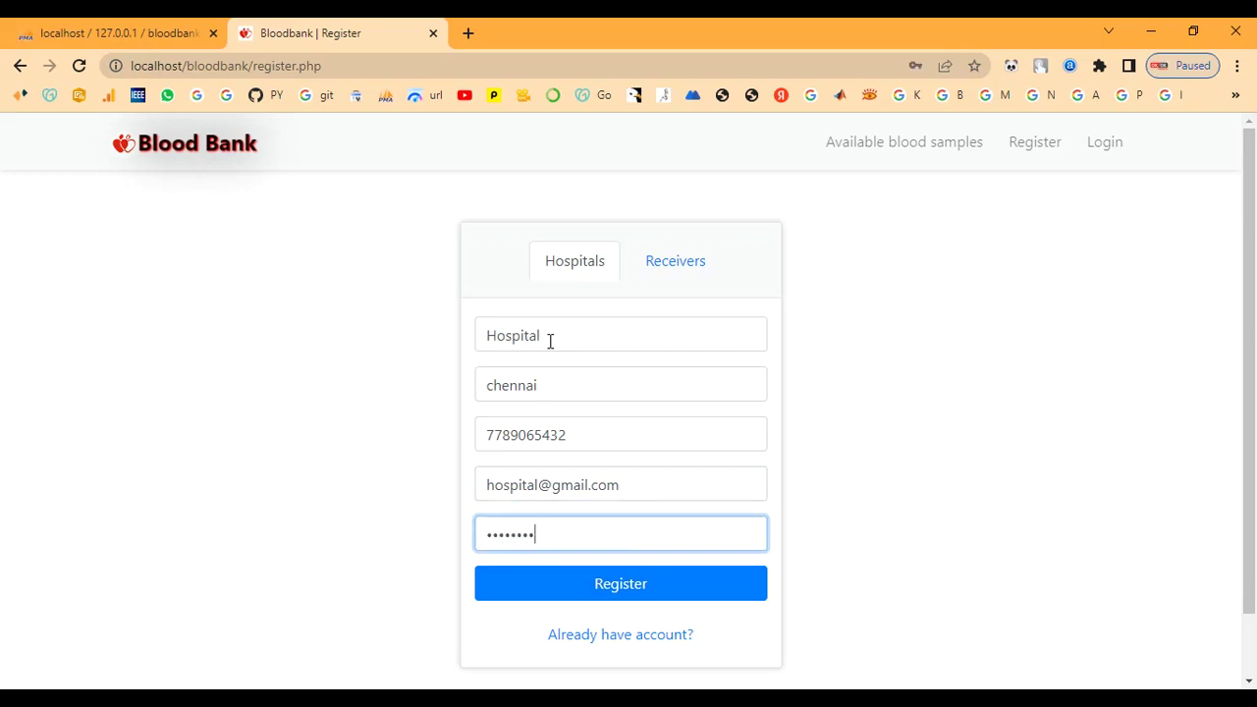
click(640, 589)
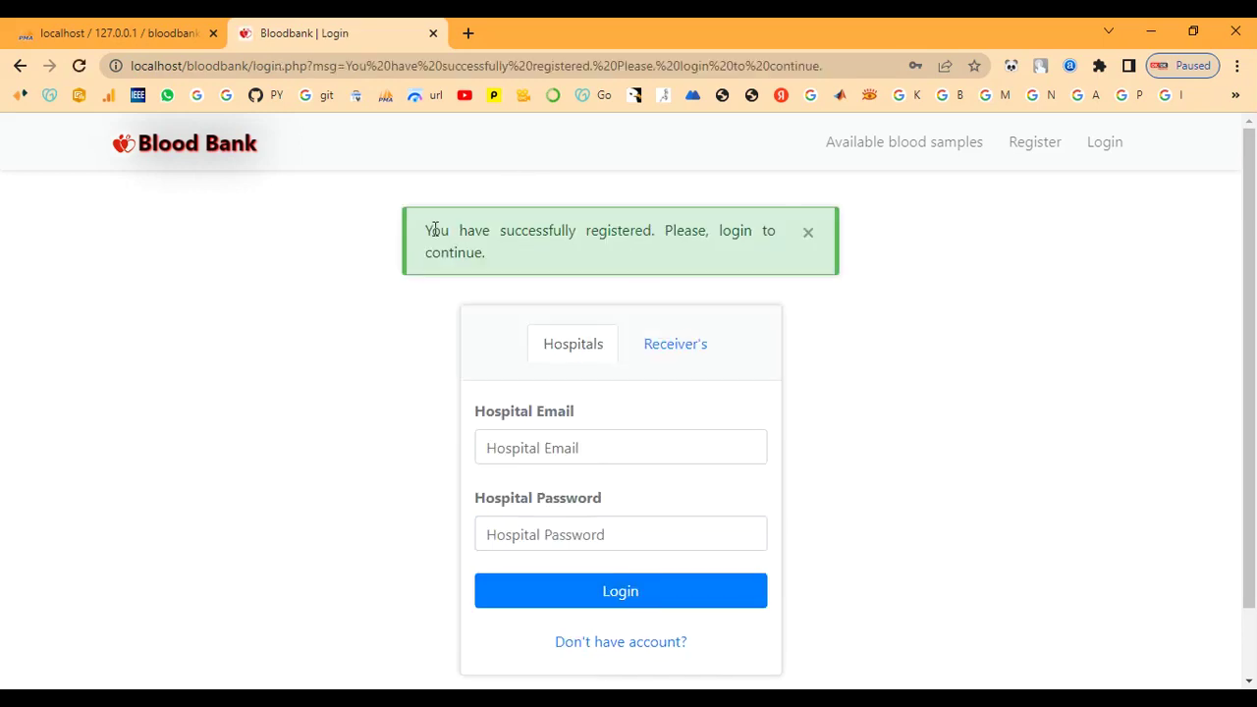
Log in with the hospital's e-mail and password, declining Chrome's offer to save the password
drag(422, 233, 545, 255)
click(547, 257)
click(550, 449)
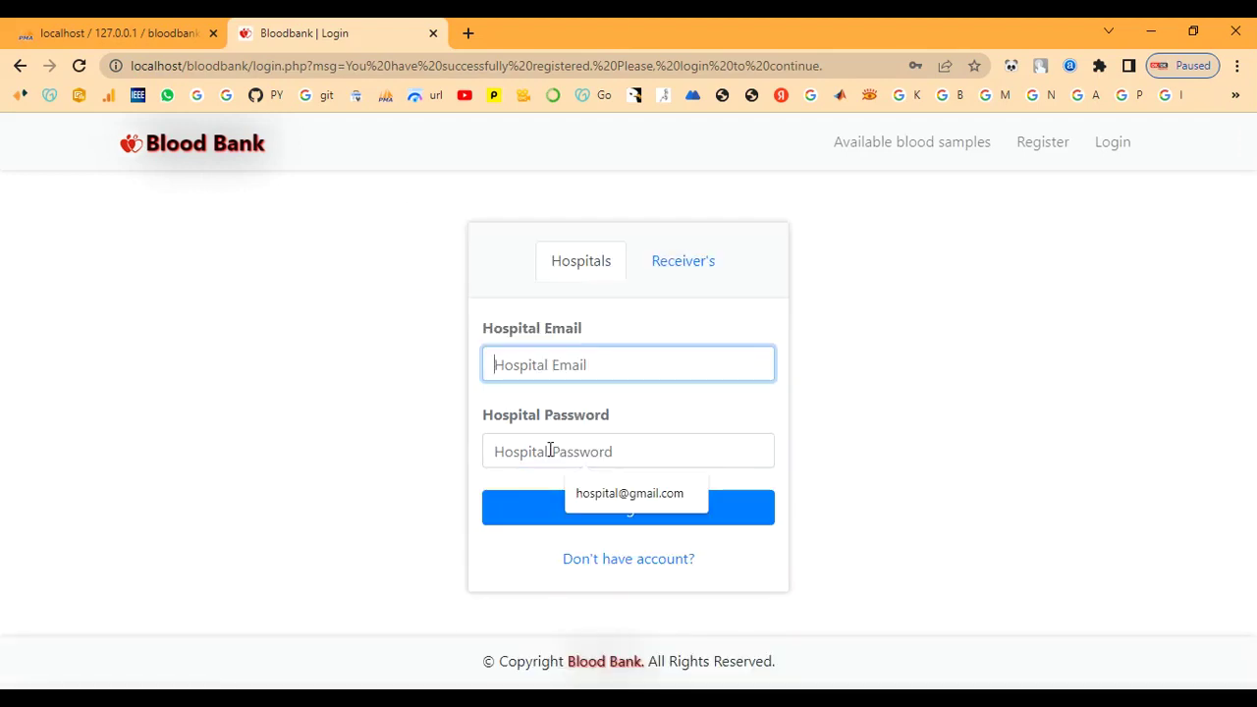
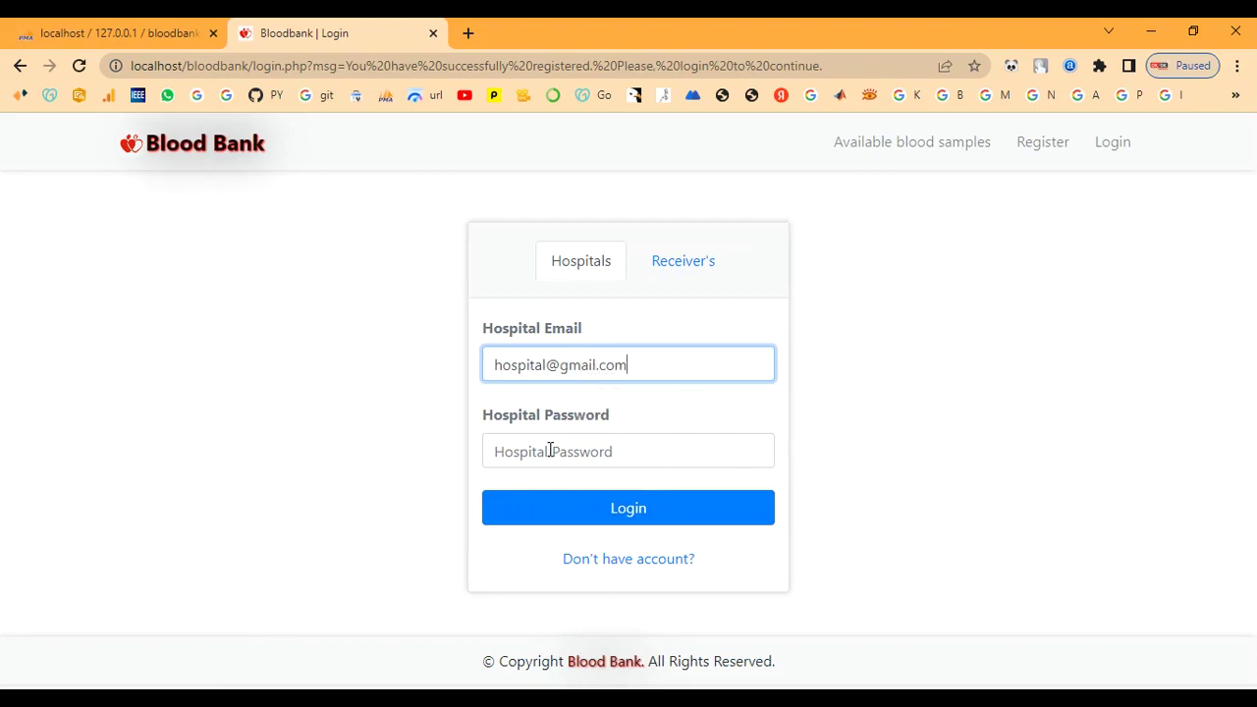
click(542, 461)
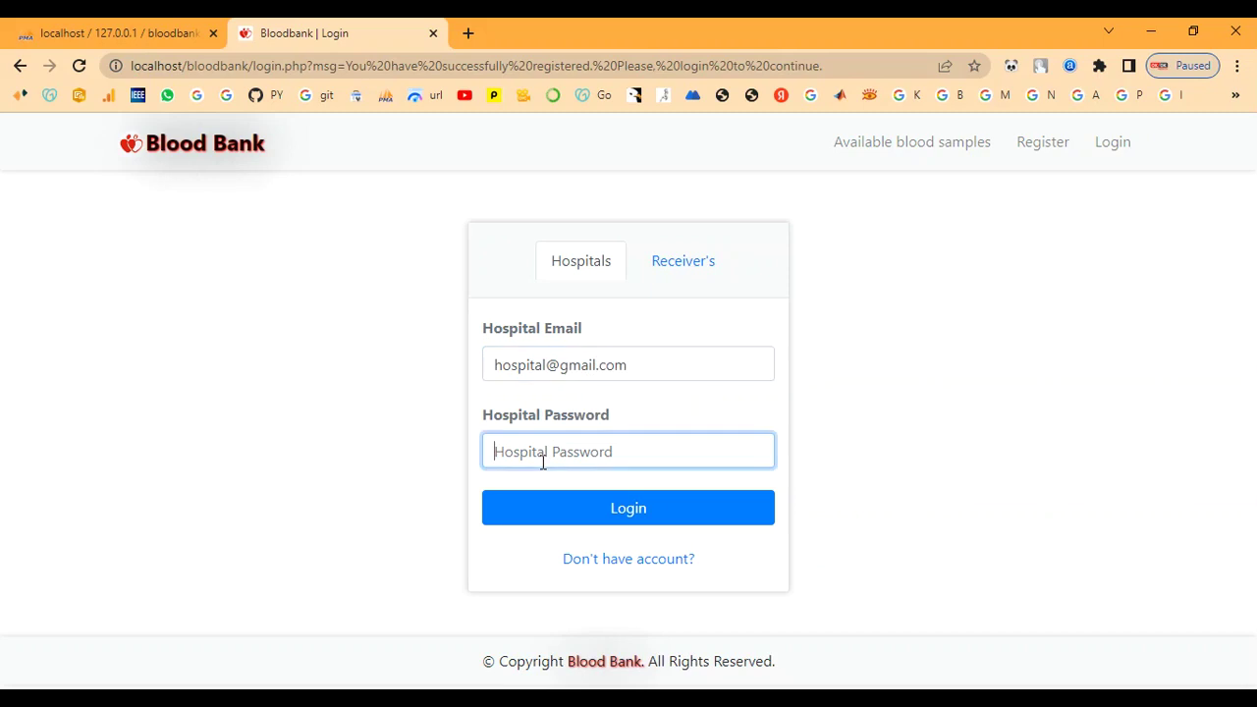
text(hospital)
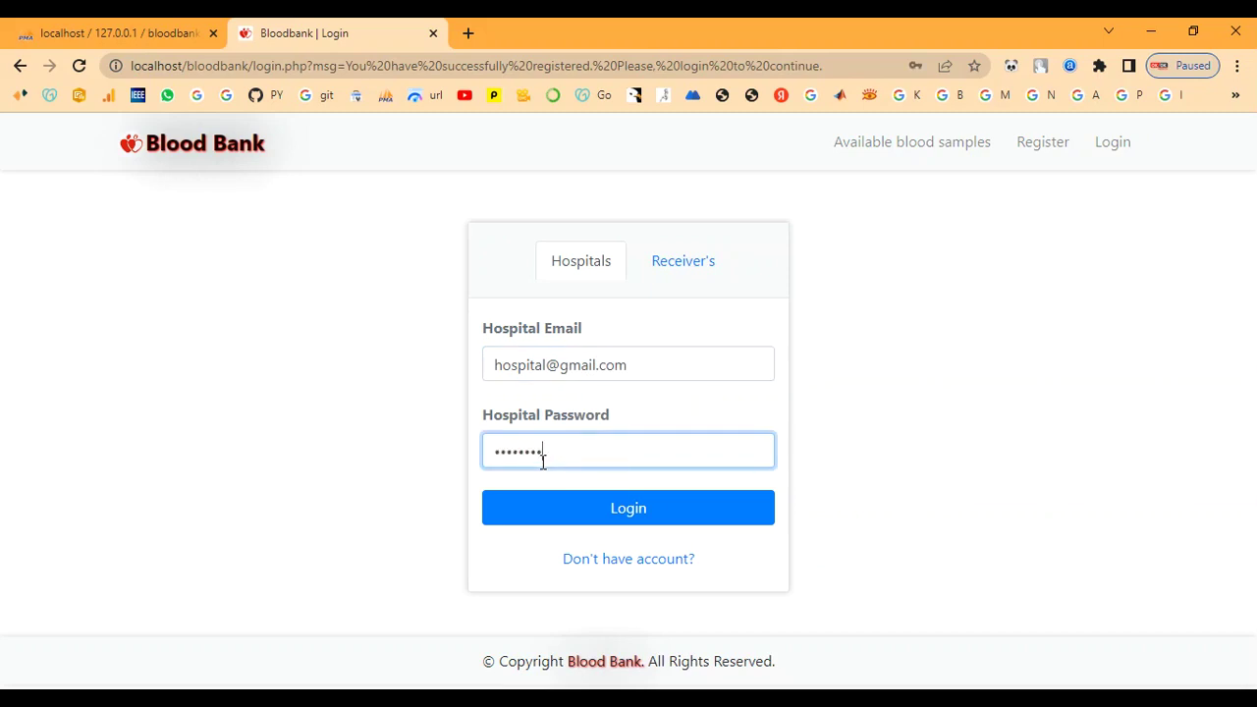
click(548, 507)
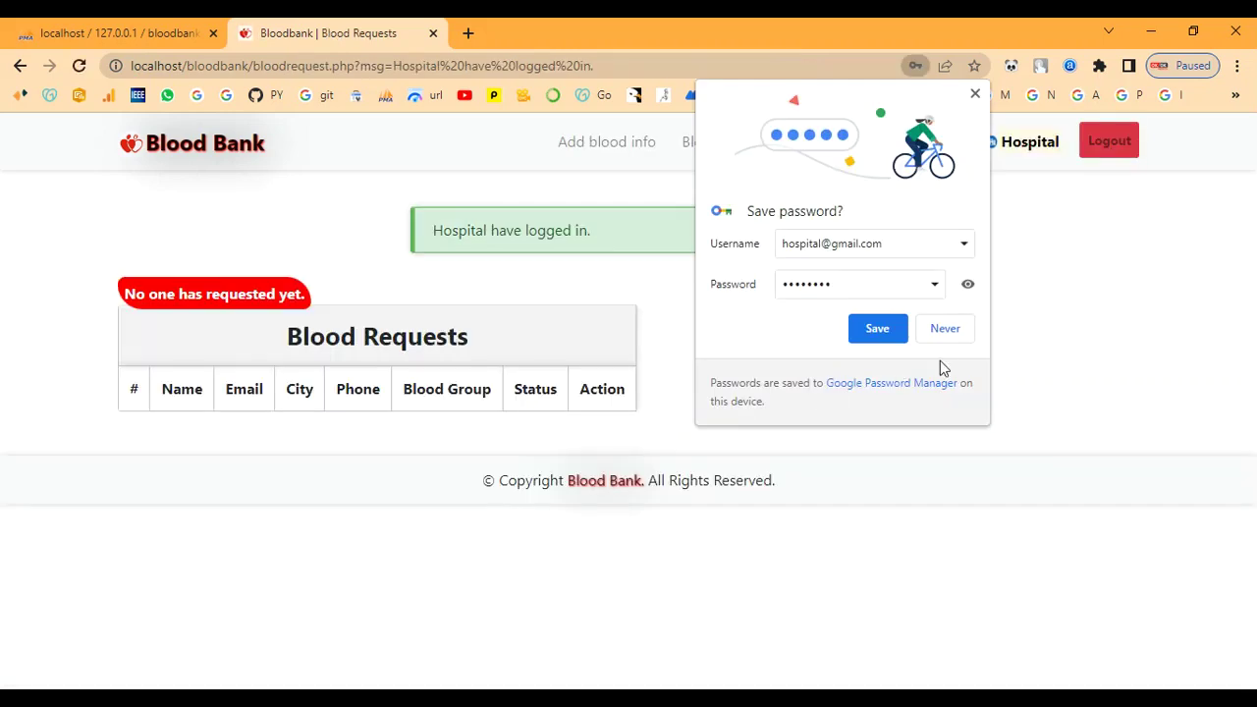
click(967, 286)
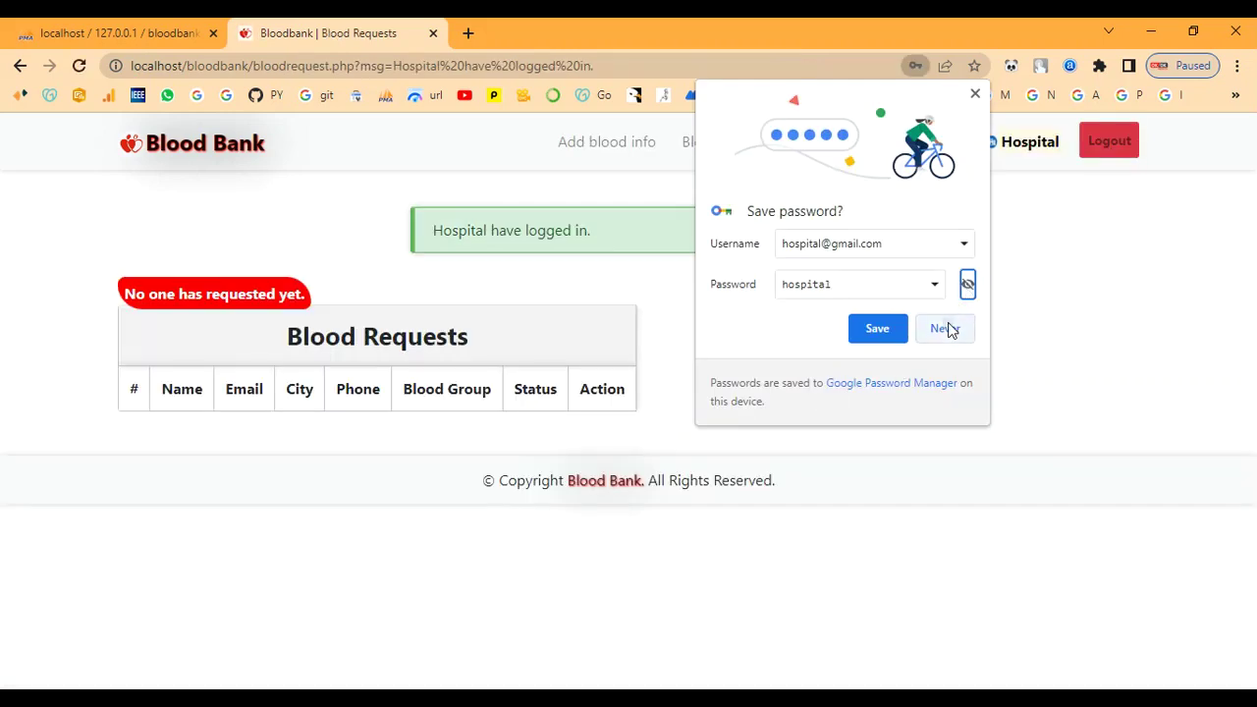
click(948, 328)
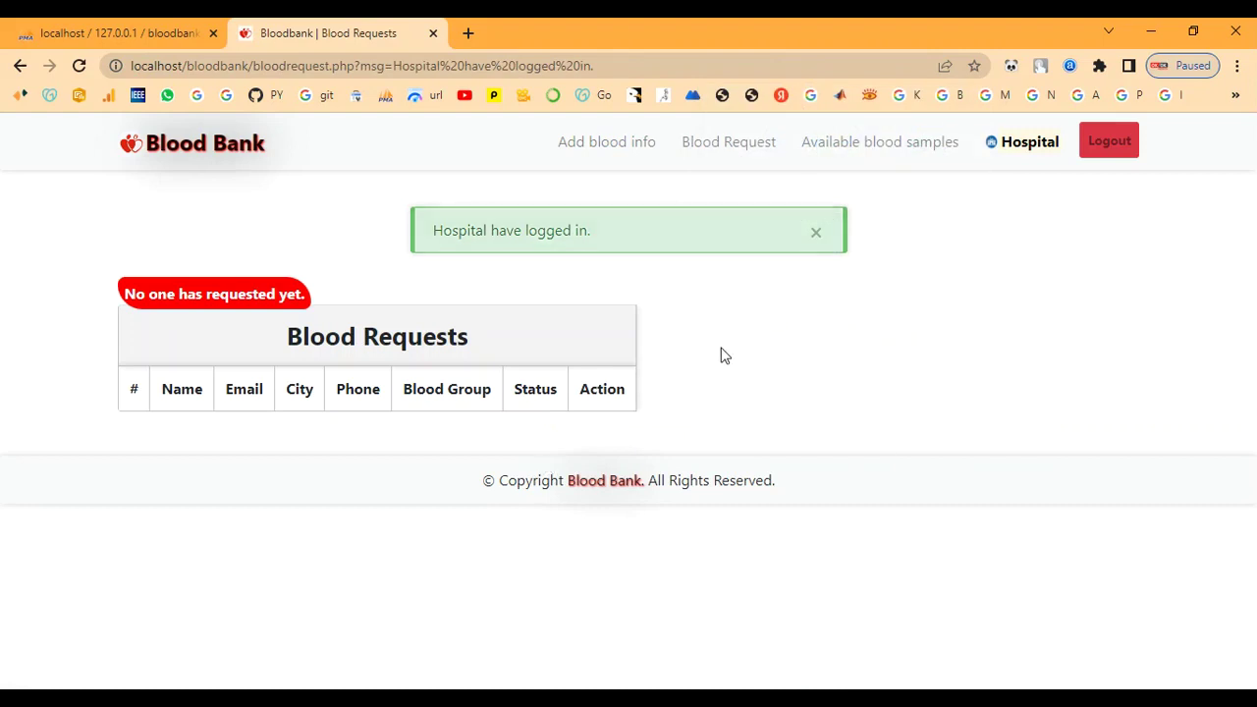
Review and reload the Blood Requests page showing 'No one has requested yet.'
drag(159, 234, 420, 238)
click(420, 237)
drag(122, 234, 364, 233)
click(468, 227)
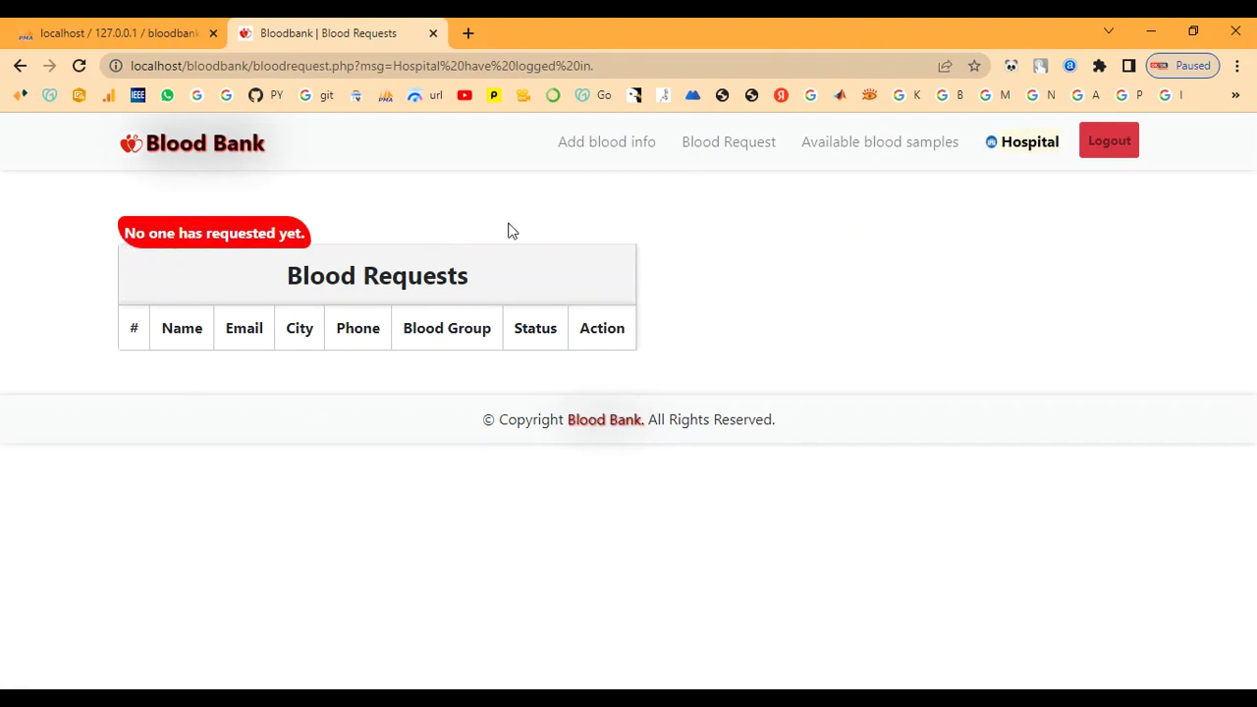
click(703, 147)
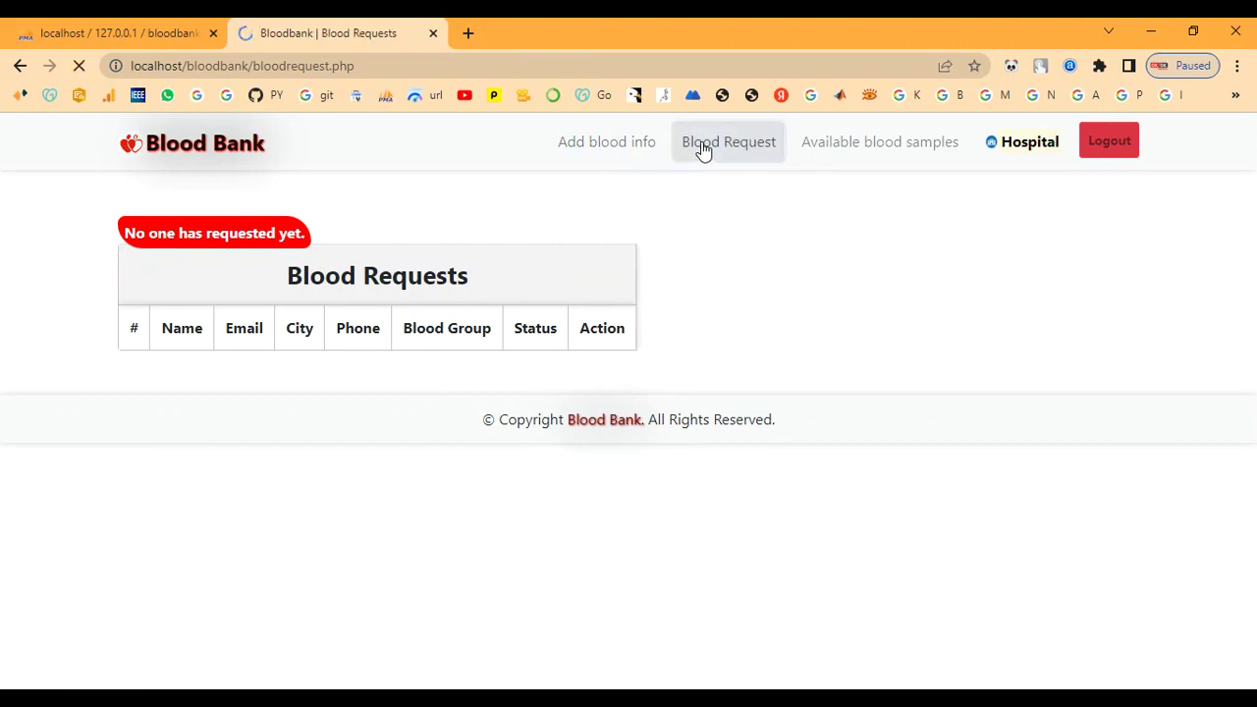
drag(288, 263, 544, 281)
click(544, 280)
Browse the available blood samples, the Add blood info form and the hospital's profile page
click(883, 147)
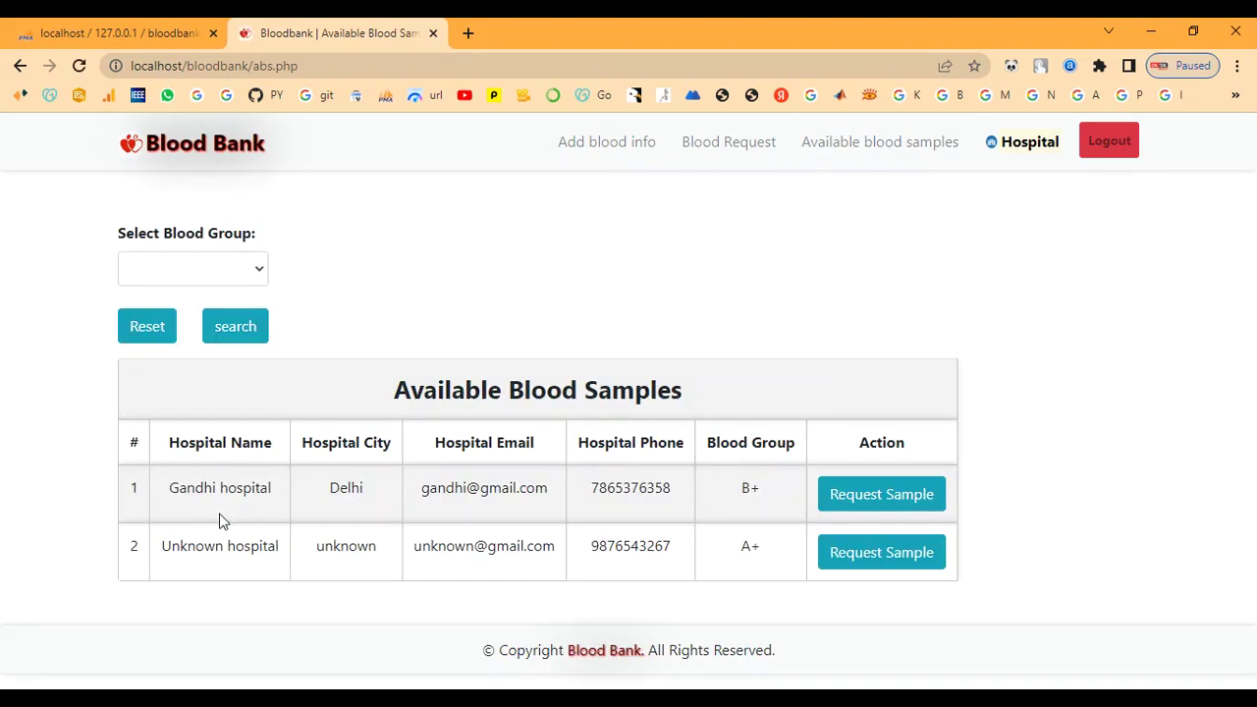
drag(220, 521, 421, 533)
click(642, 269)
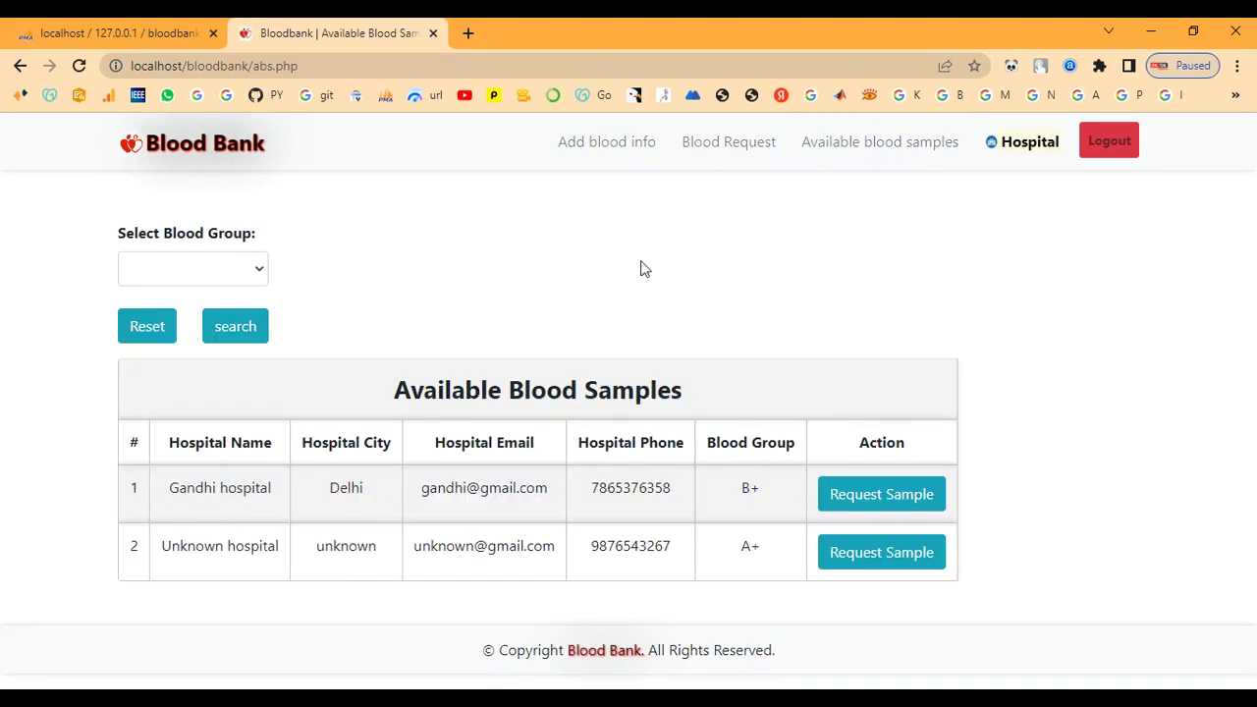
click(578, 156)
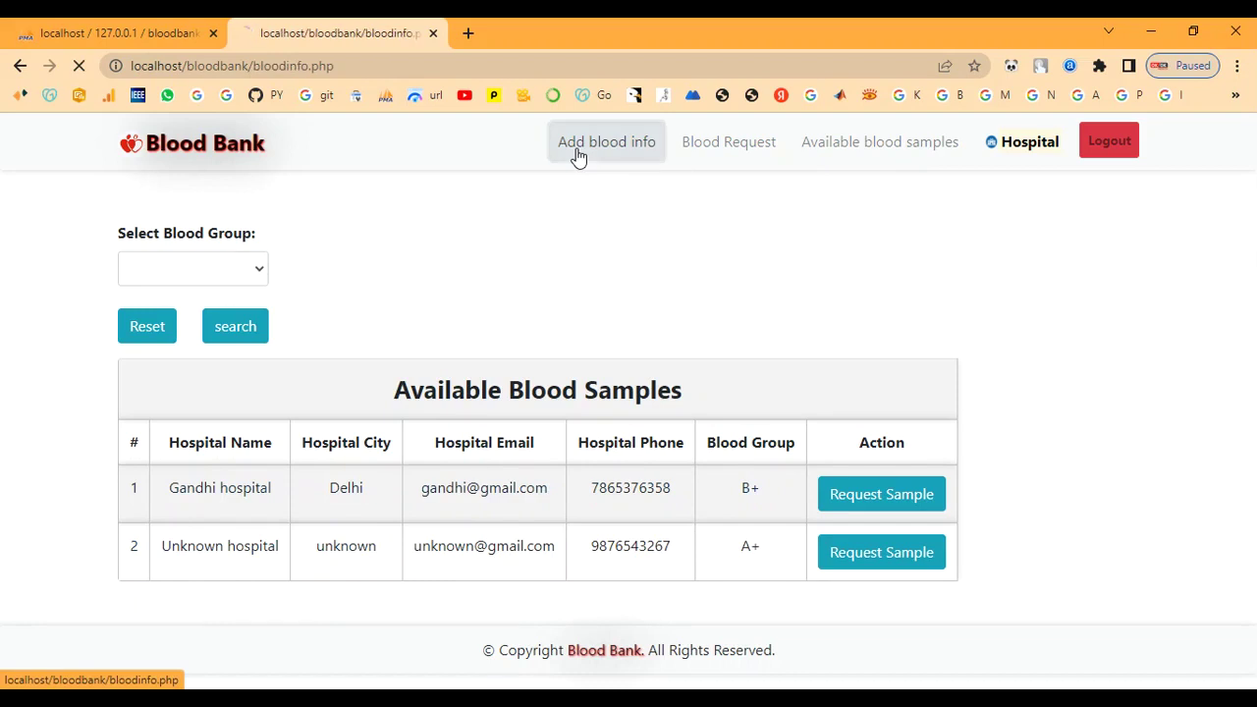
click(1026, 155)
scroll(639, 432, down, 3)
scroll(639, 435, up, 3)
scroll(850, 507, down, 3)
scroll(849, 510, up, 3)
On Add blood info, agree to the terms and add an O+ blood sample
click(594, 165)
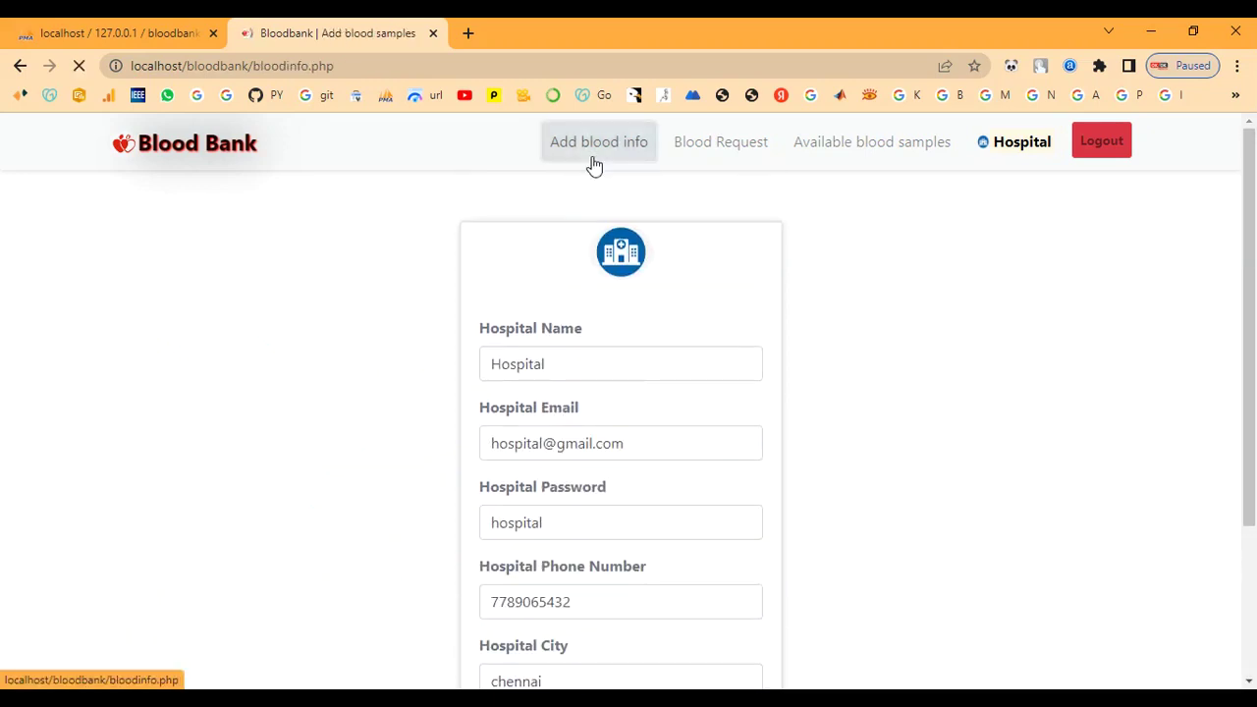
drag(664, 227, 825, 246)
click(825, 245)
drag(691, 302, 884, 304)
click(854, 406)
click(317, 382)
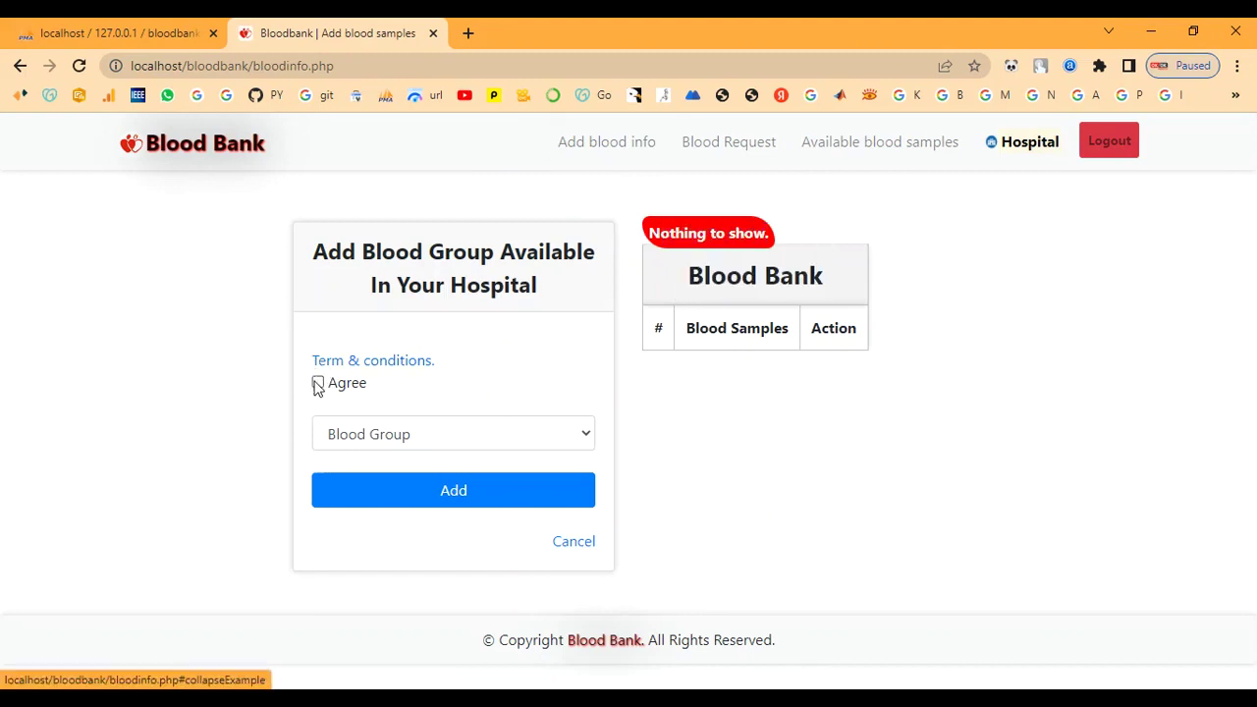
drag(314, 243, 566, 292)
click(566, 355)
click(504, 438)
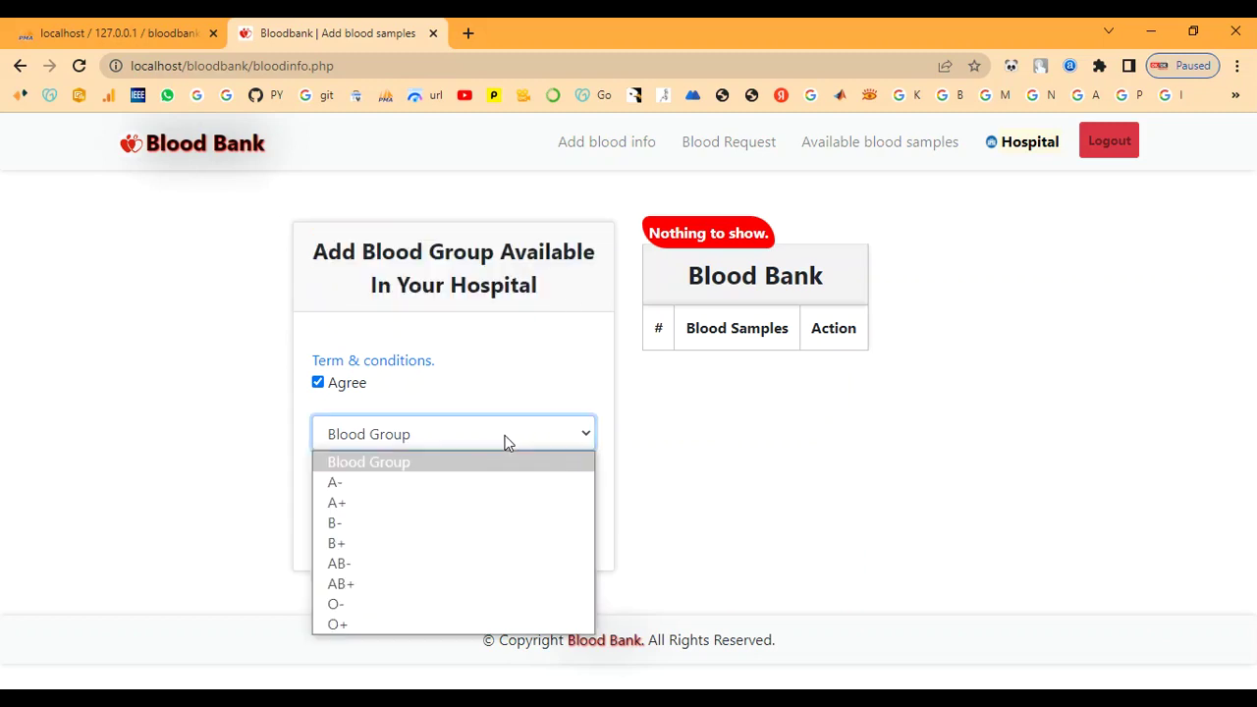
click(441, 617)
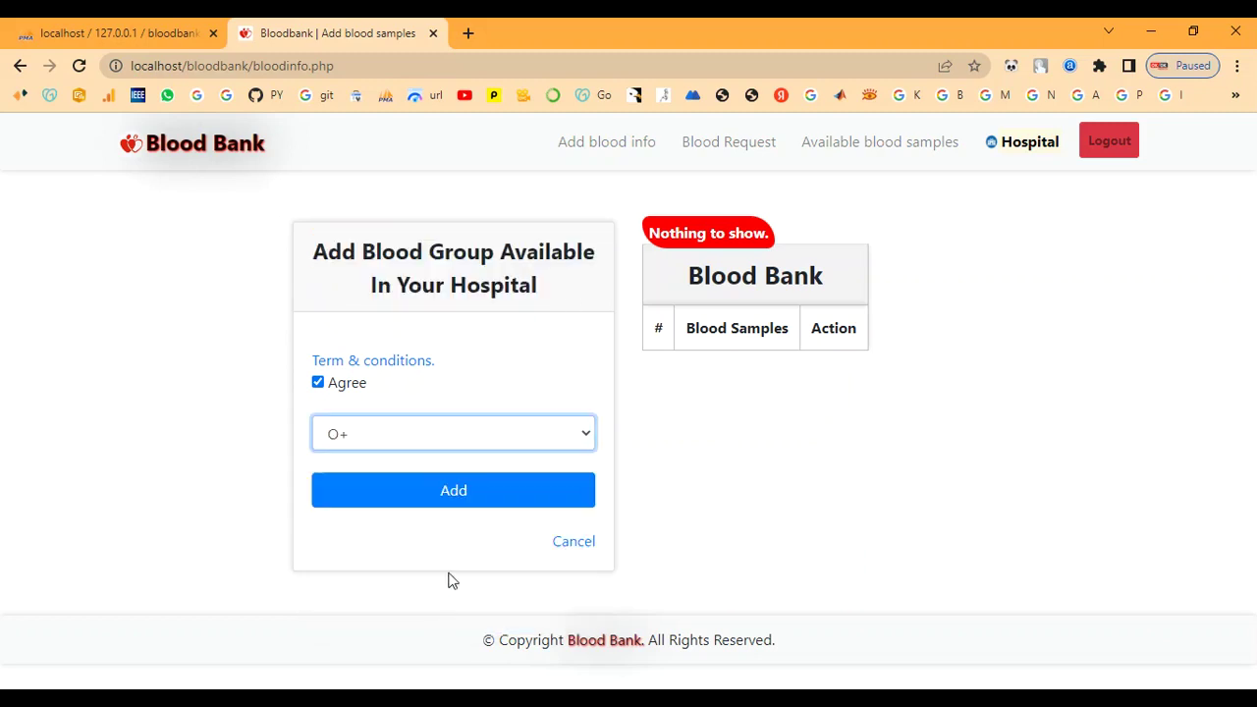
click(442, 505)
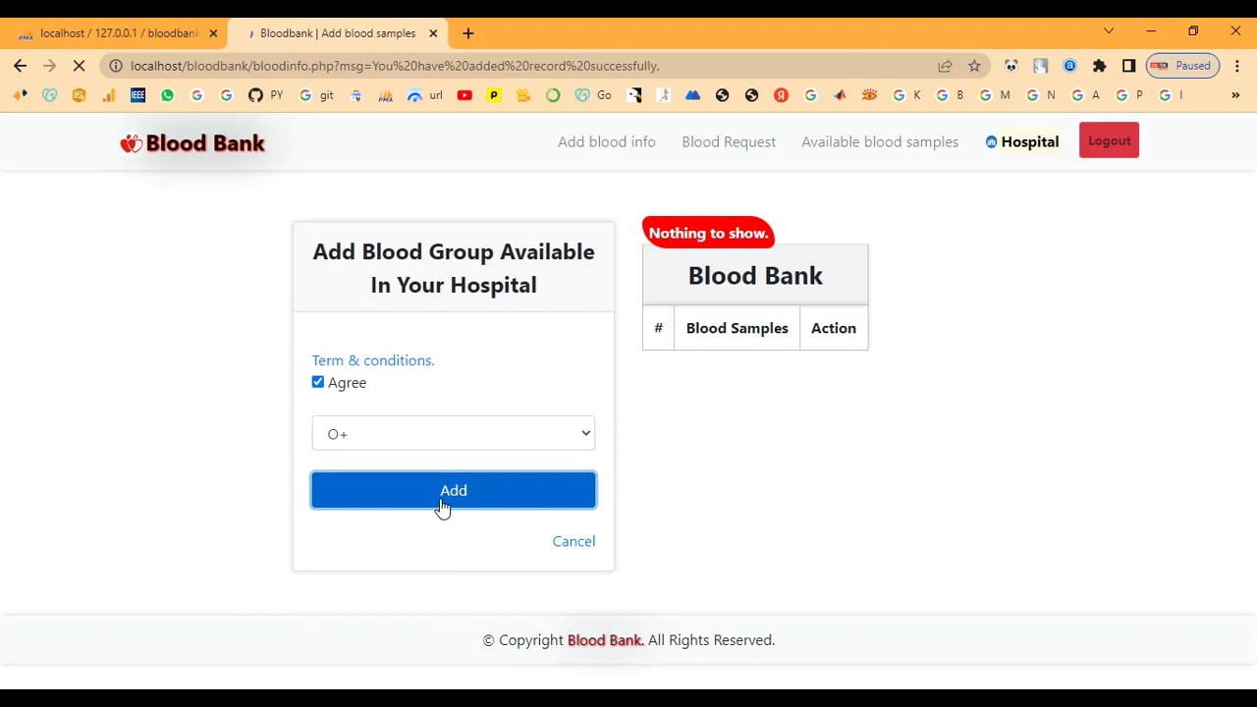
Check the new O+ row in the Blood Bank table, then go to all available samples
drag(693, 411, 745, 420)
click(719, 403)
drag(639, 291, 833, 323)
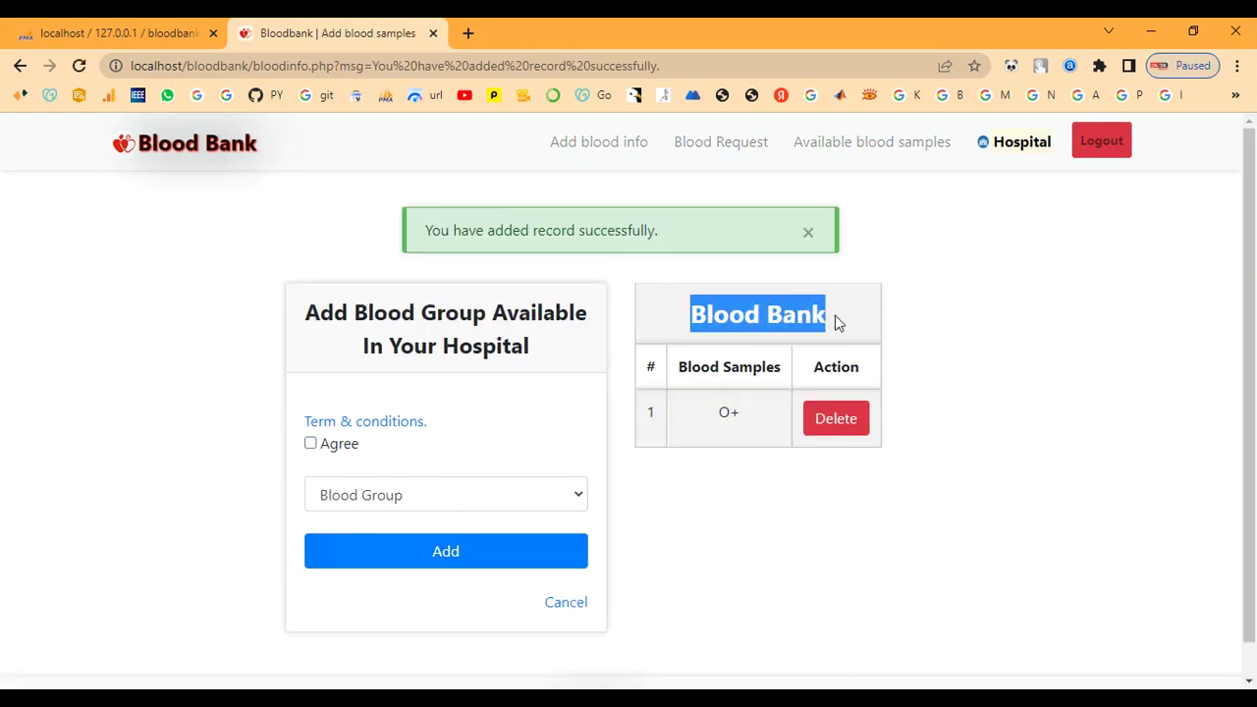
click(876, 326)
drag(424, 241, 578, 254)
click(587, 203)
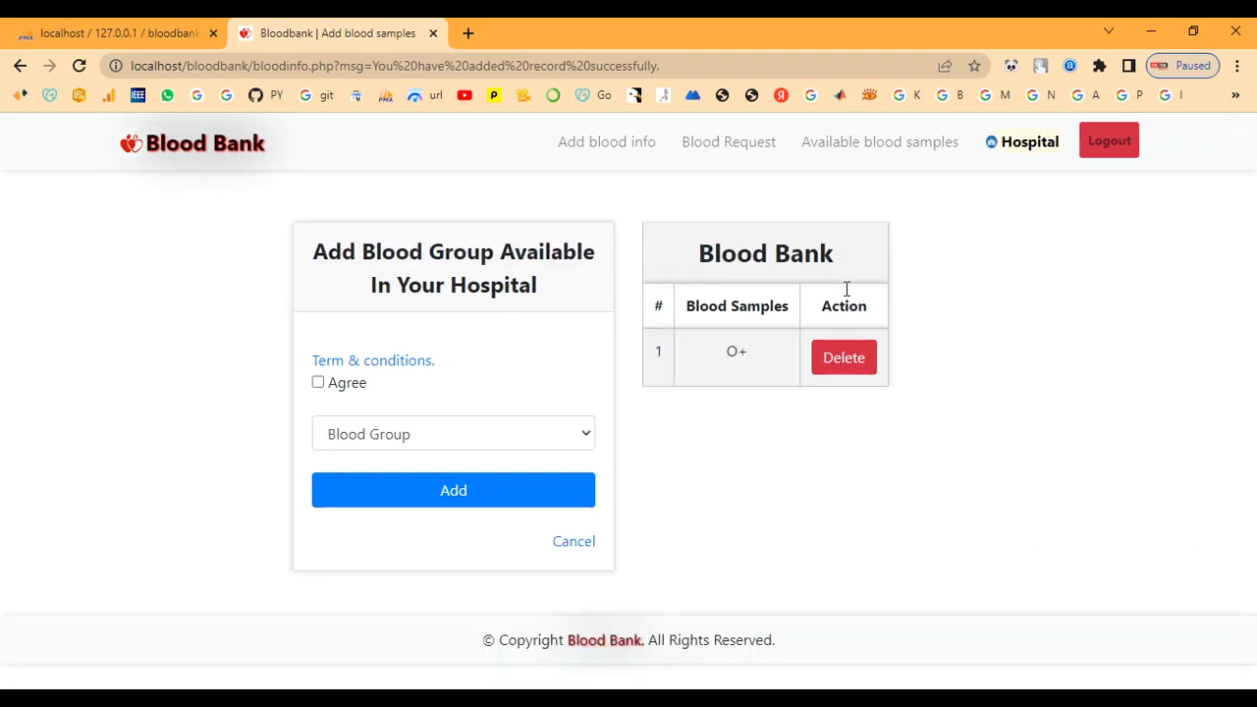
click(838, 139)
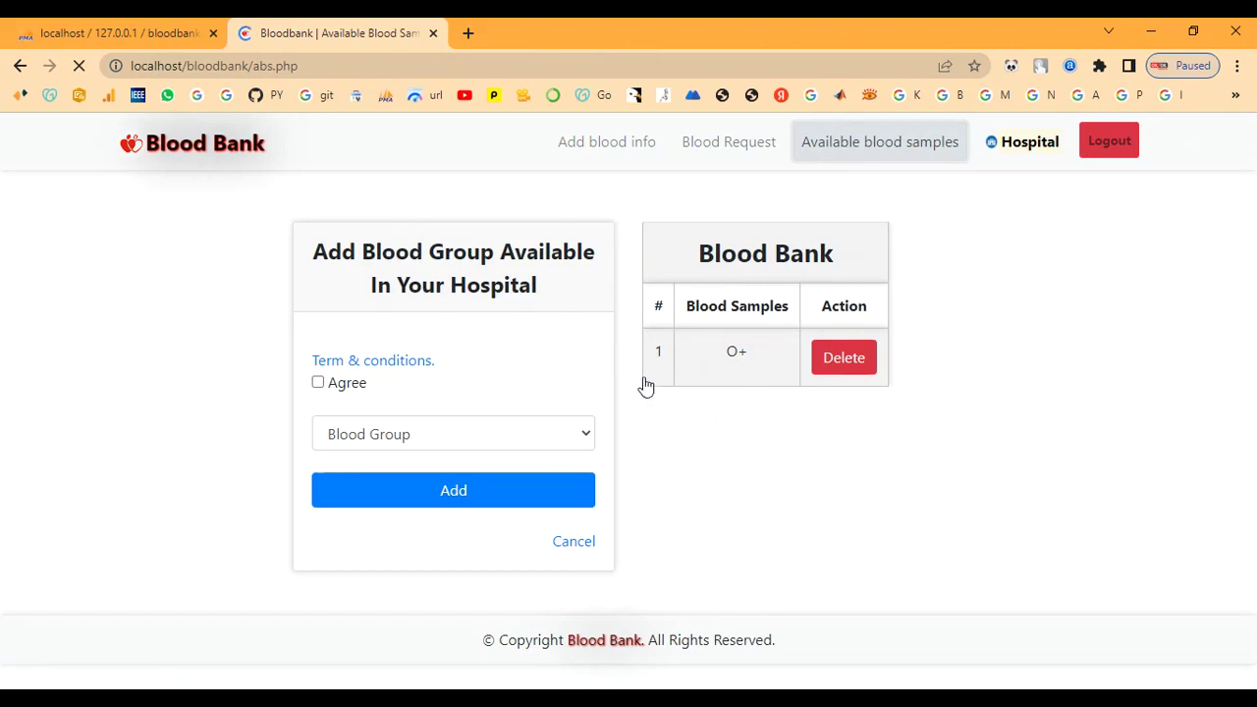
Find the hospital's O+ listing among available samples, then view the still-empty Blood Requests page
scroll(508, 399, down, 1)
drag(178, 563, 756, 562)
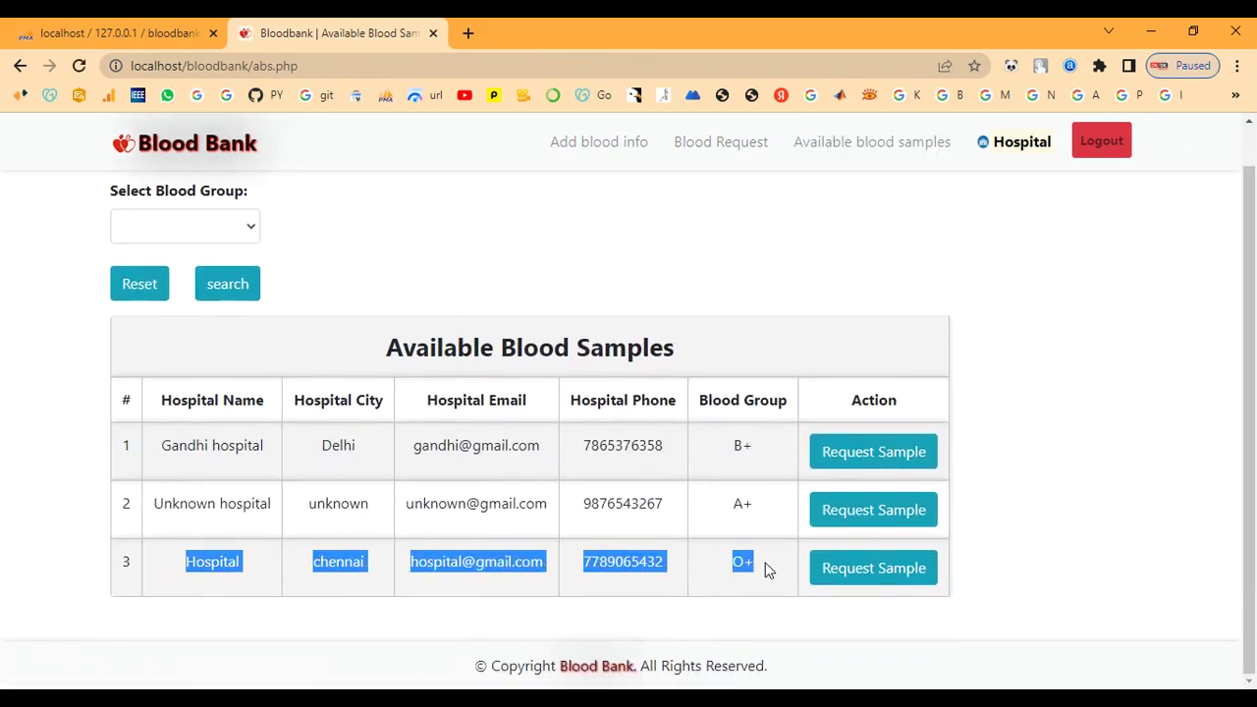
click(768, 570)
scroll(300, 282, up, 1)
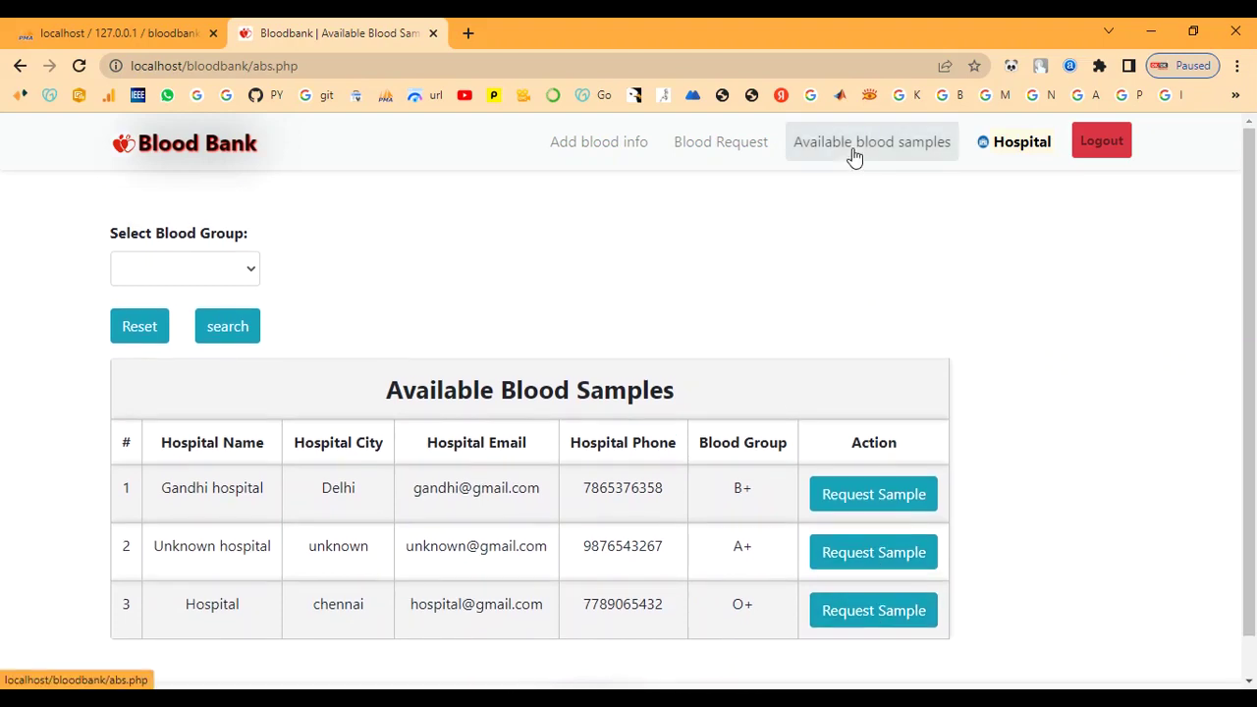
click(722, 154)
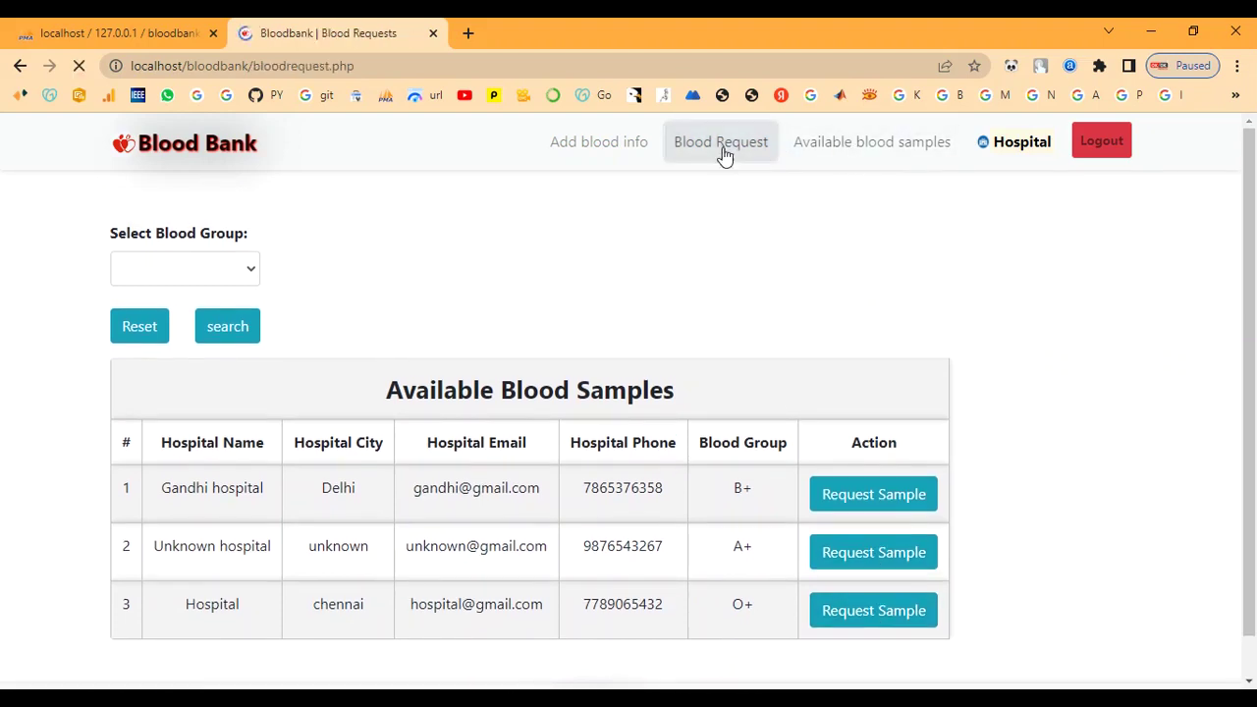
double_click(166, 233)
click(553, 242)
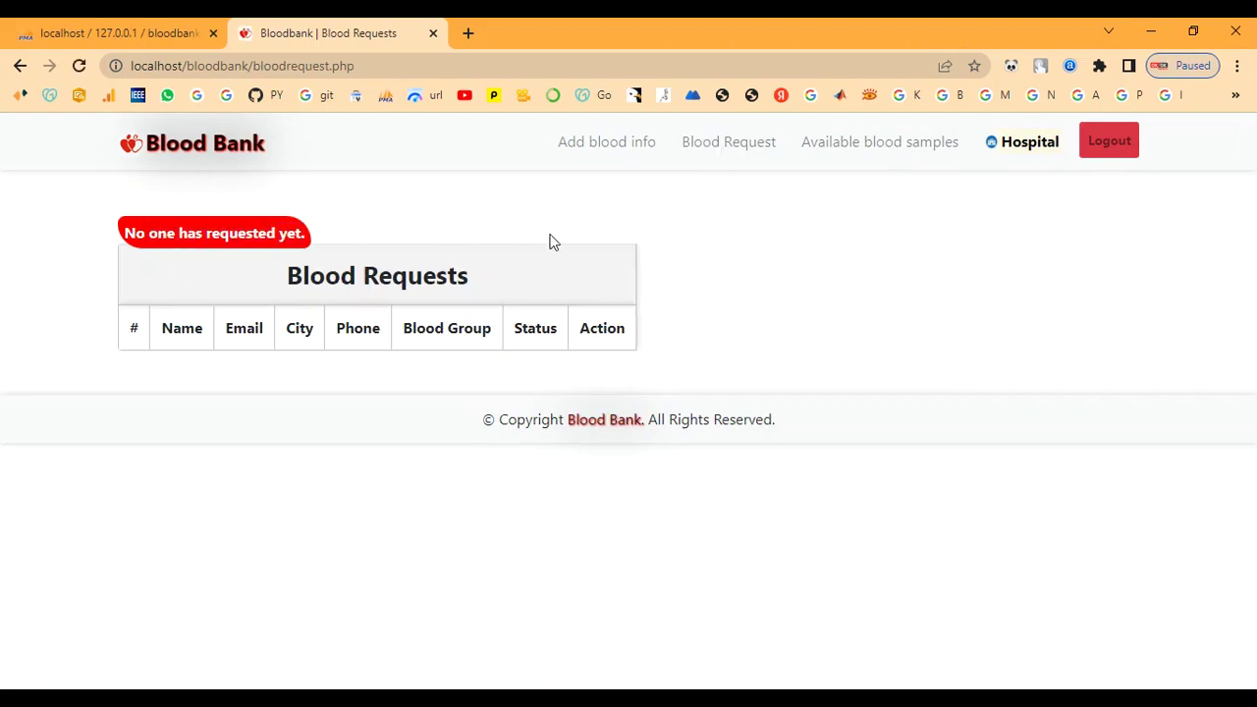
Log out of the hospital account and go through Login to the Register page
click(1109, 142)
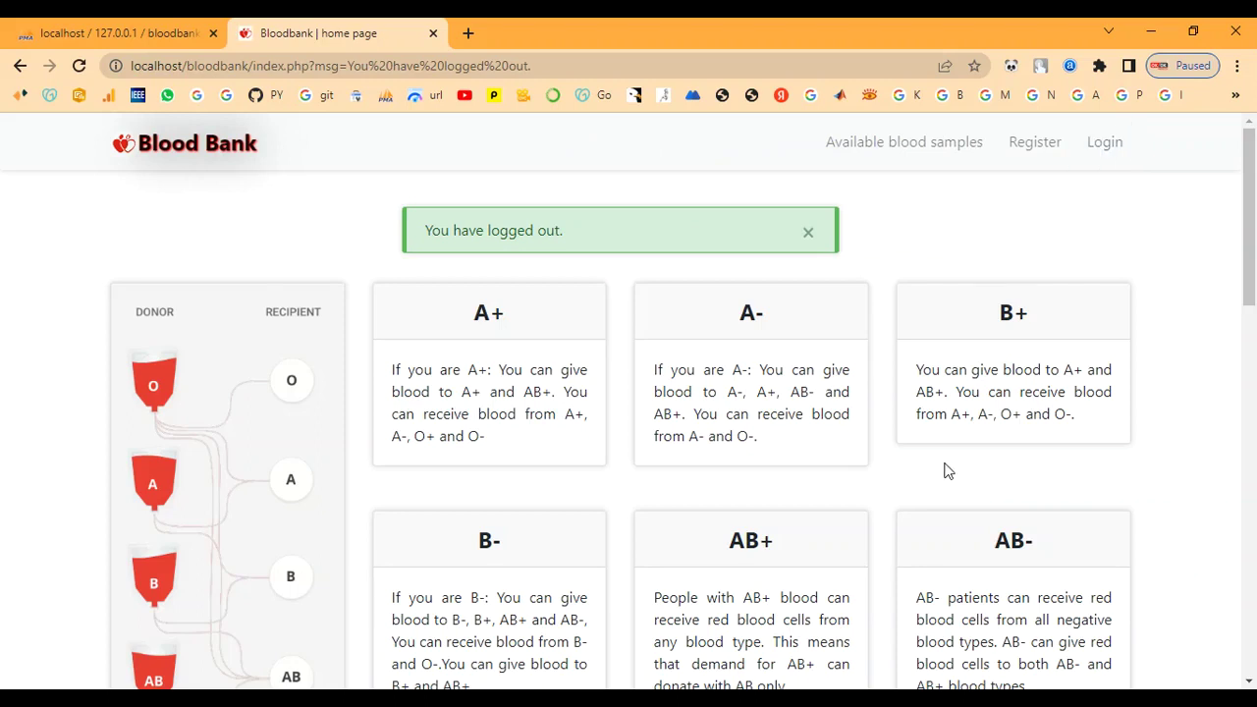
click(1115, 160)
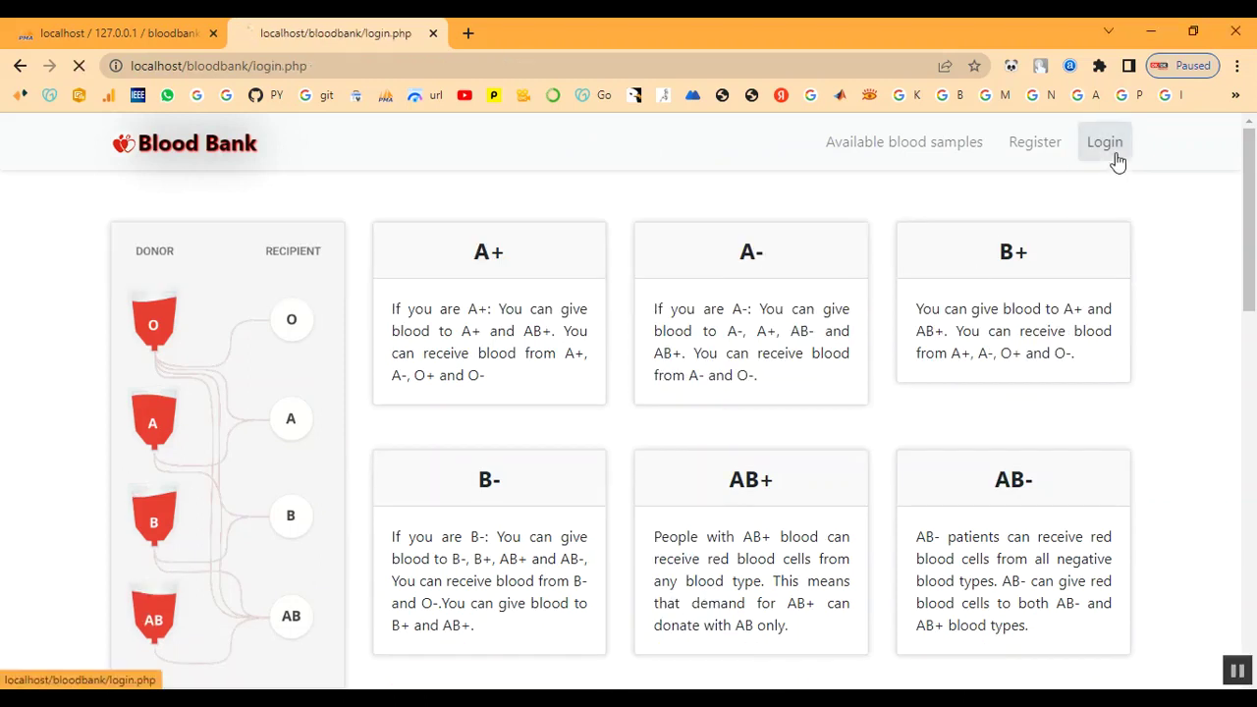
click(1061, 154)
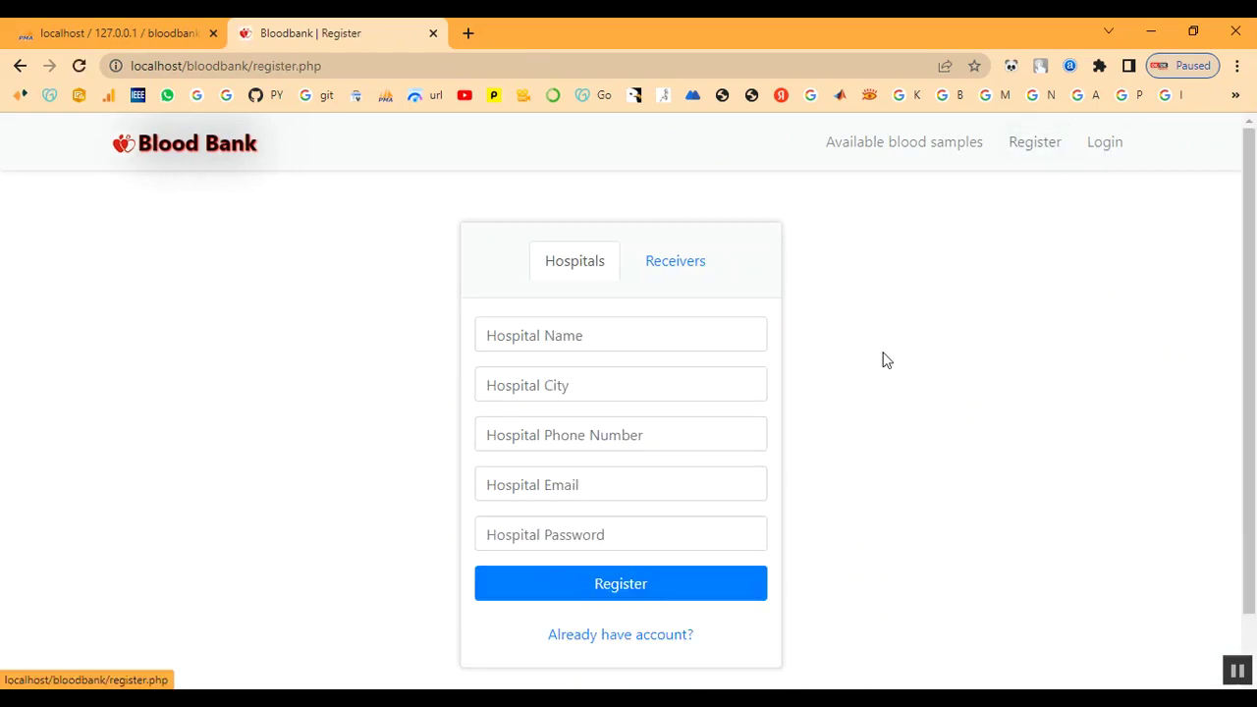
On the Receivers tab, enter the receiver's name and choose blood group O+
click(662, 269)
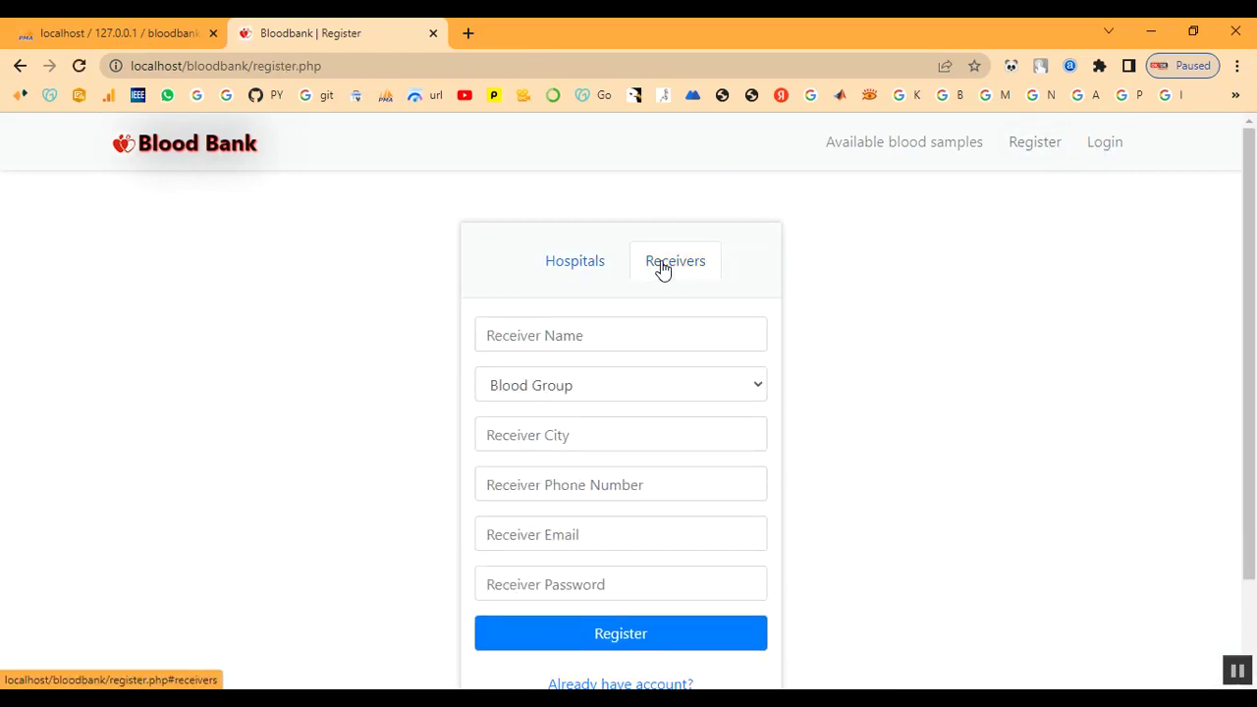
click(579, 334)
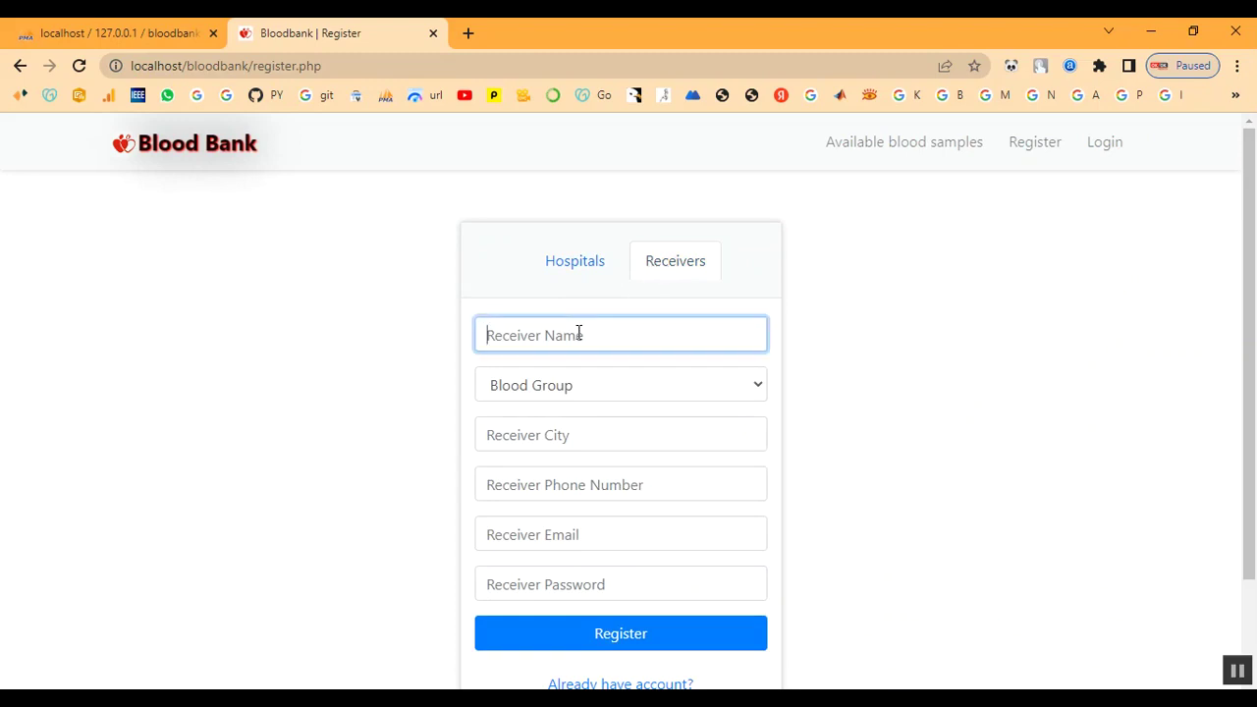
text(ra)
text(ab)
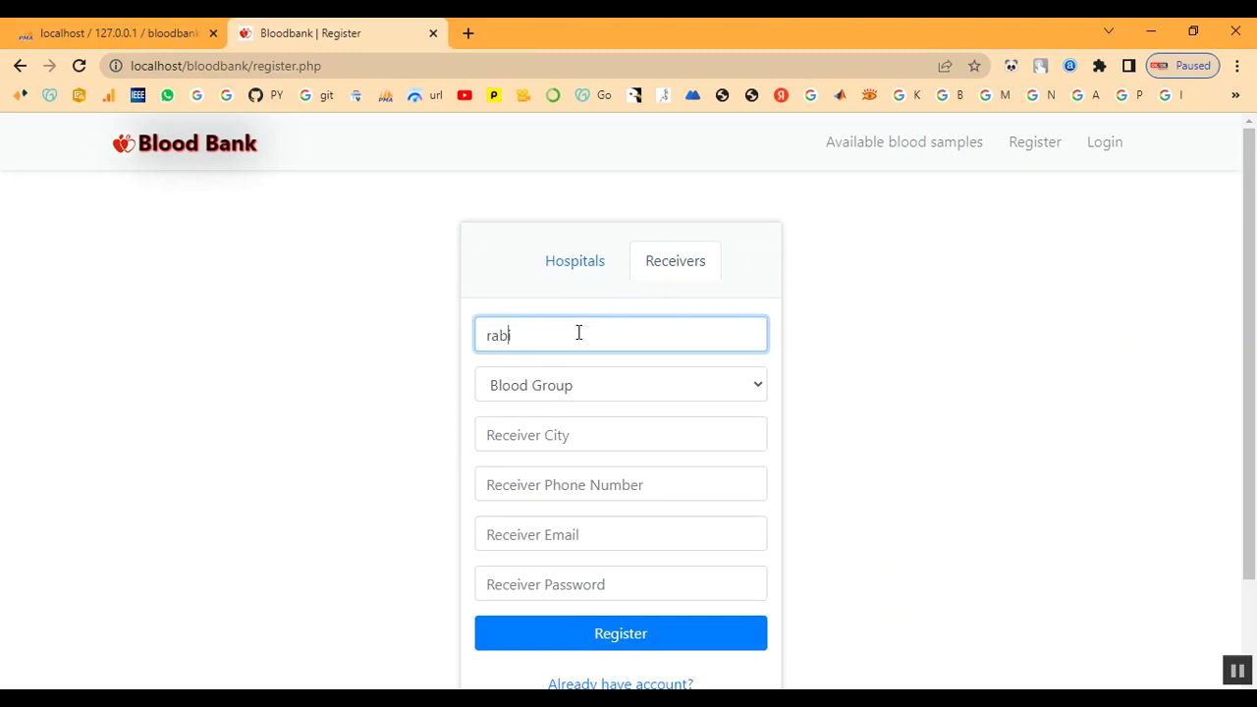
key(Delete)
key(Tab)
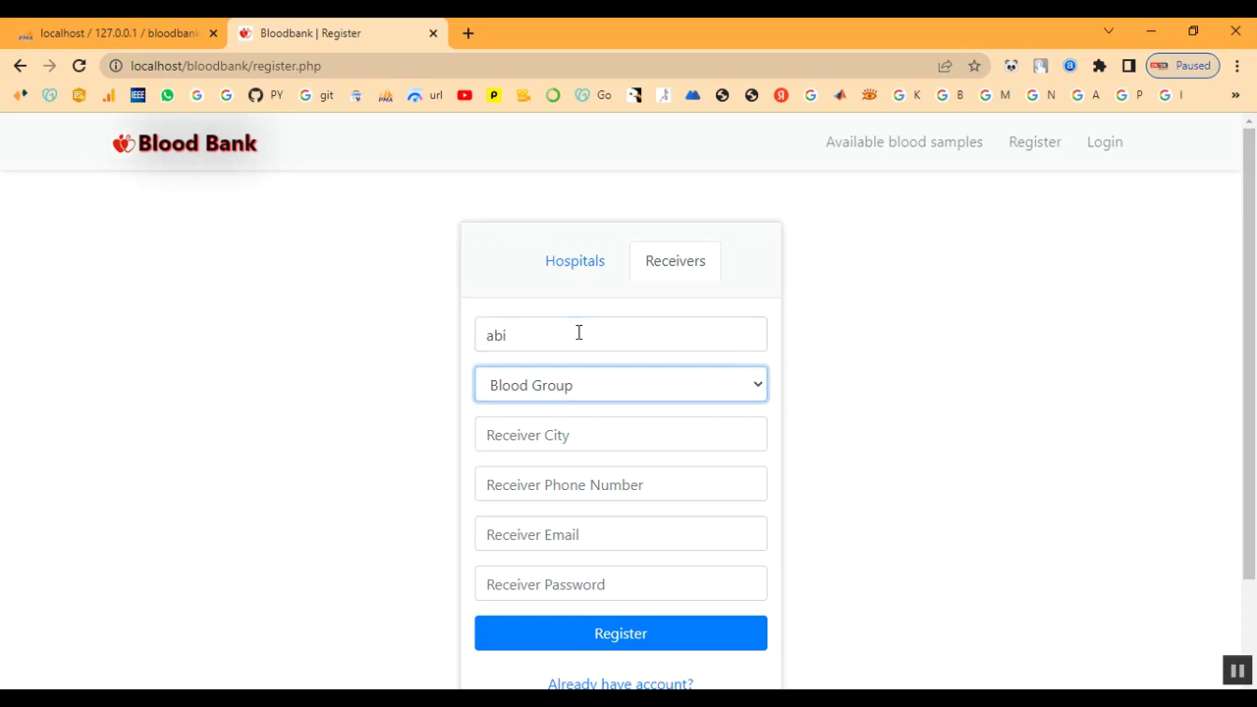
click(608, 383)
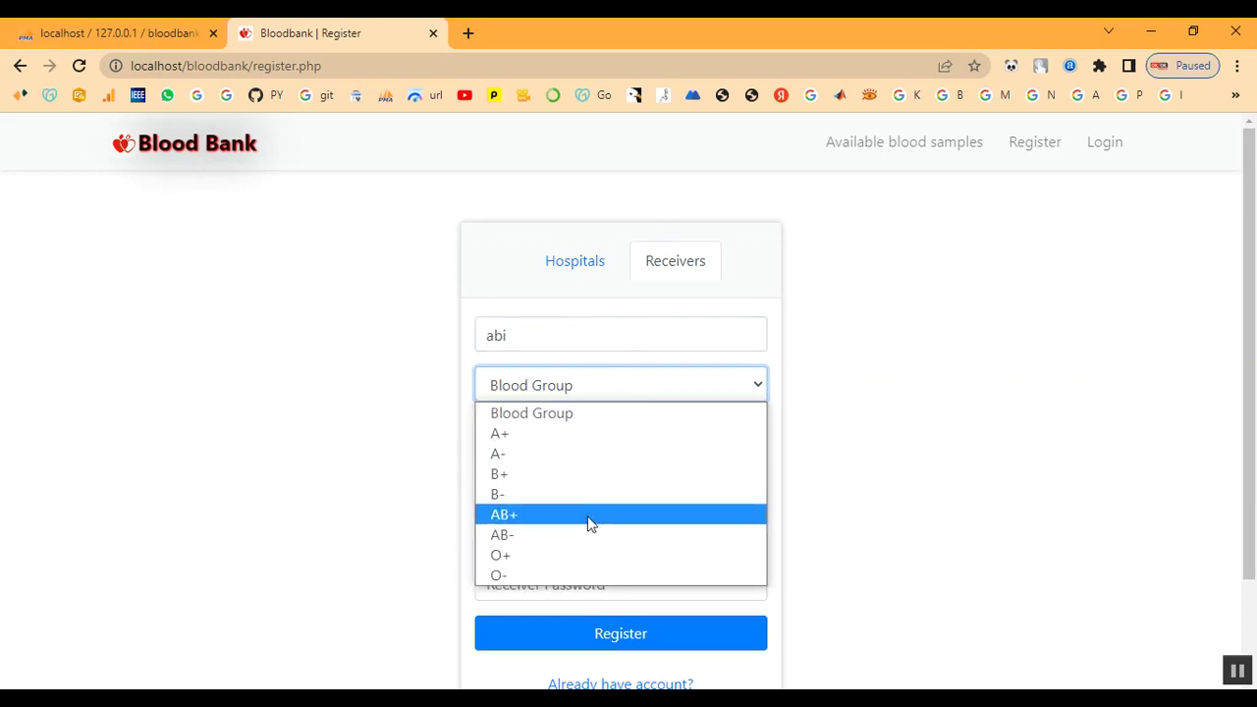
click(581, 554)
Enter city chennai, the phone number, e-mail and password, and submit the registration
click(558, 436)
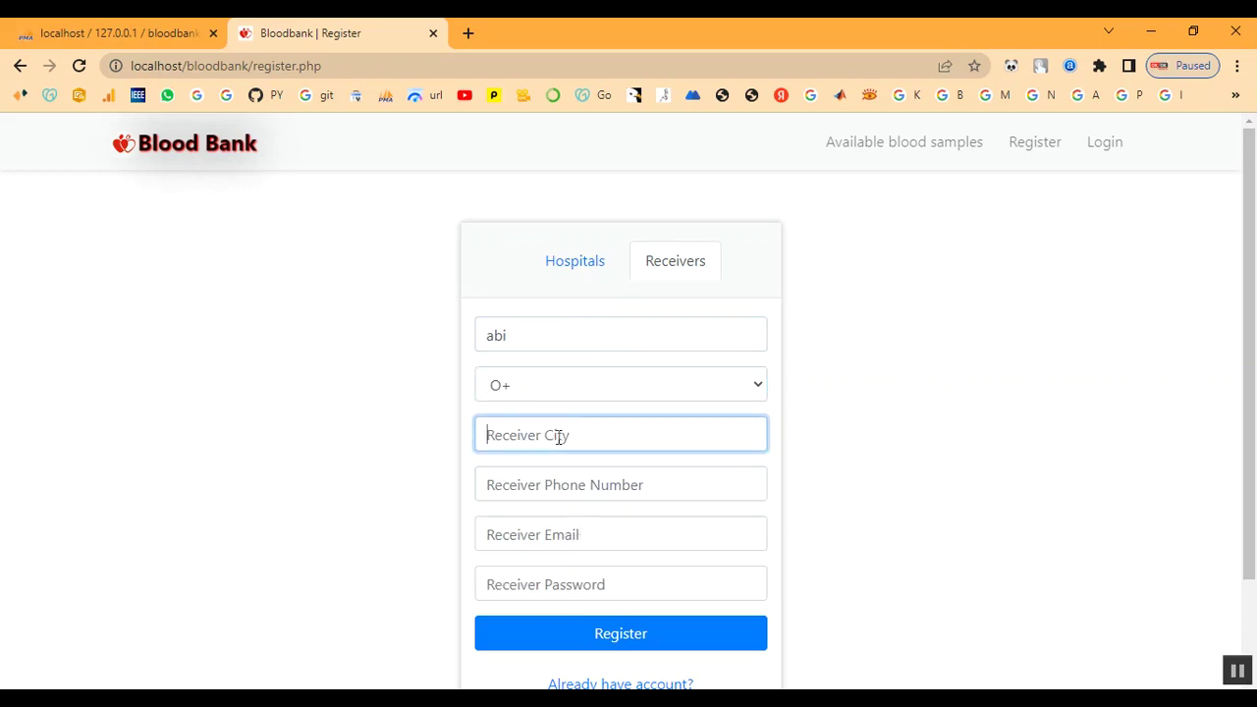
text(chennai)
key(Tab)
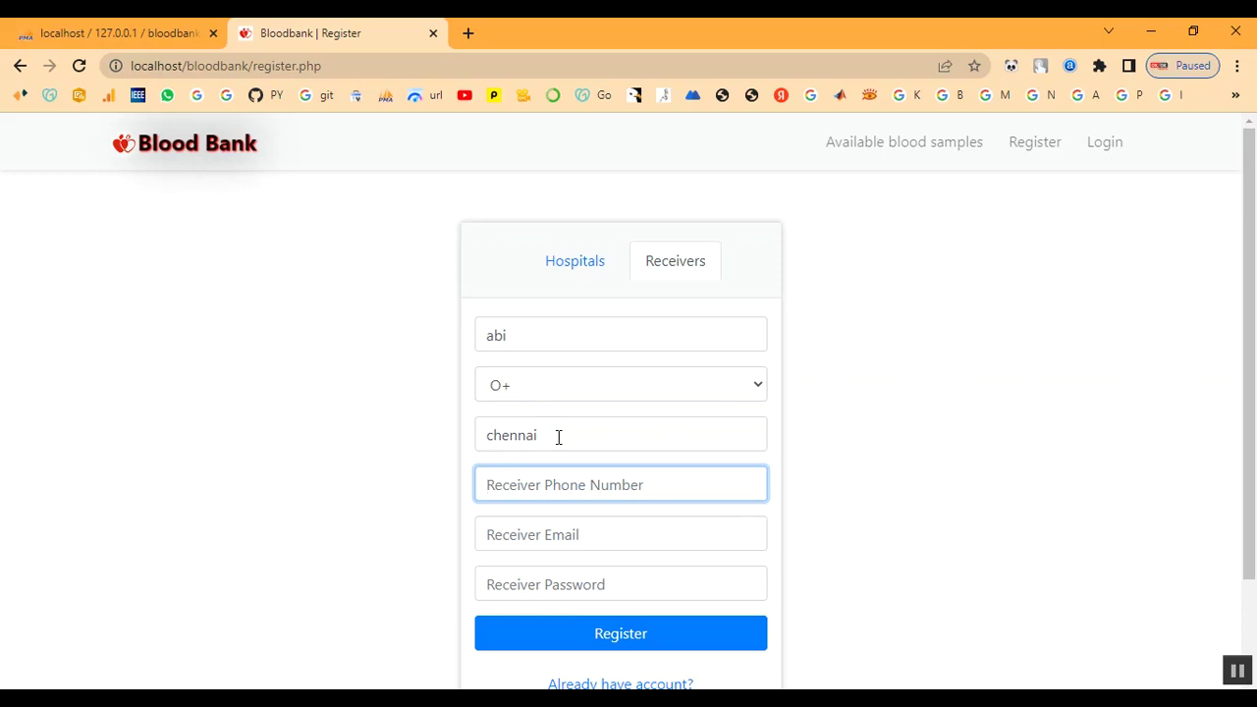
text(6789054321)
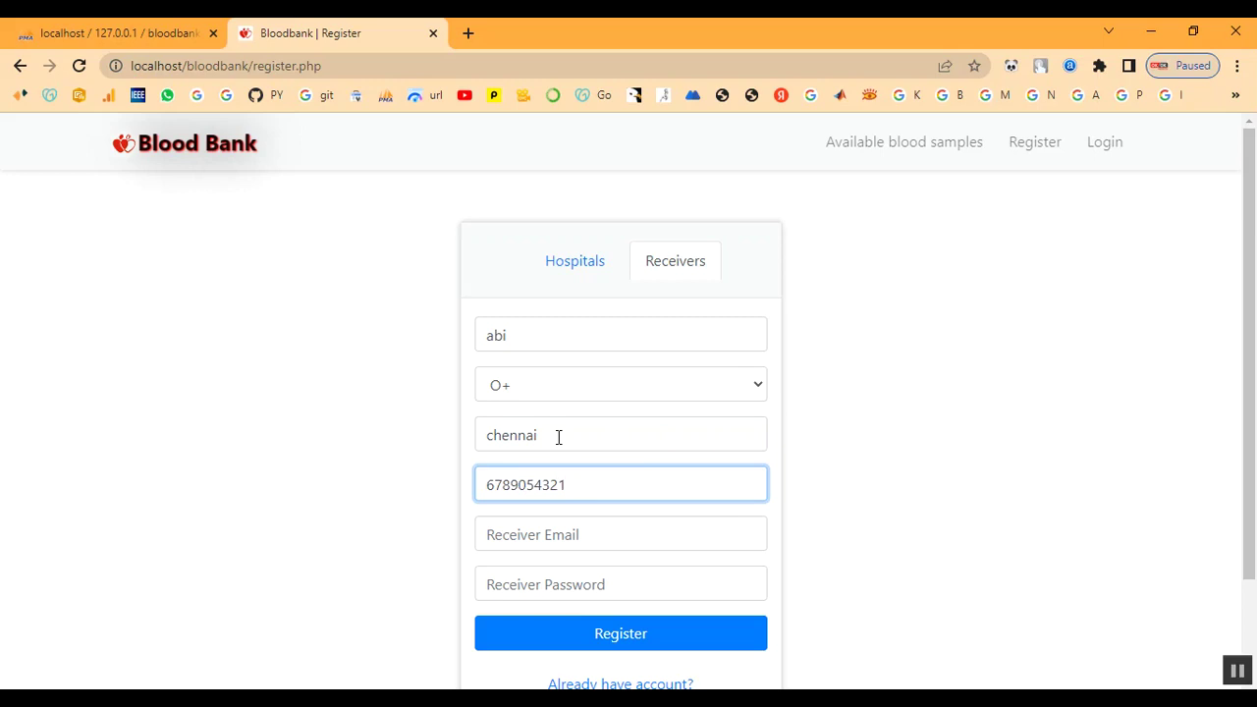
key(Tab)
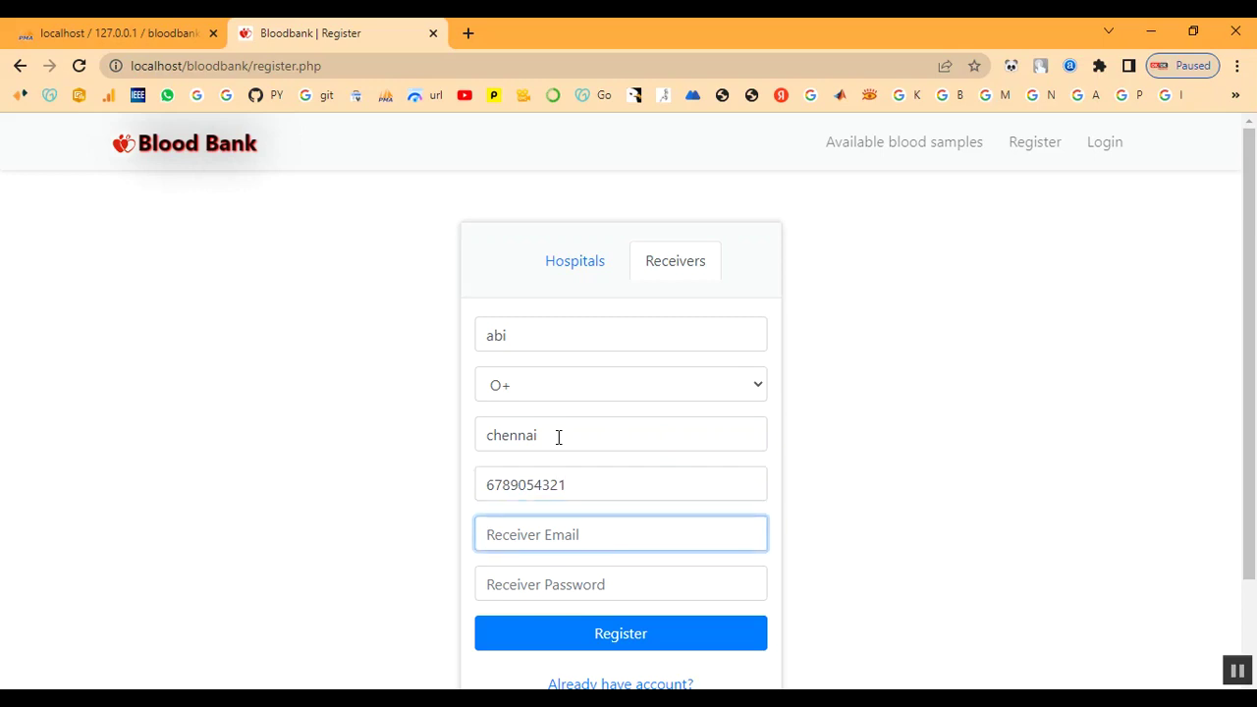
key(Tab)
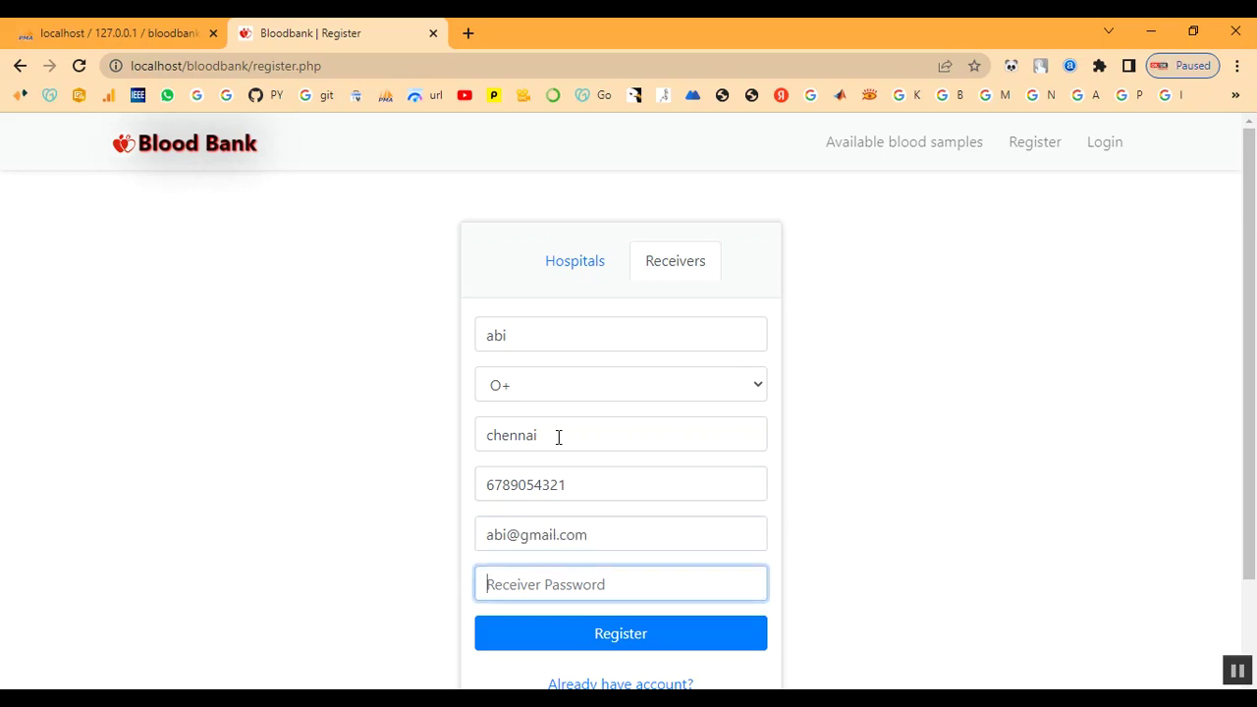
text(a)
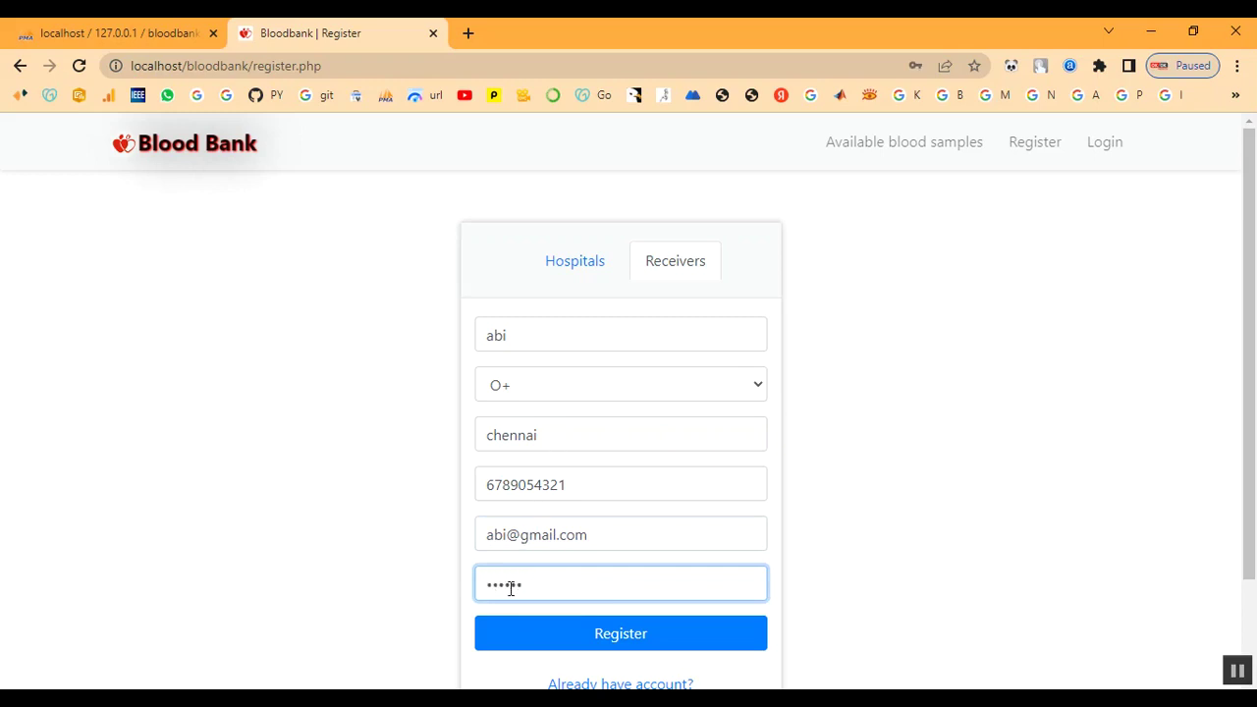
click(569, 637)
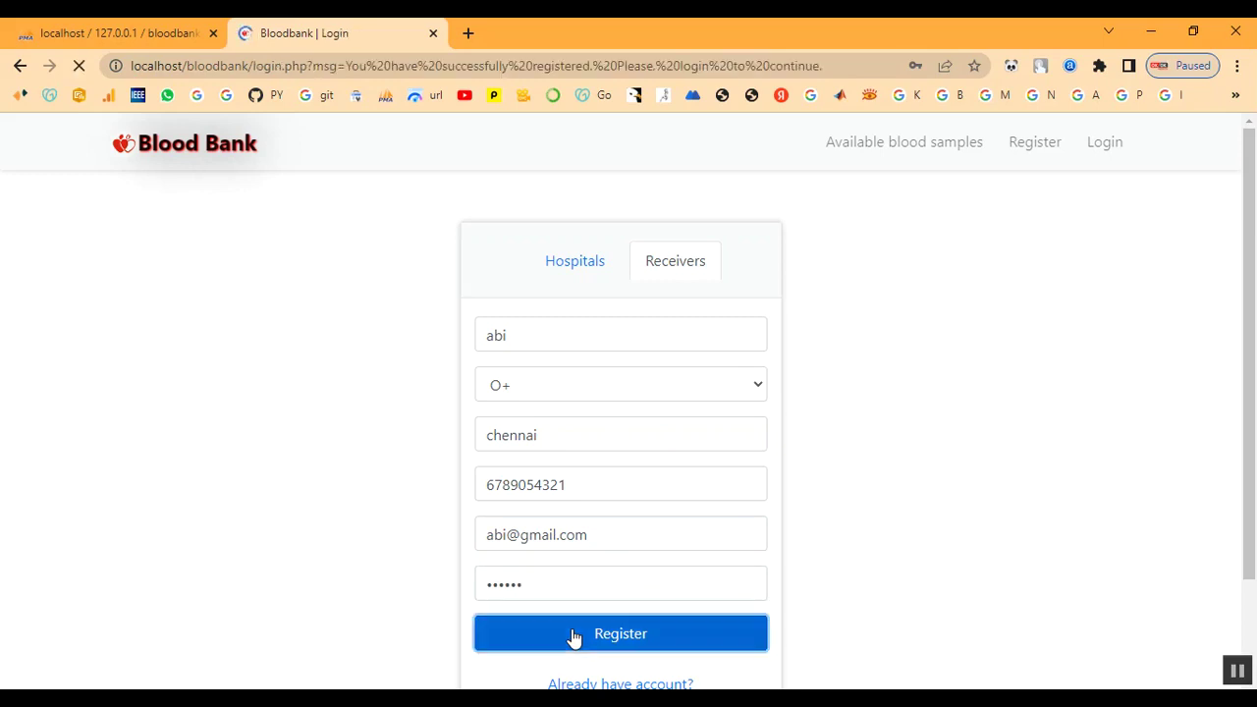
On the receiver login form, sign in with the receiver's e-mail and password
drag(428, 232, 502, 265)
click(511, 262)
click(694, 346)
click(633, 442)
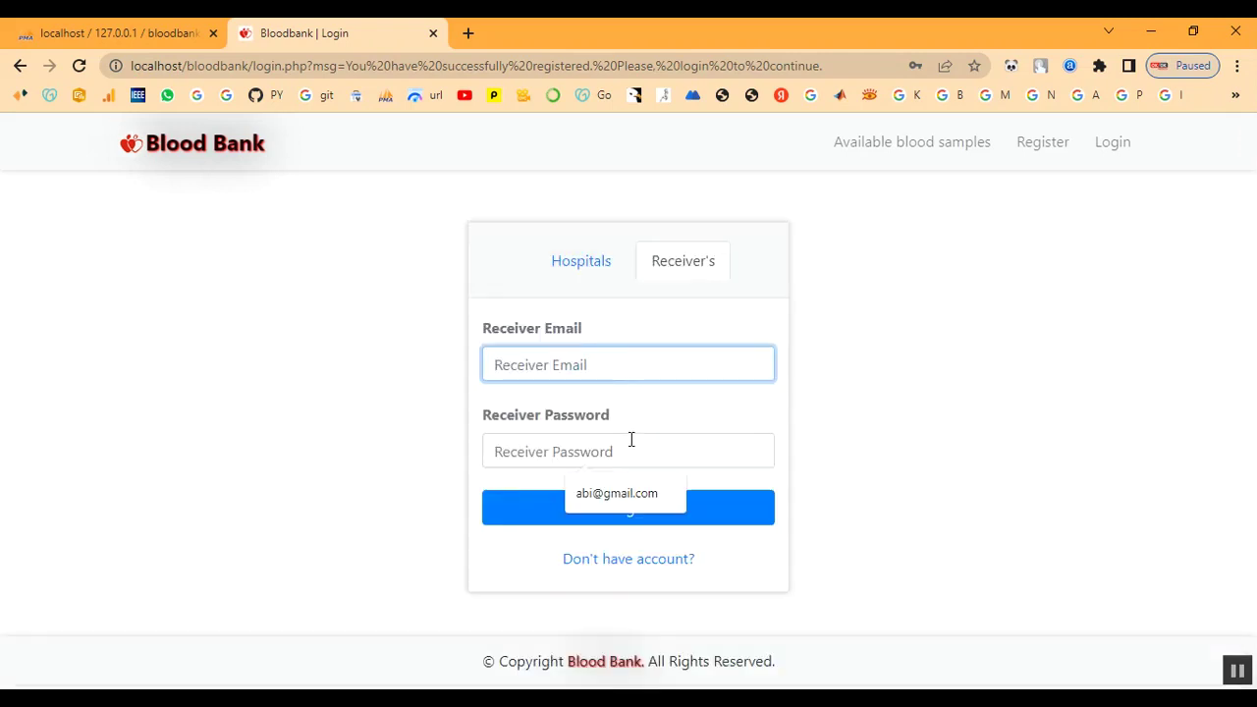
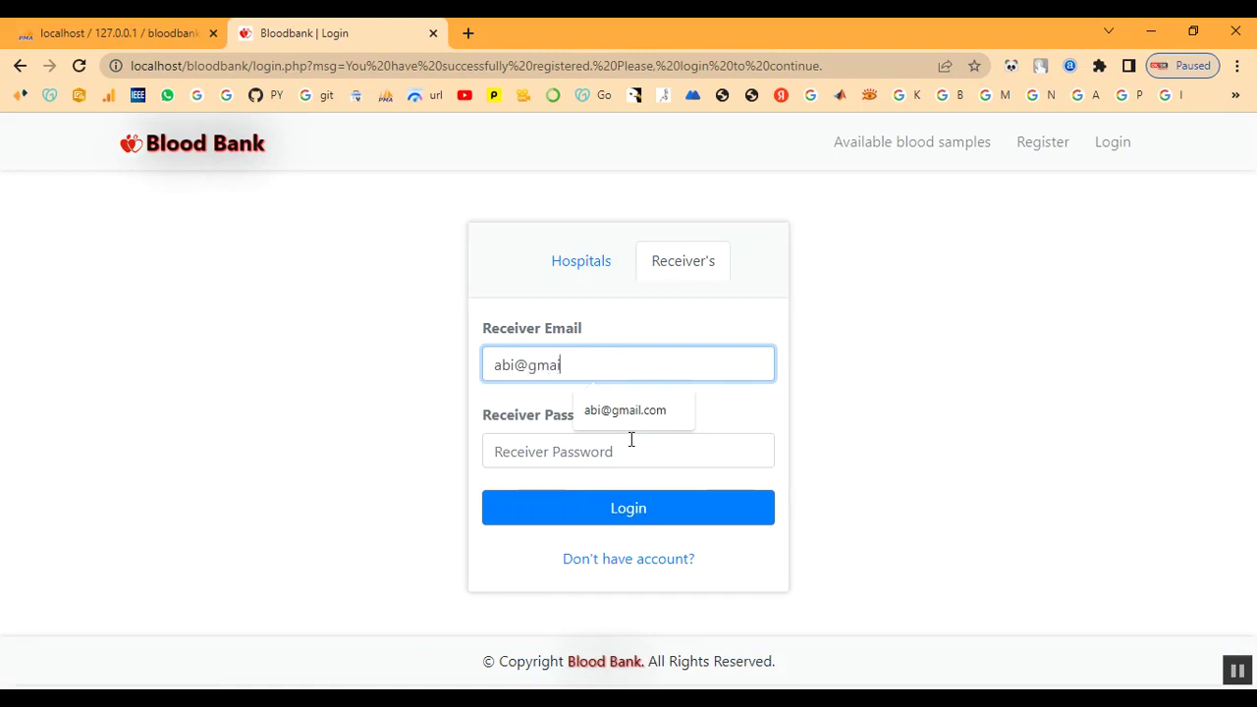
click(631, 439)
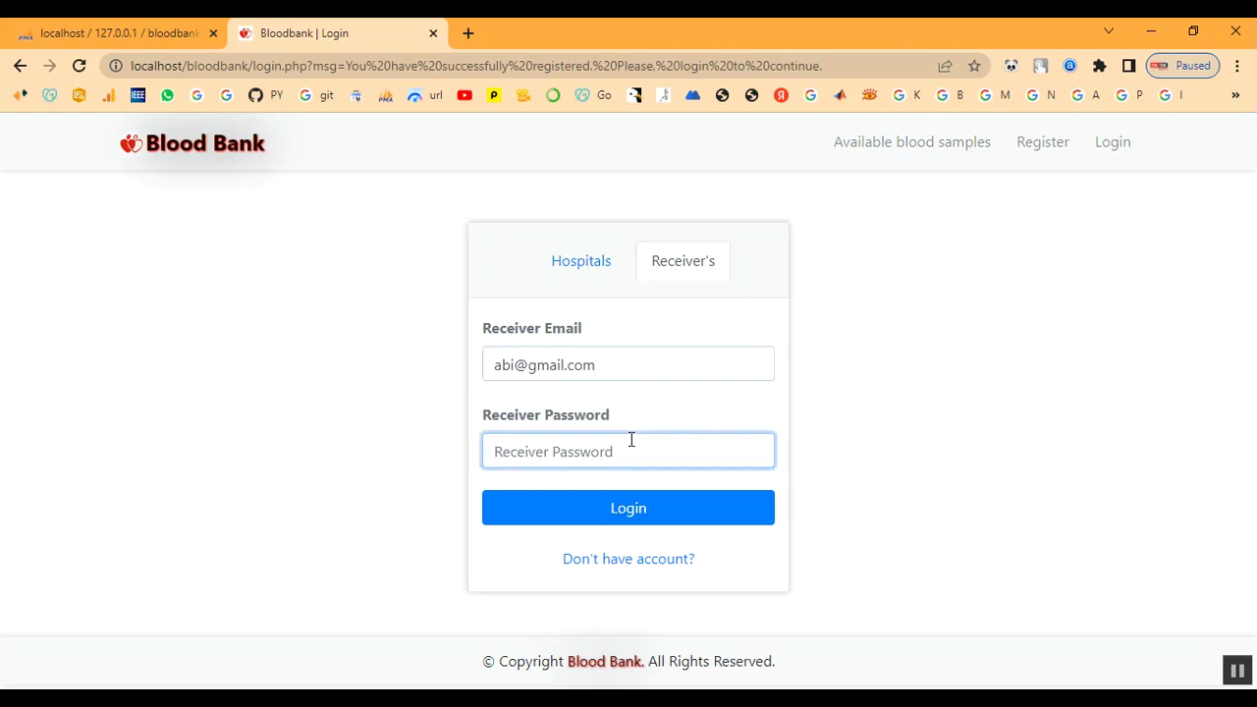
text(a)
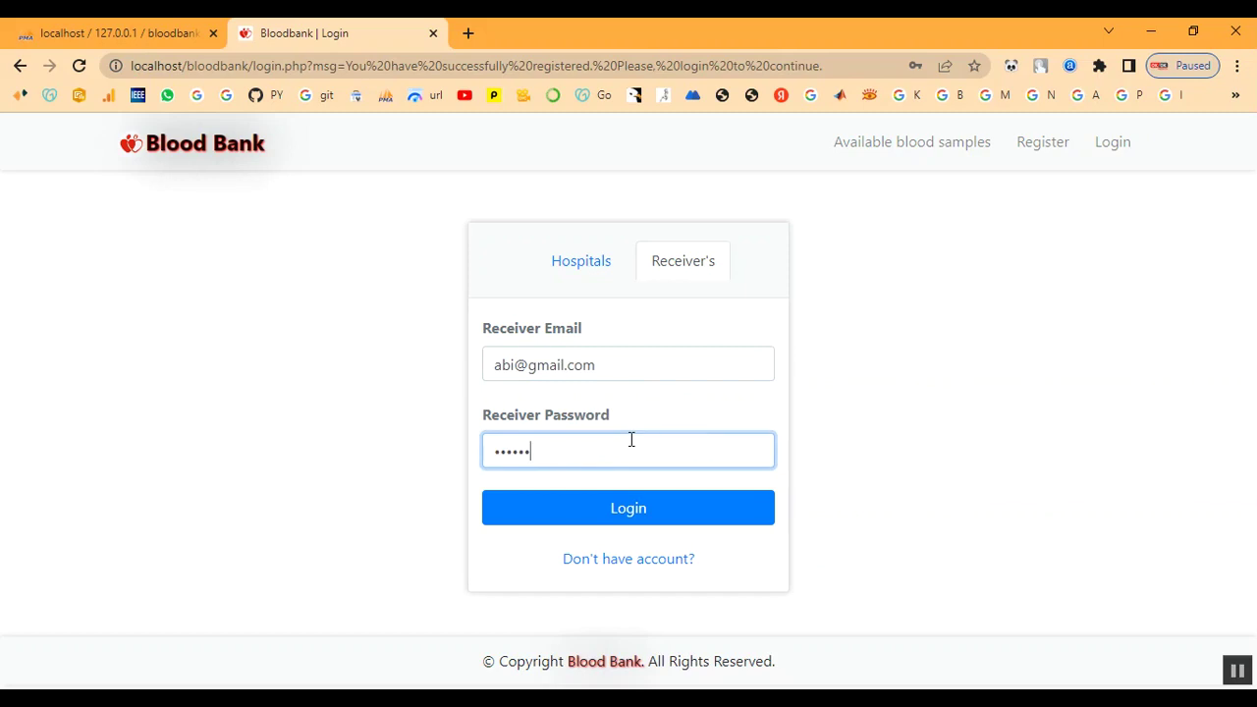
click(617, 507)
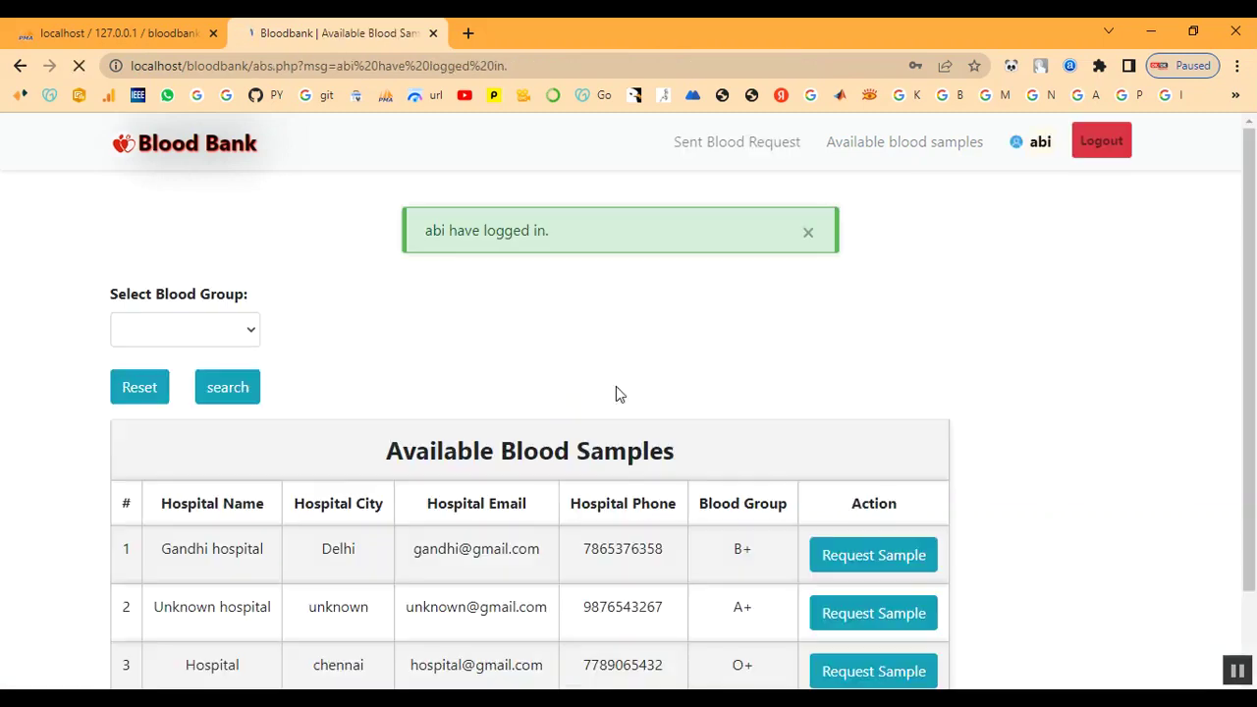
drag(446, 230, 587, 249)
click(573, 284)
click(731, 155)
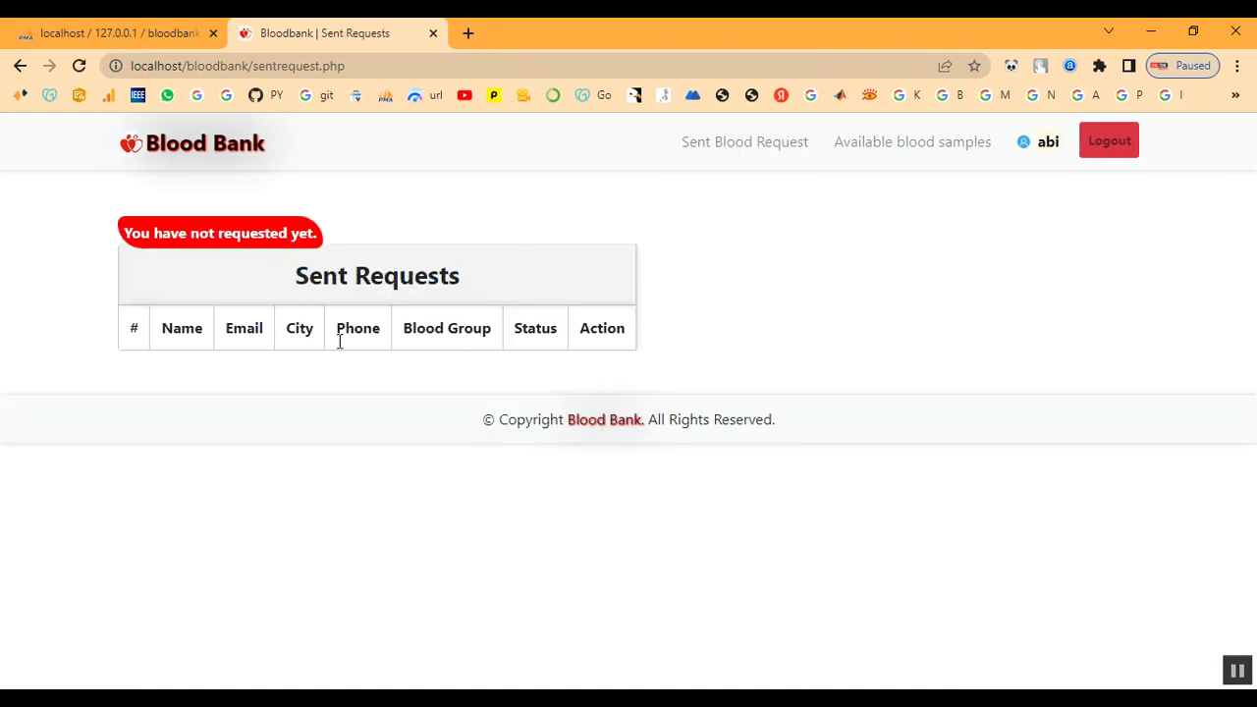
click(887, 155)
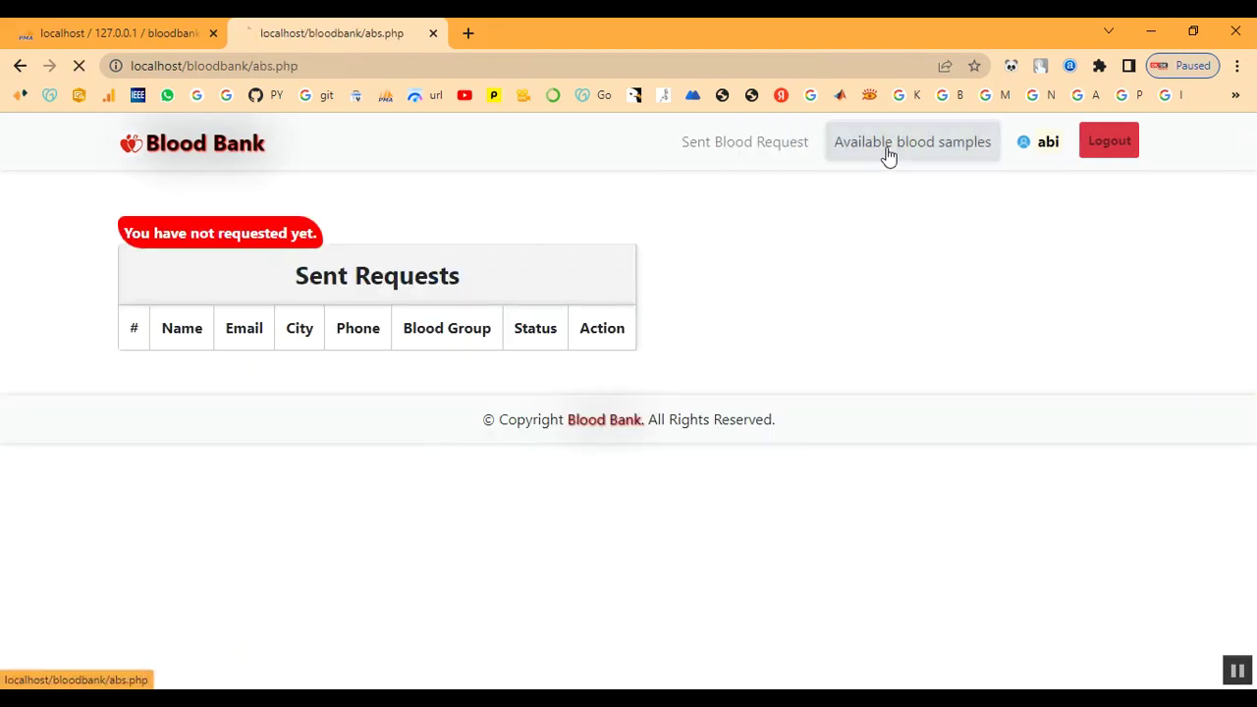
click(1042, 154)
scroll(592, 441, down, 3)
scroll(651, 569, up, 2)
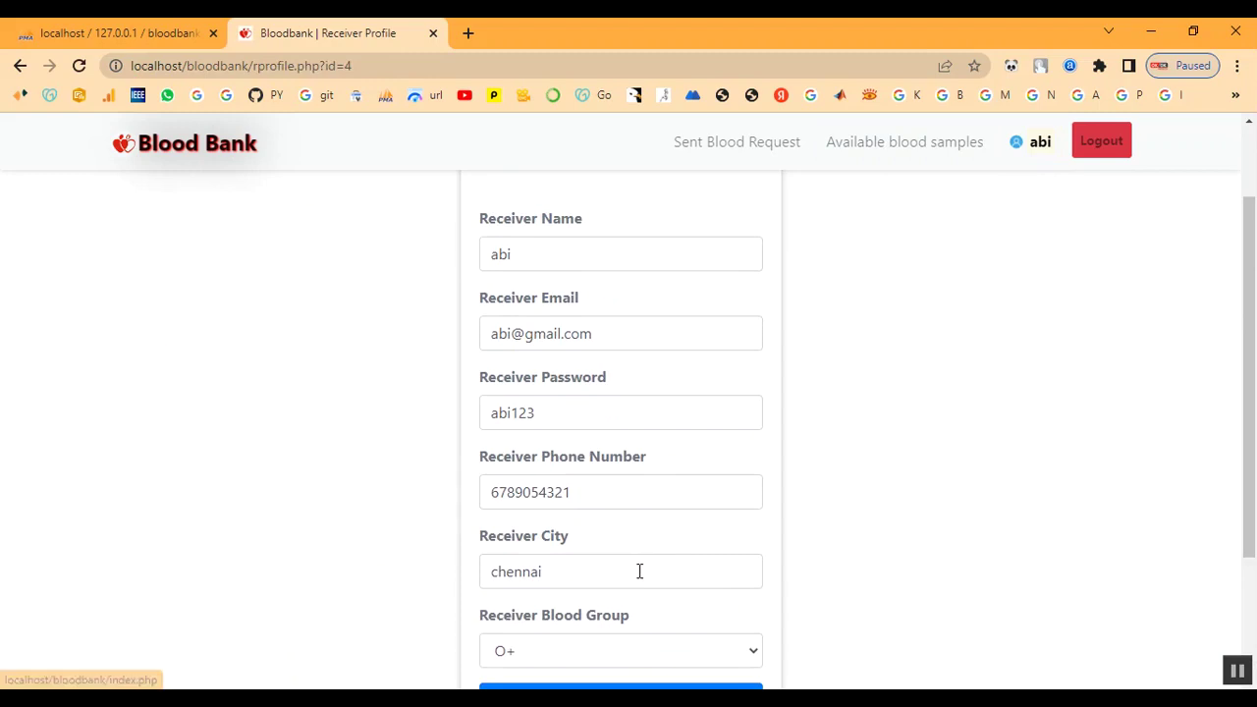
scroll(820, 471, up, 2)
click(694, 149)
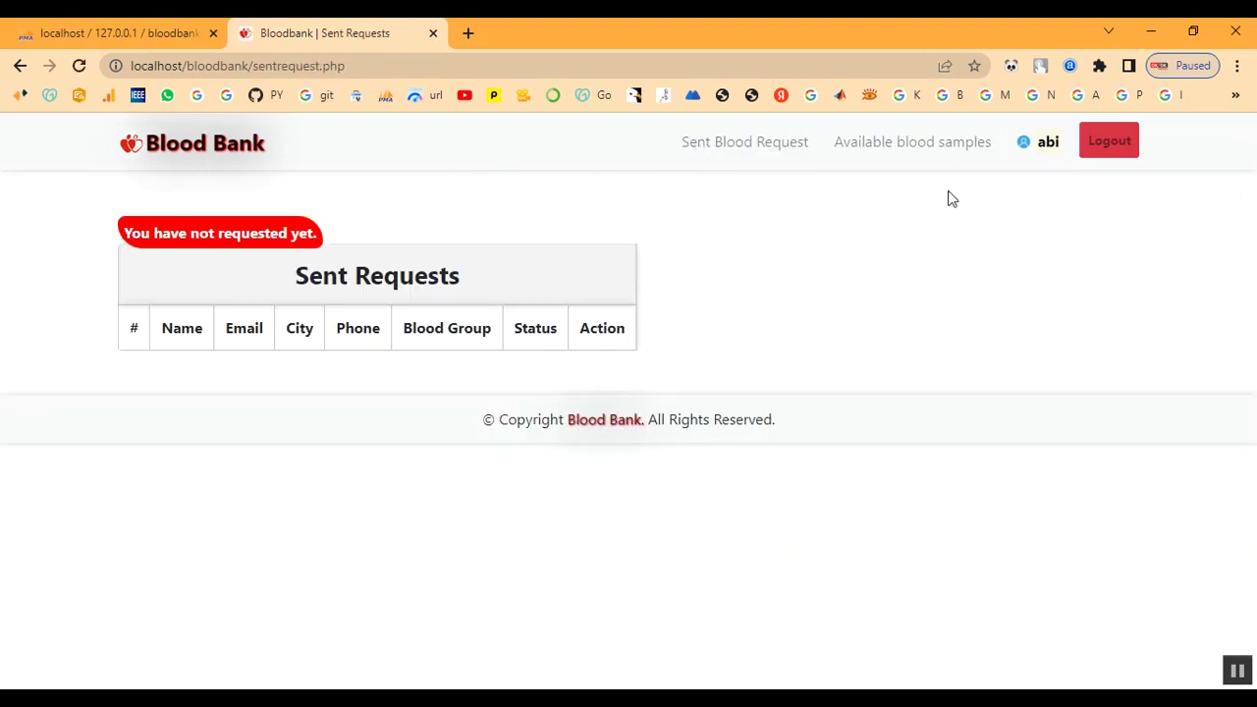
click(945, 155)
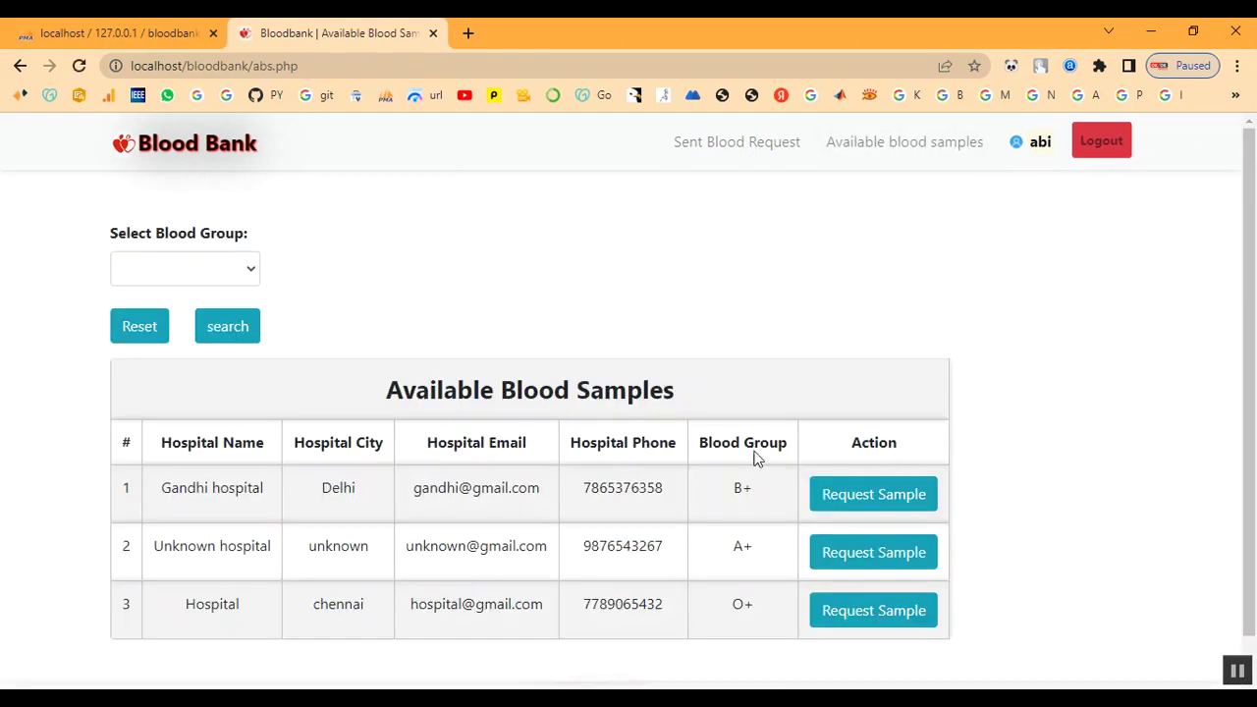
scroll(746, 471, down, 1)
drag(187, 561, 773, 569)
click(390, 577)
click(539, 567)
click(762, 565)
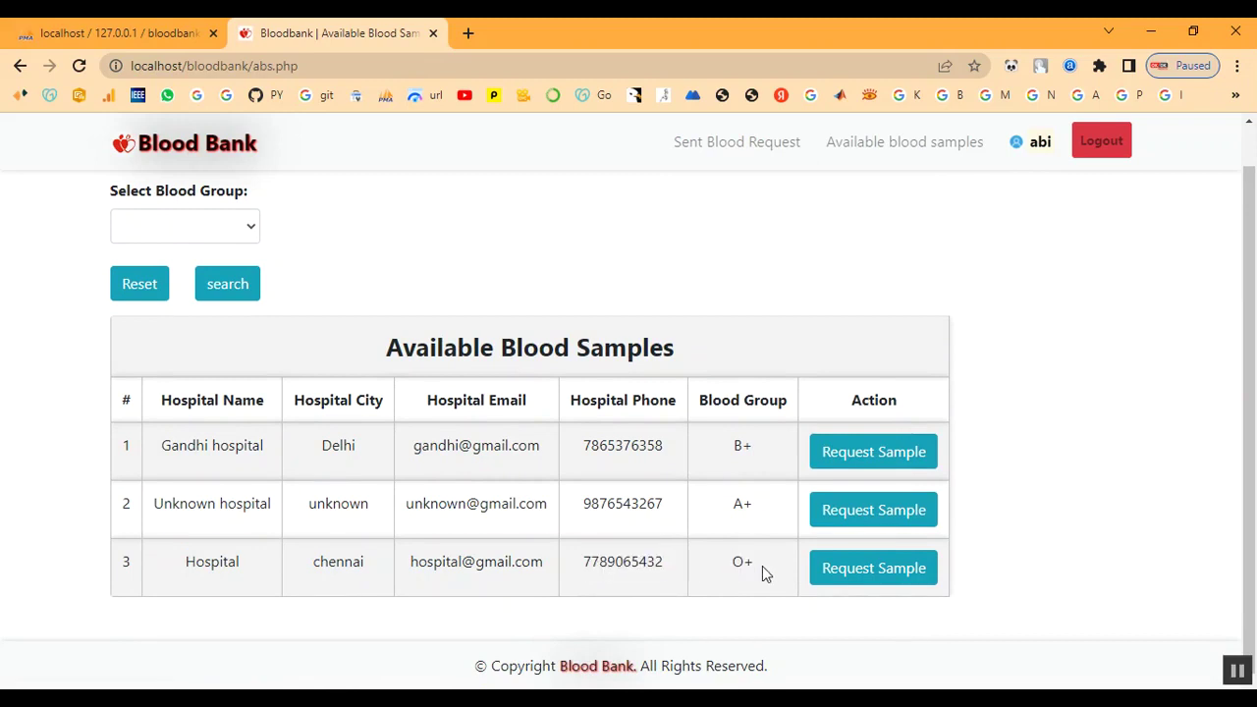
Request the chennai Hospital's O+ sample and confirm it shows Pending in Sent Requests
click(914, 582)
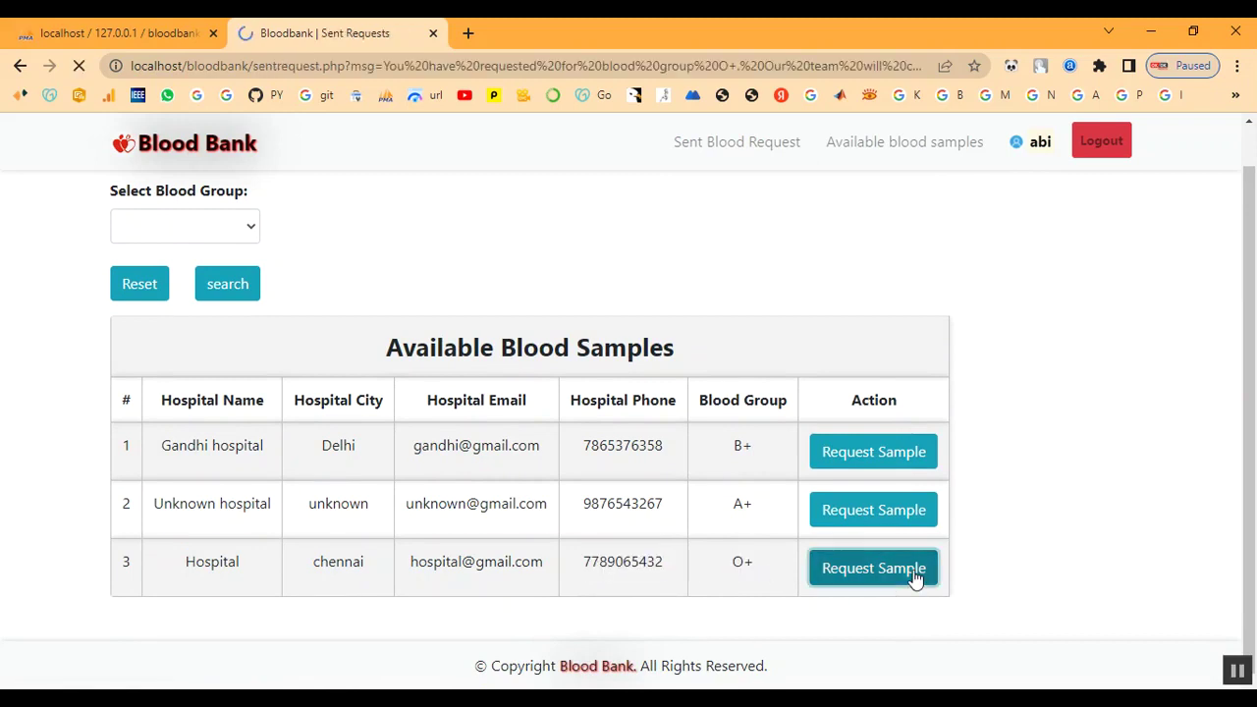
drag(496, 240, 634, 252)
click(638, 255)
drag(680, 435, 736, 434)
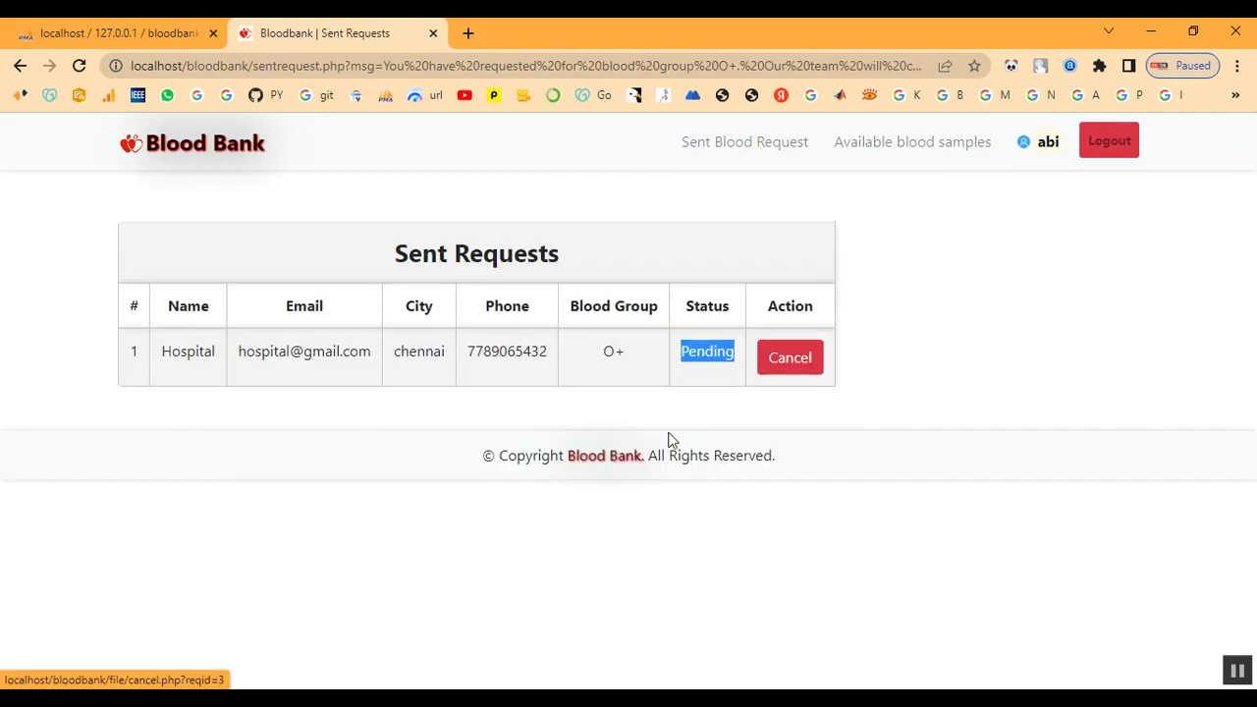
click(591, 204)
click(758, 144)
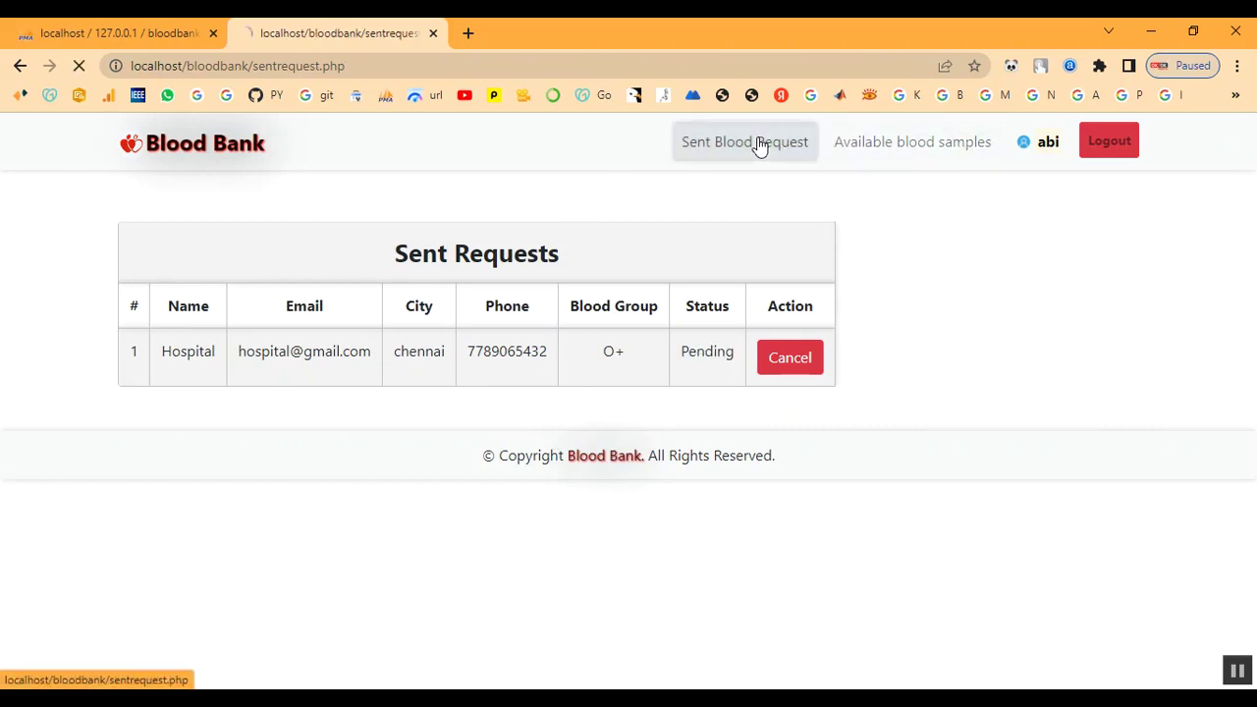
drag(383, 257, 1122, 249)
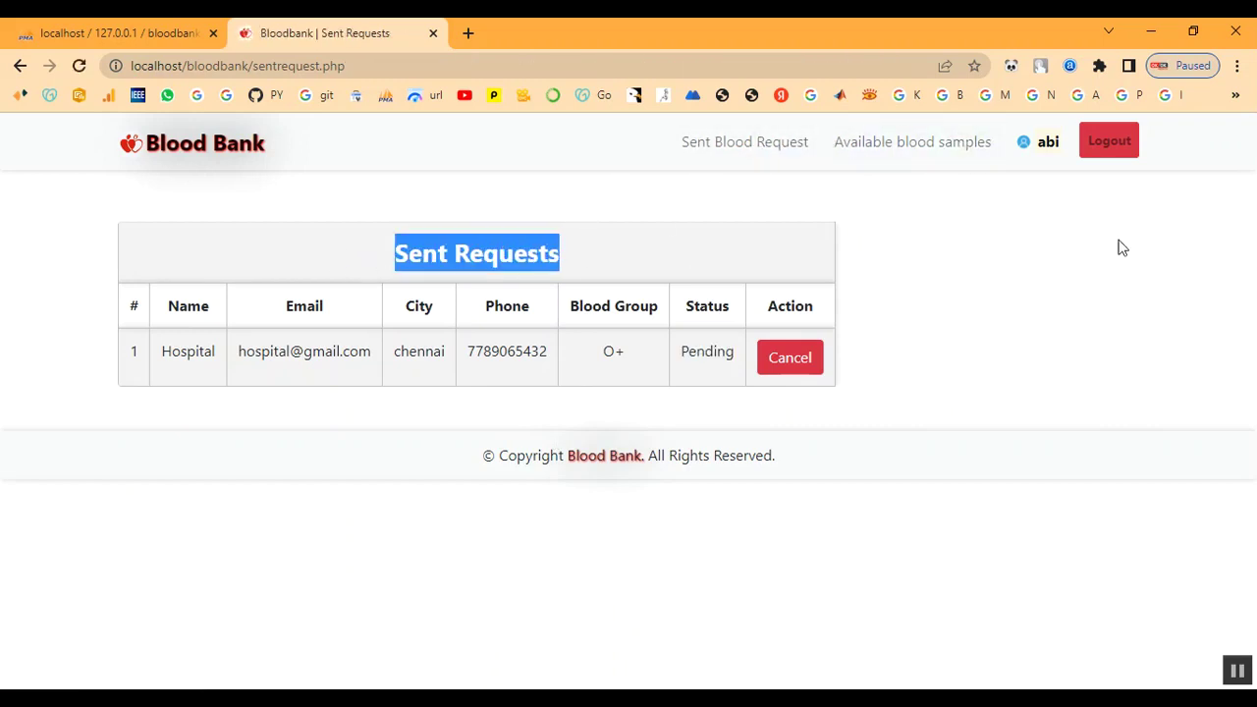
Log out of the receiver account and check the O+ hospital's row in available blood samples
click(1129, 146)
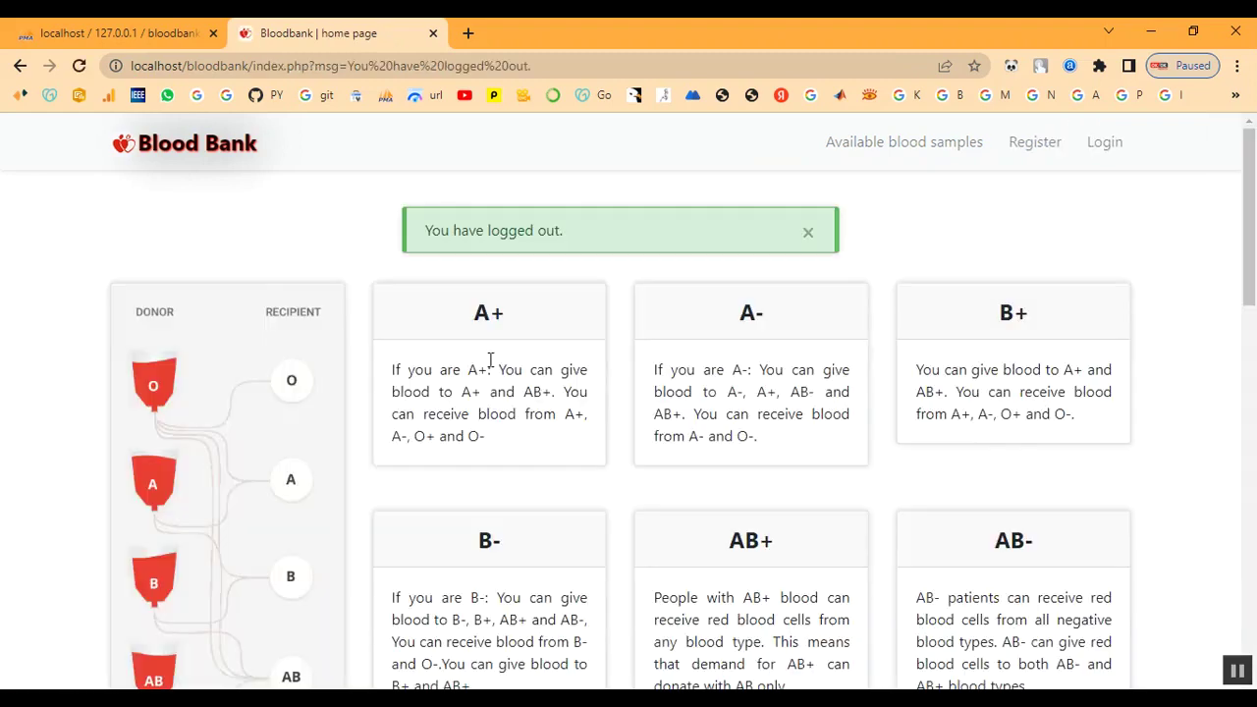
drag(422, 229, 989, 196)
click(985, 202)
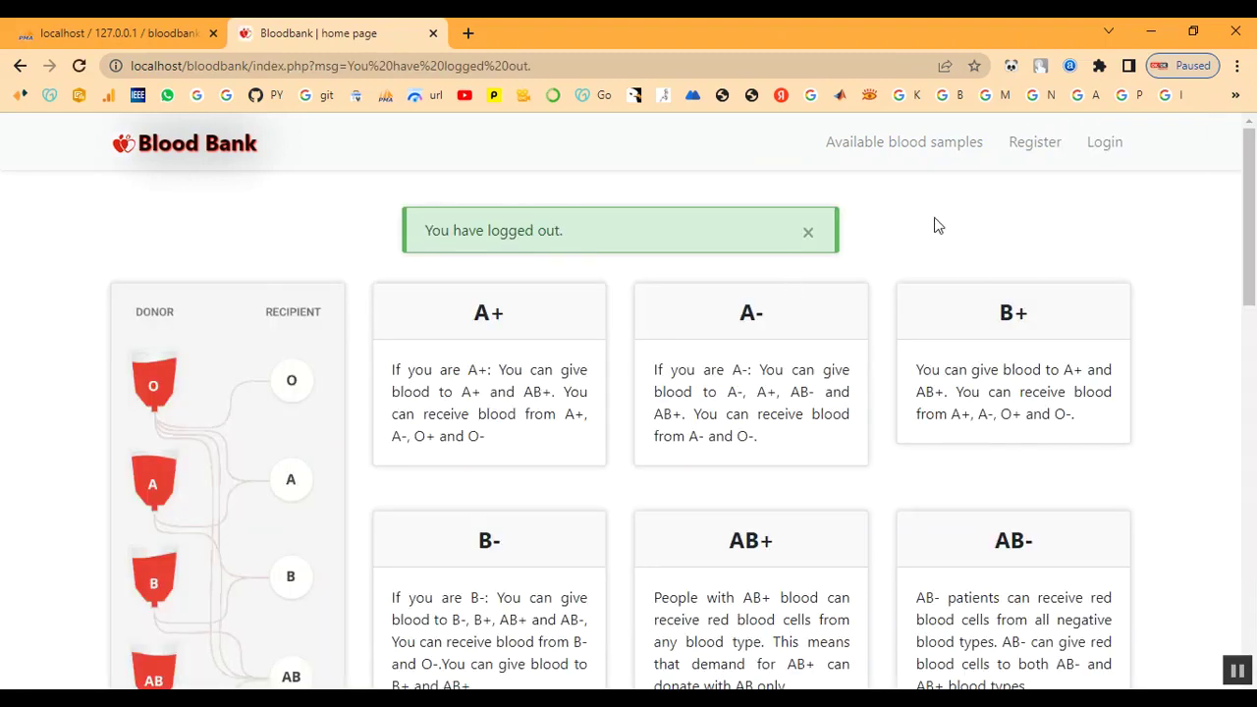
click(877, 157)
scroll(497, 511, down, 1)
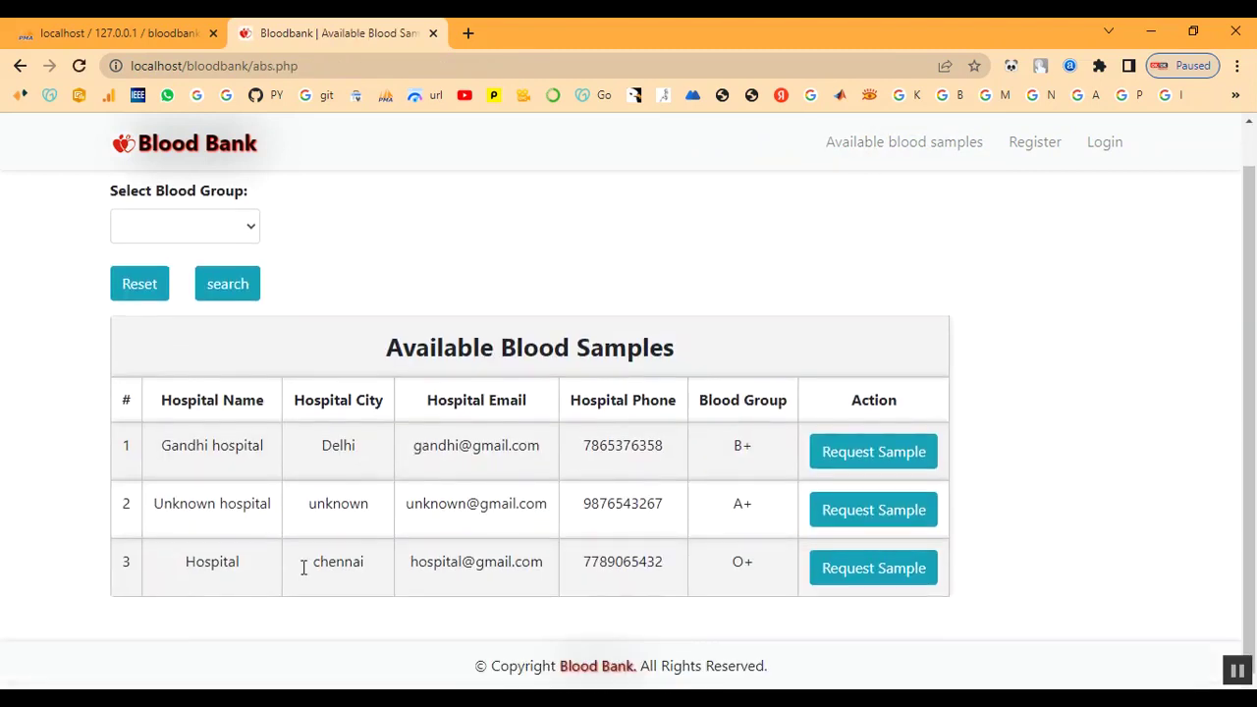
drag(187, 564, 854, 569)
click(567, 280)
scroll(561, 272, up, 1)
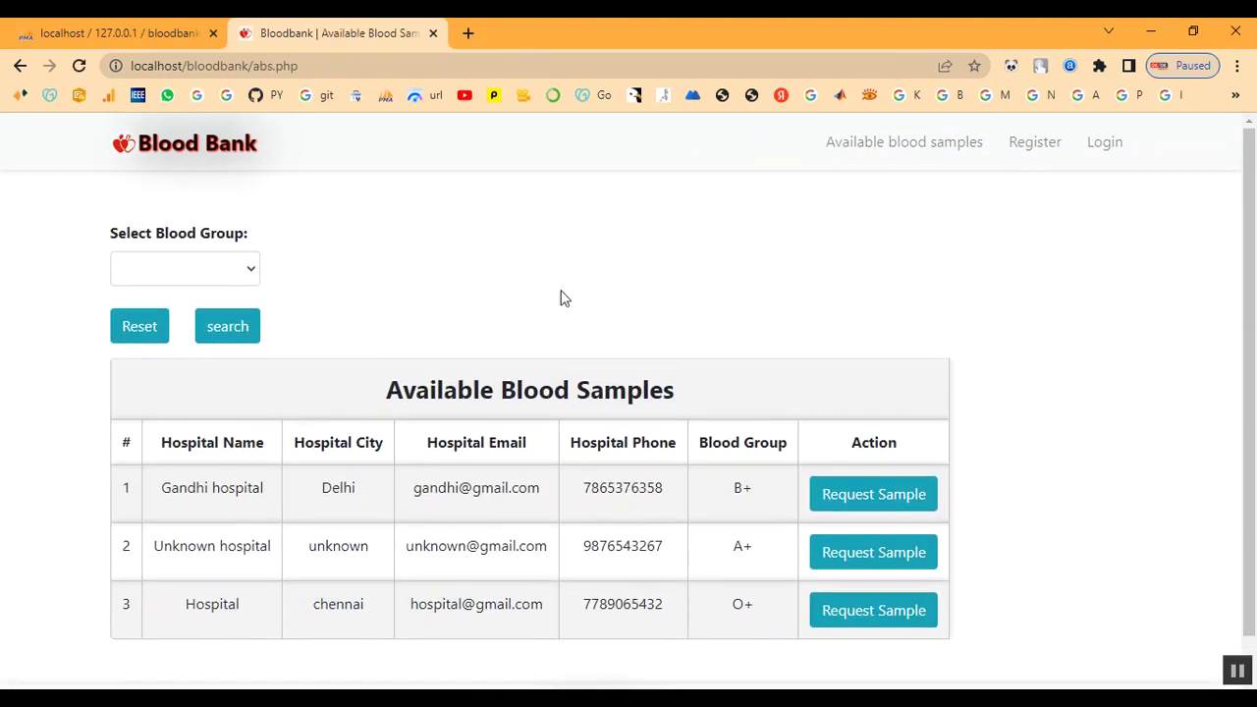
Sign in to the hospital account with its e-mail and password
click(1091, 162)
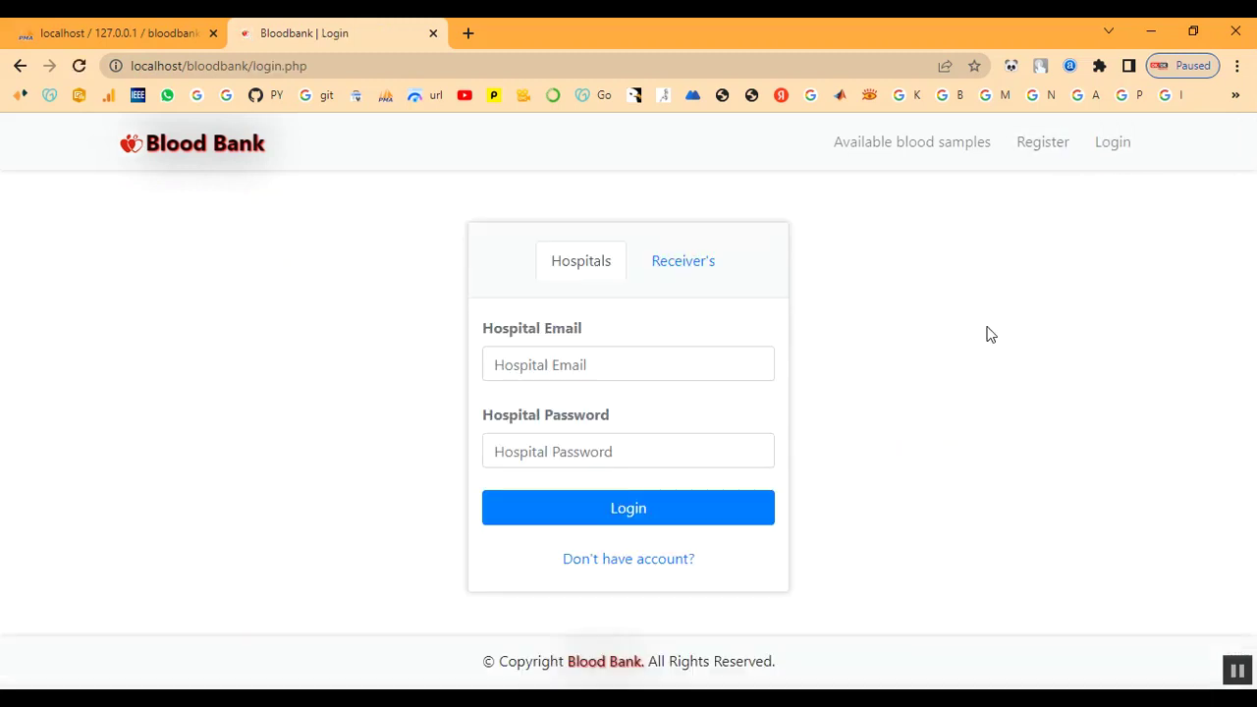
click(597, 363)
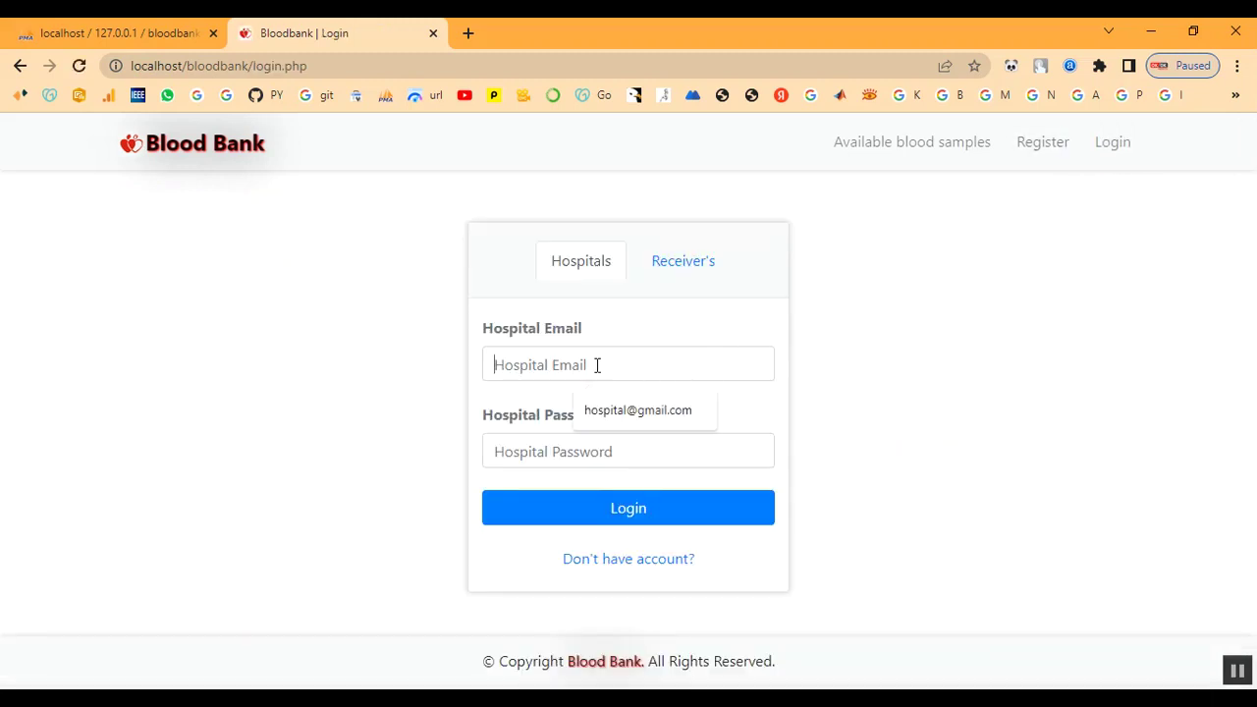
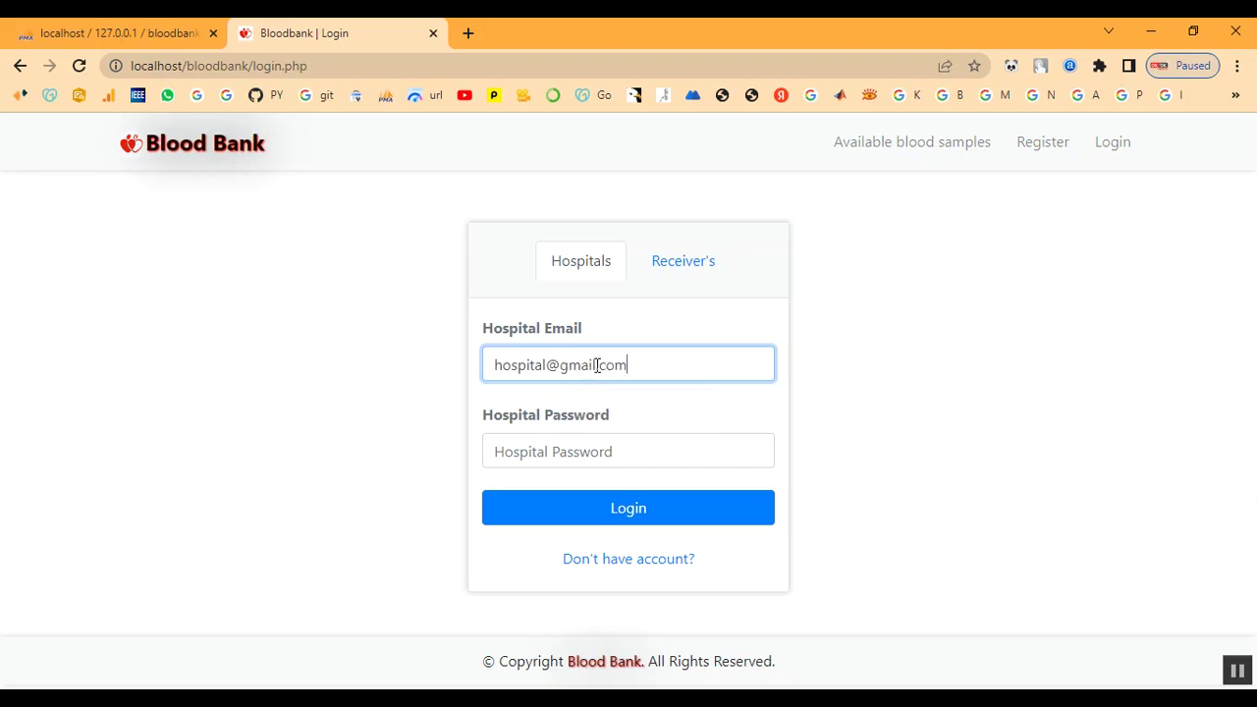
click(594, 450)
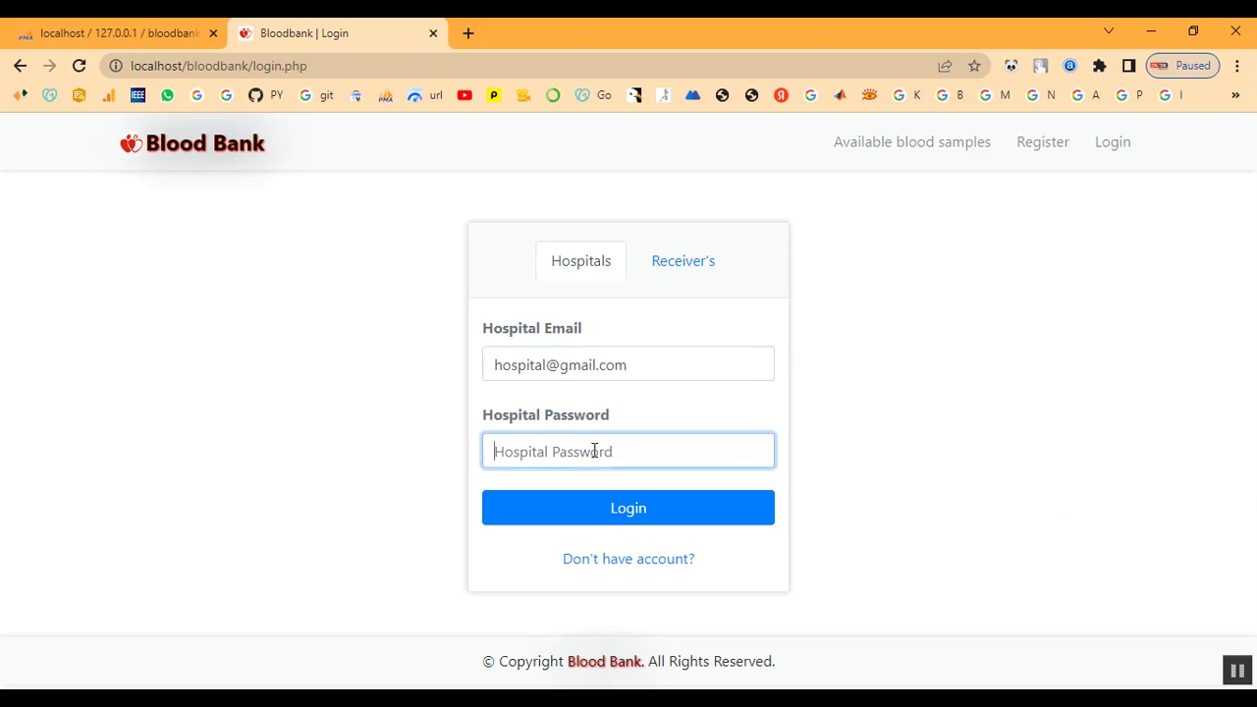
text(h)
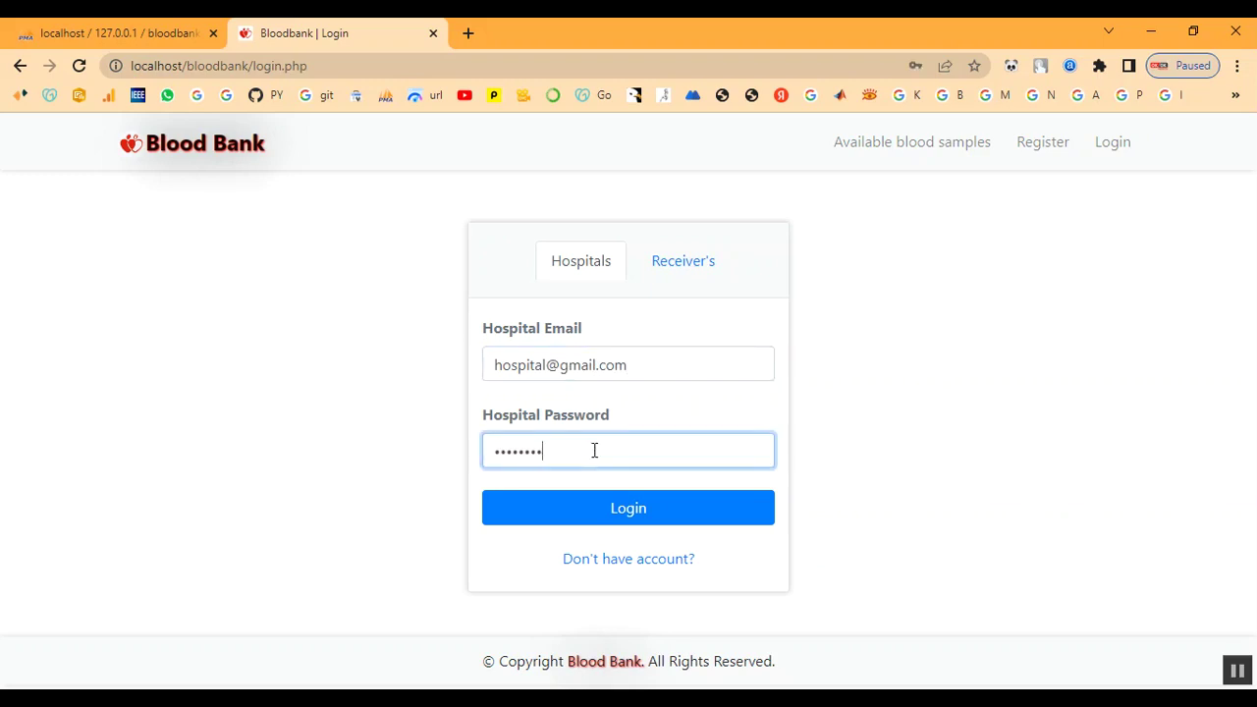
click(592, 510)
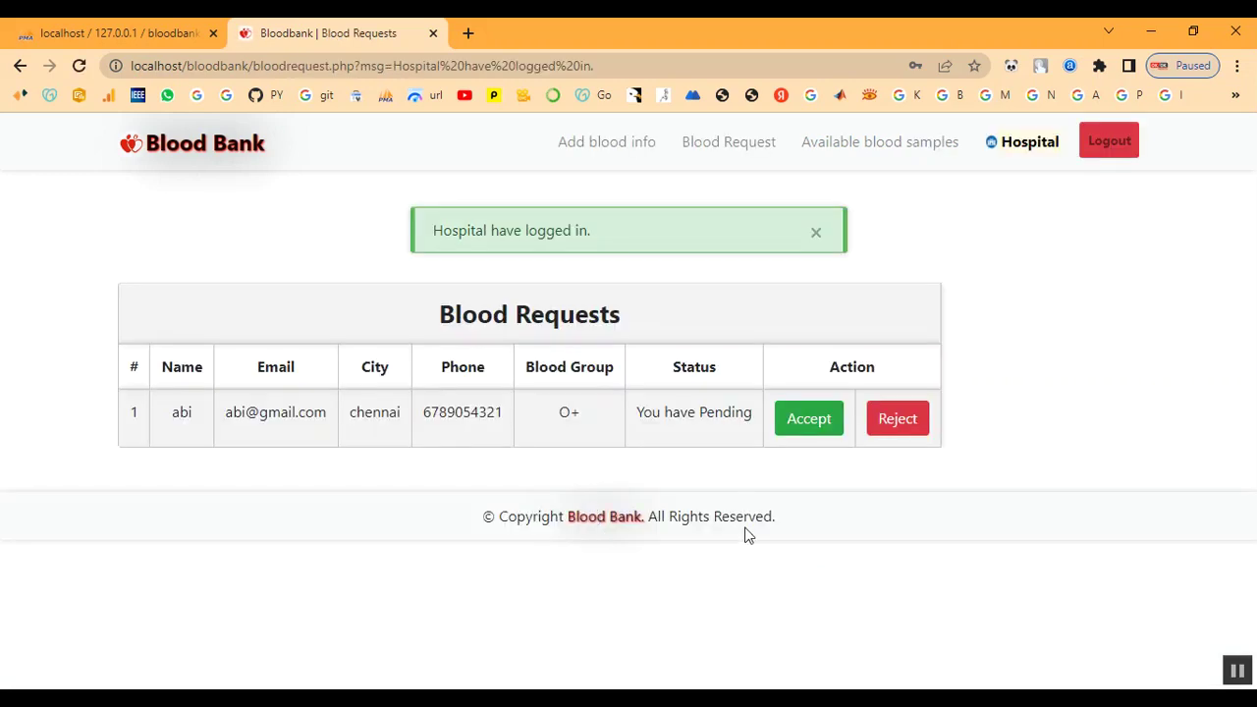
drag(453, 233, 643, 254)
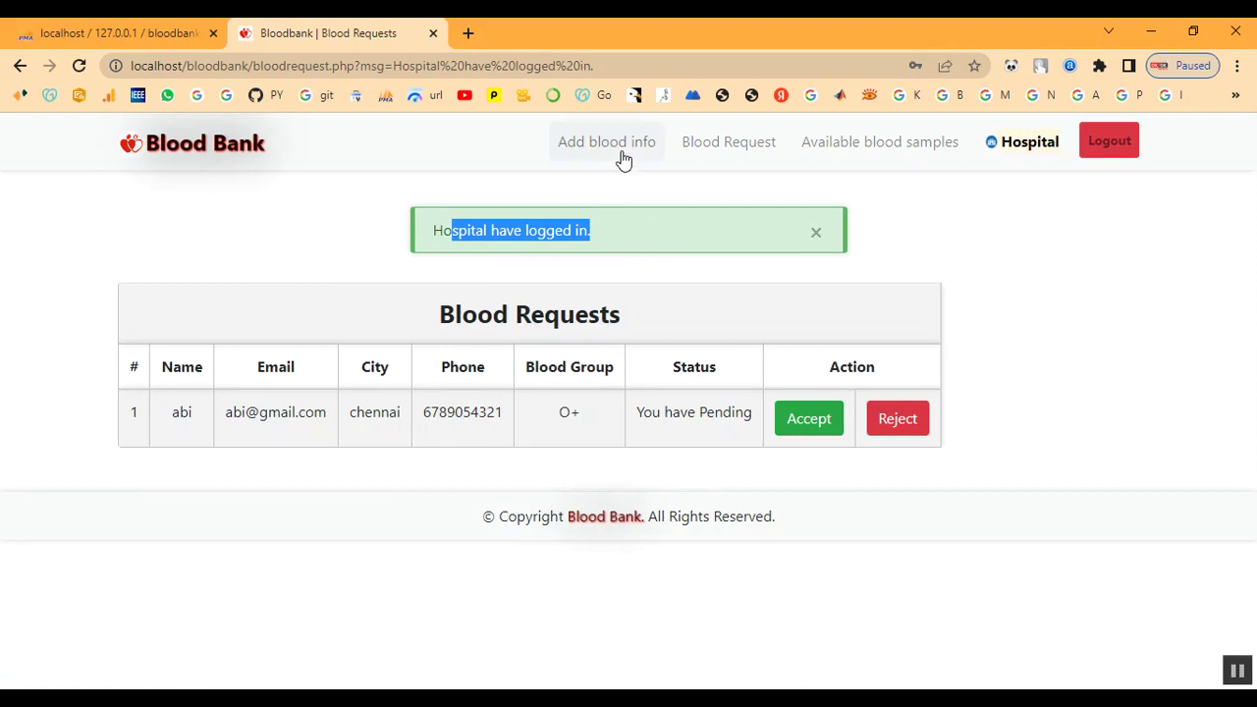
drag(439, 316, 677, 326)
click(642, 343)
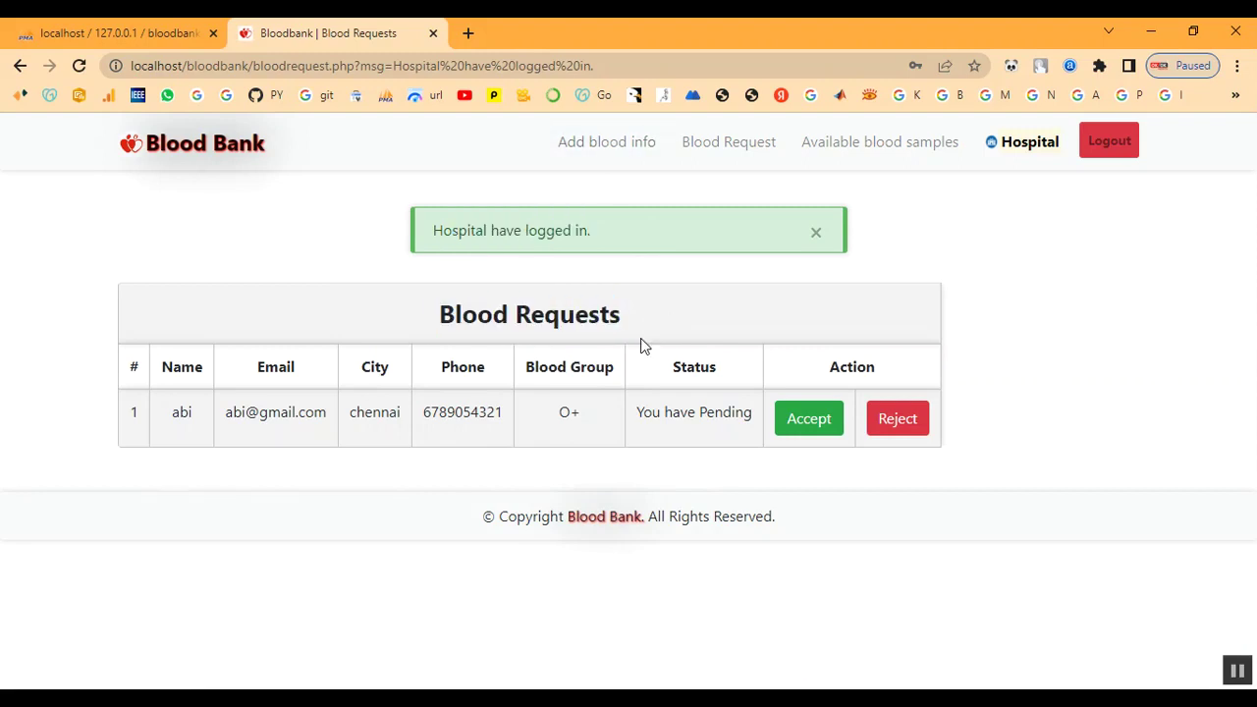
drag(167, 376, 583, 360)
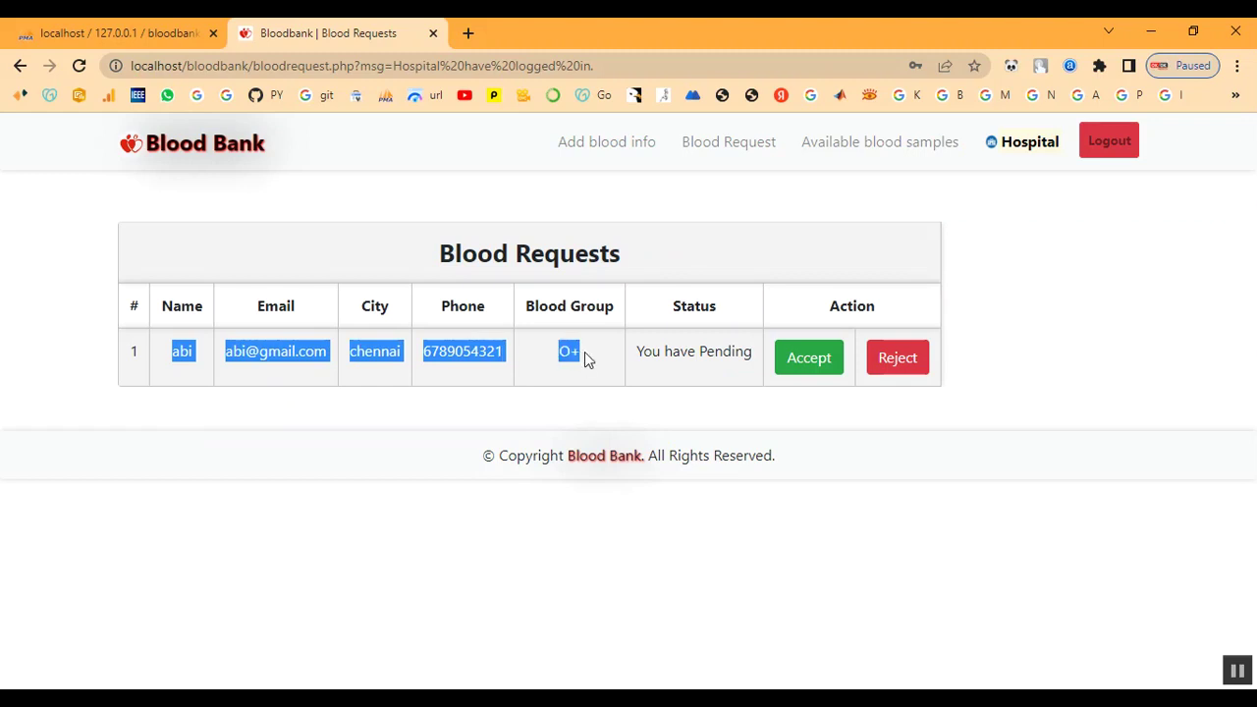
click(583, 356)
double_click(570, 355)
click(592, 386)
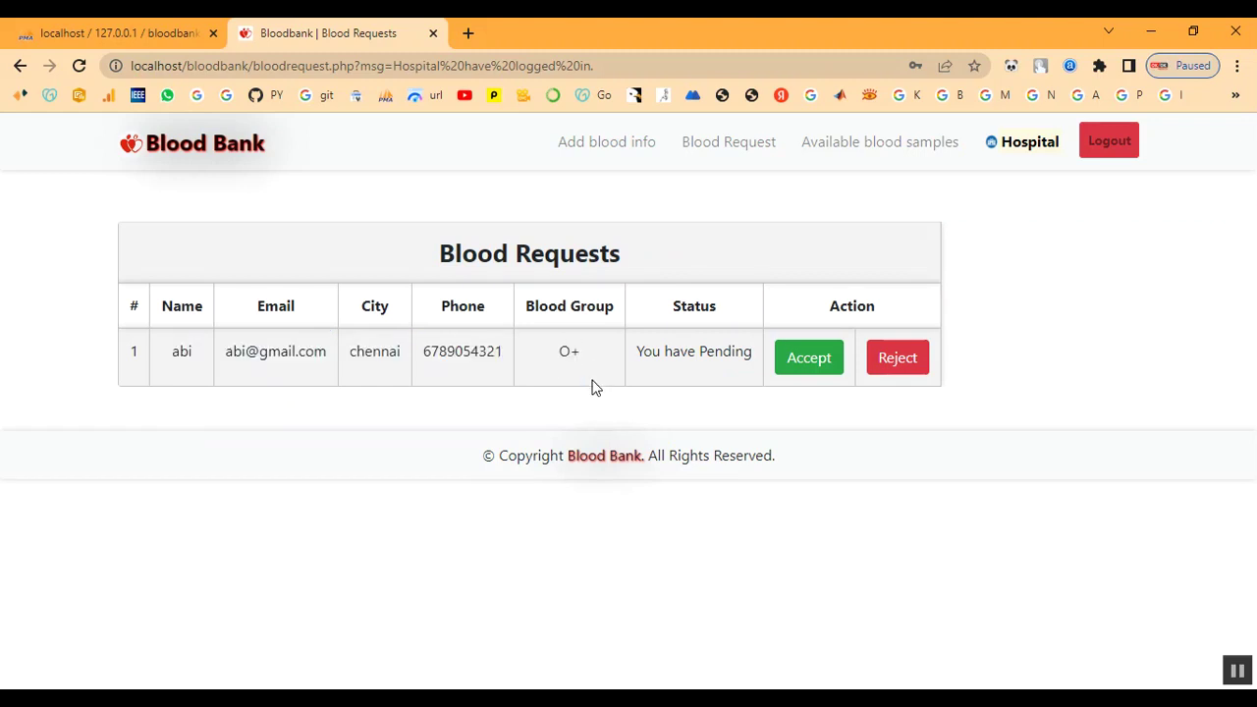
drag(638, 351, 754, 352)
click(729, 373)
click(716, 146)
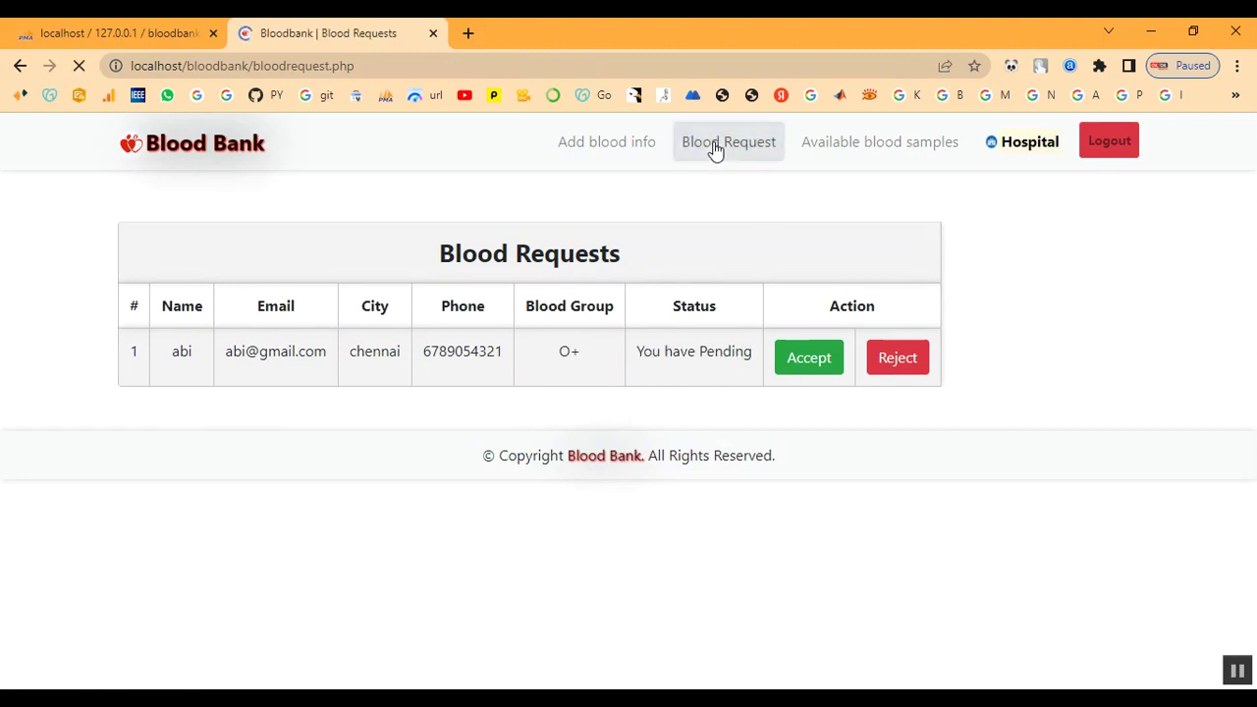
Accept the receiver's O+ request, confirm it reads You have Accepted, then log out
click(821, 361)
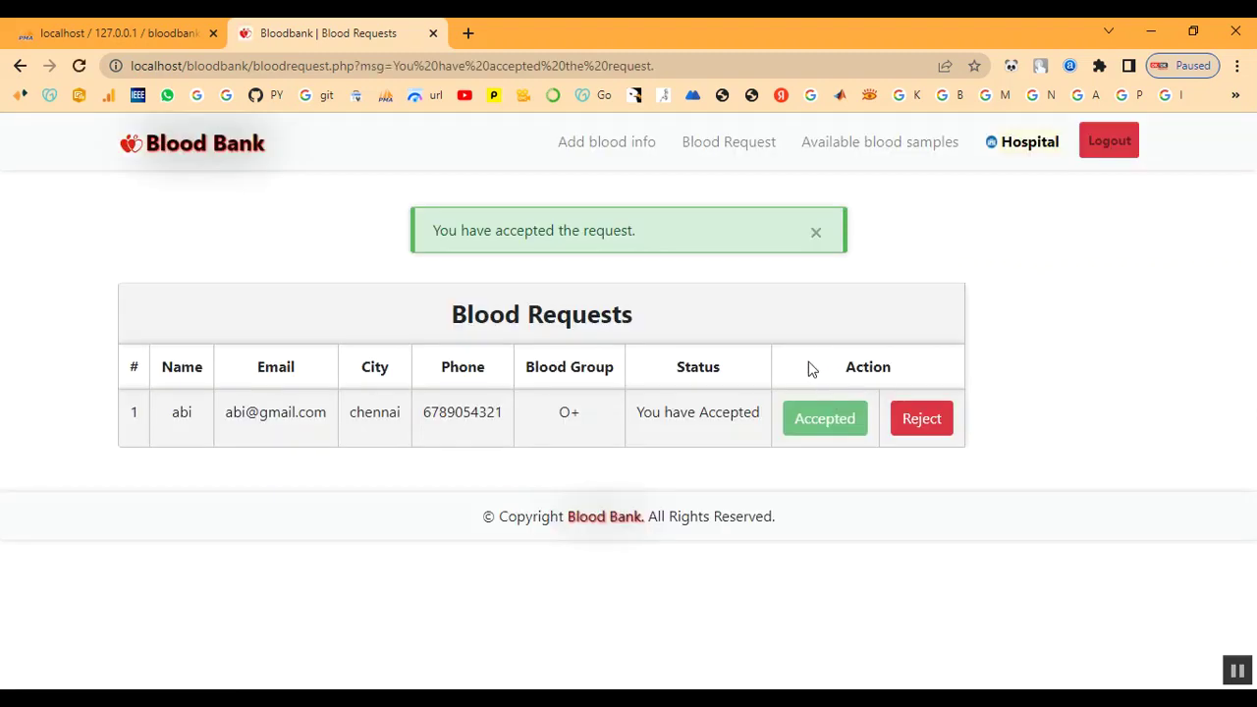
drag(460, 230, 693, 281)
click(654, 419)
drag(638, 414, 763, 412)
click(743, 414)
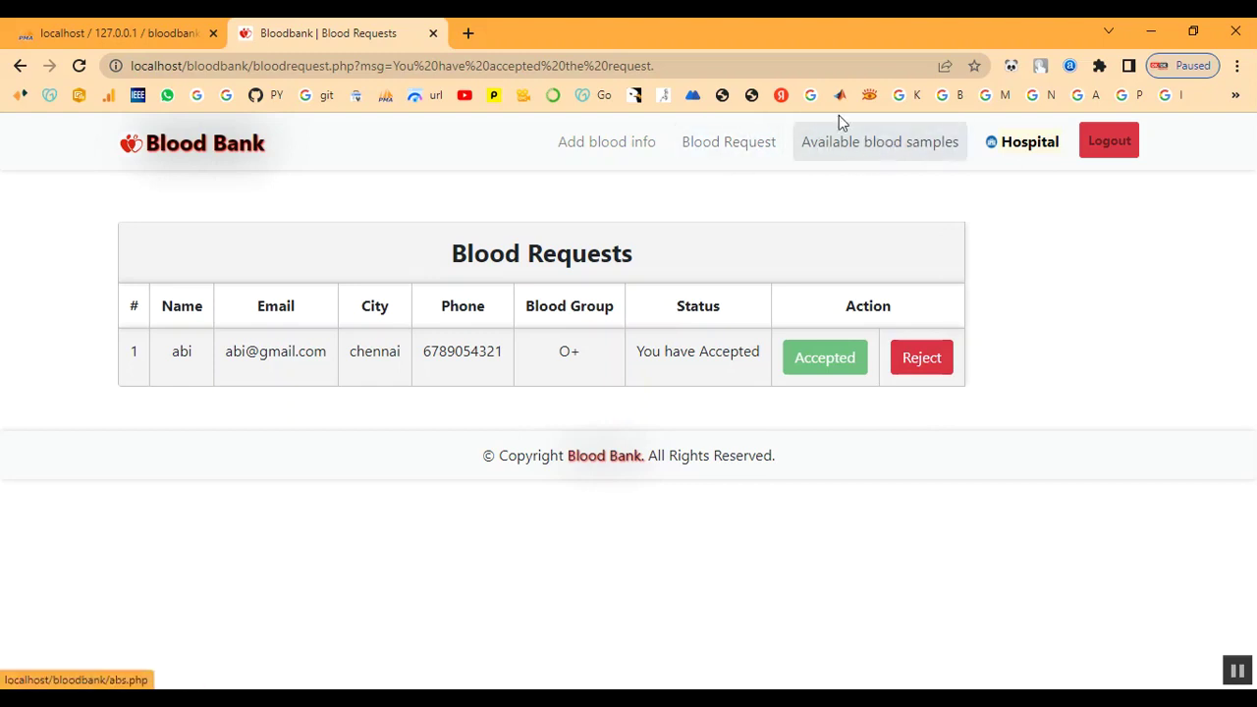
click(743, 142)
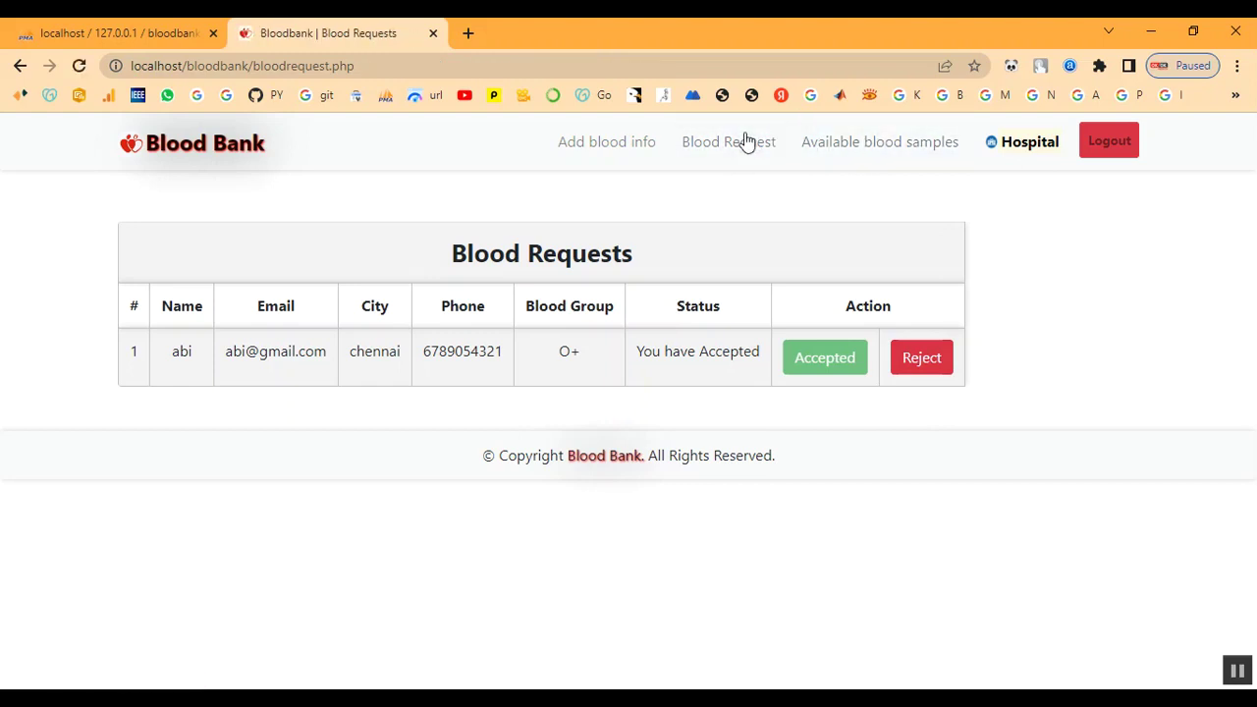
click(1110, 141)
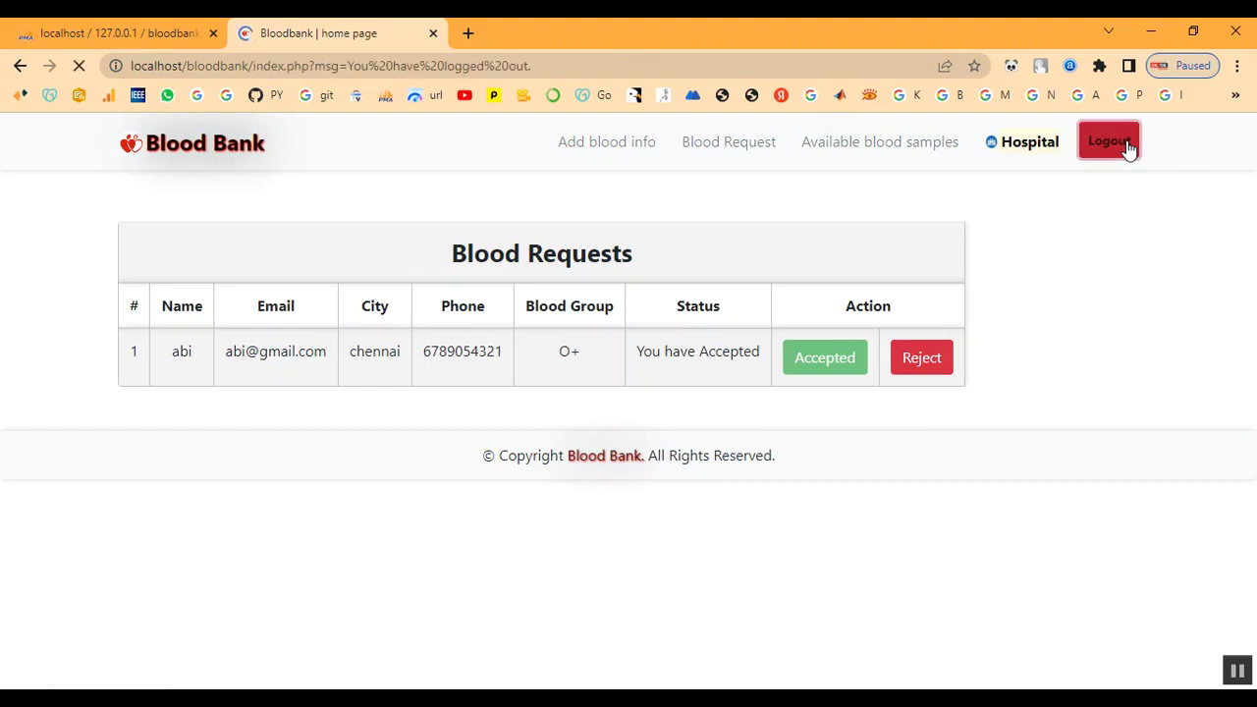
Go to the login page and focus the Hospital Email field
scroll(1052, 260, down, 1)
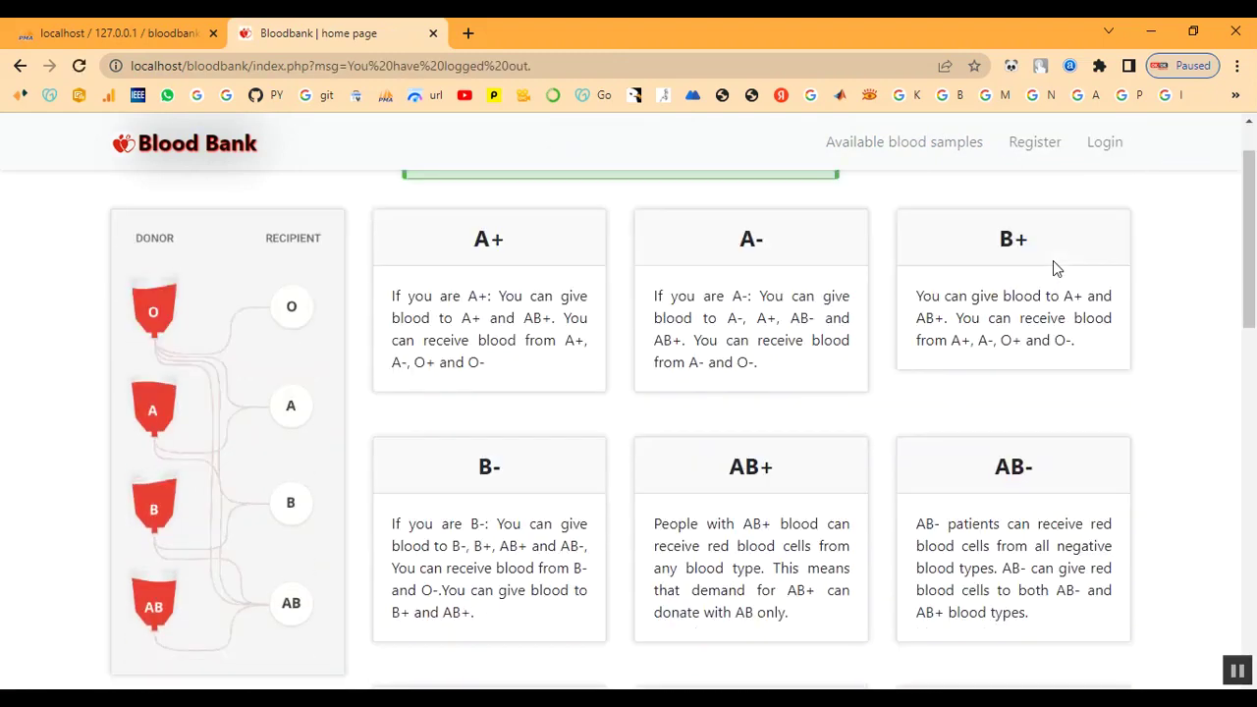
scroll(1056, 245, up, 1)
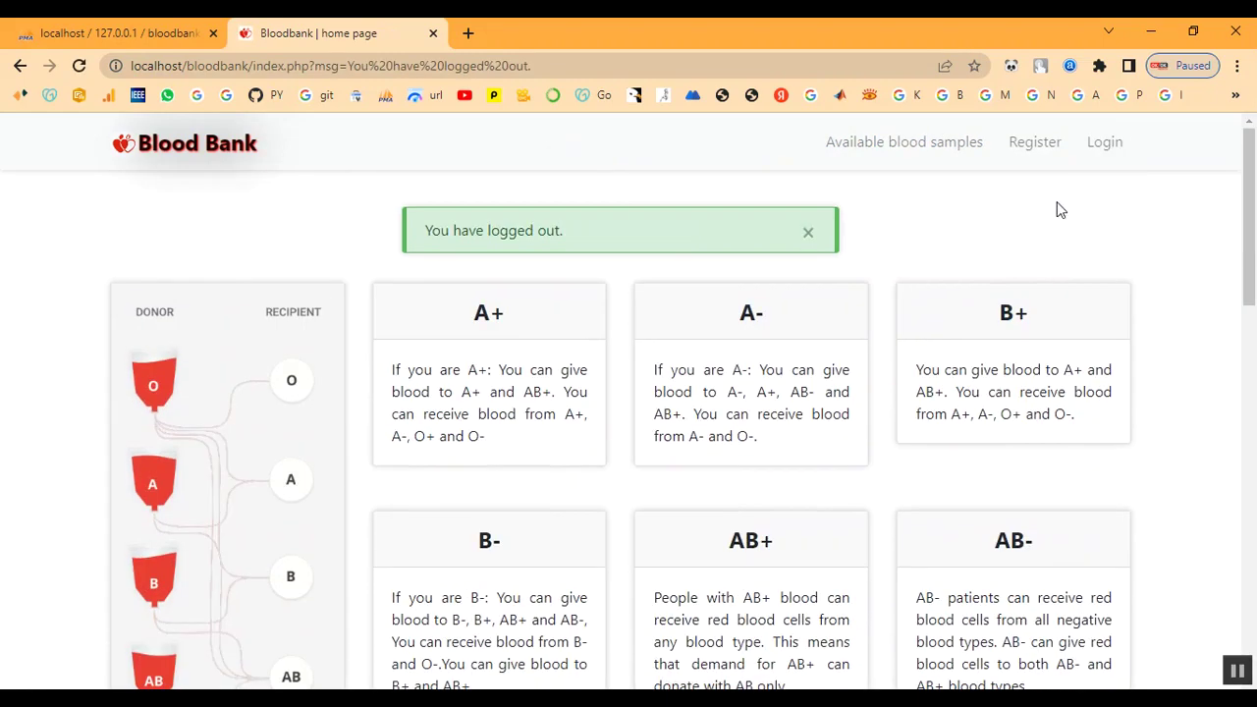
click(1092, 153)
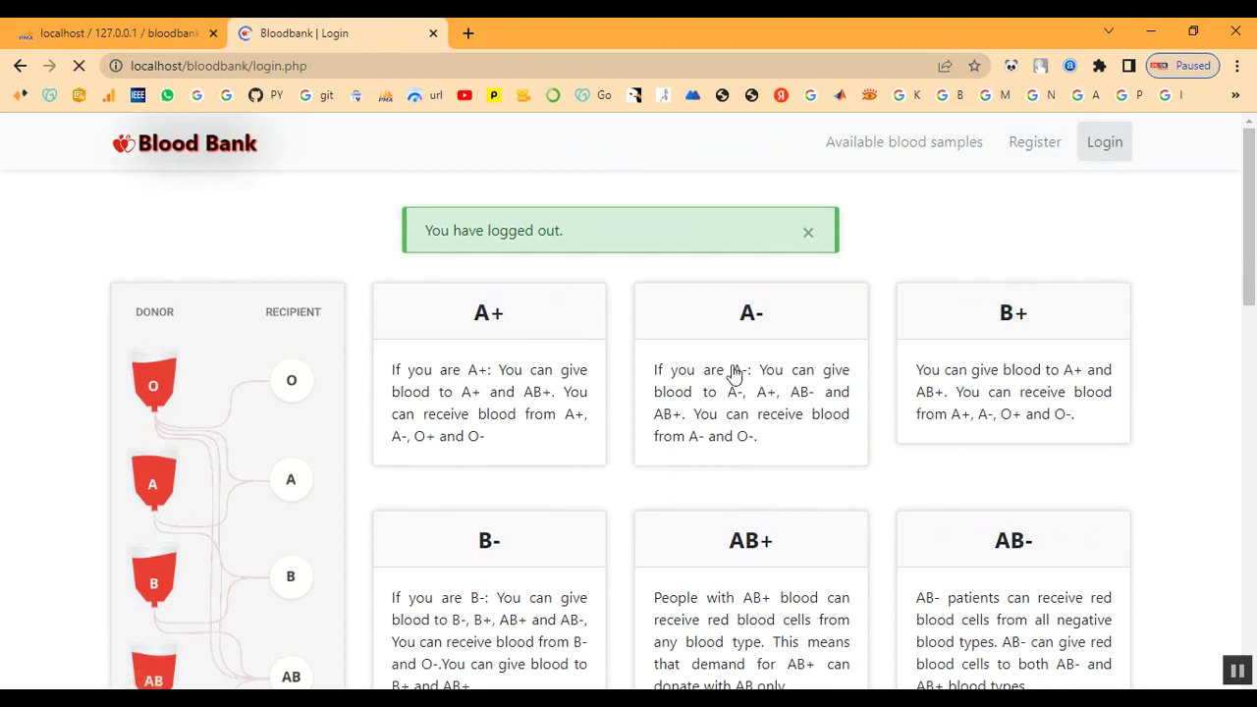
click(645, 367)
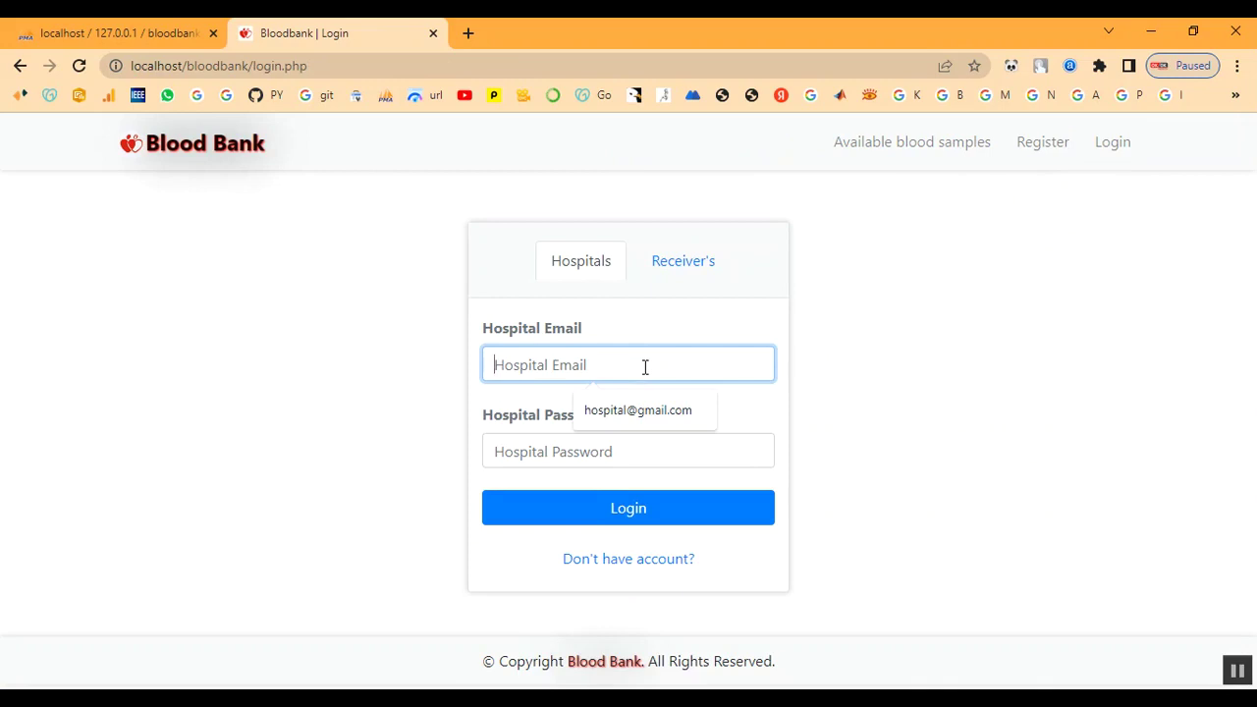
Log in on the Receiver tab with the receiver's e-mail and password
click(678, 279)
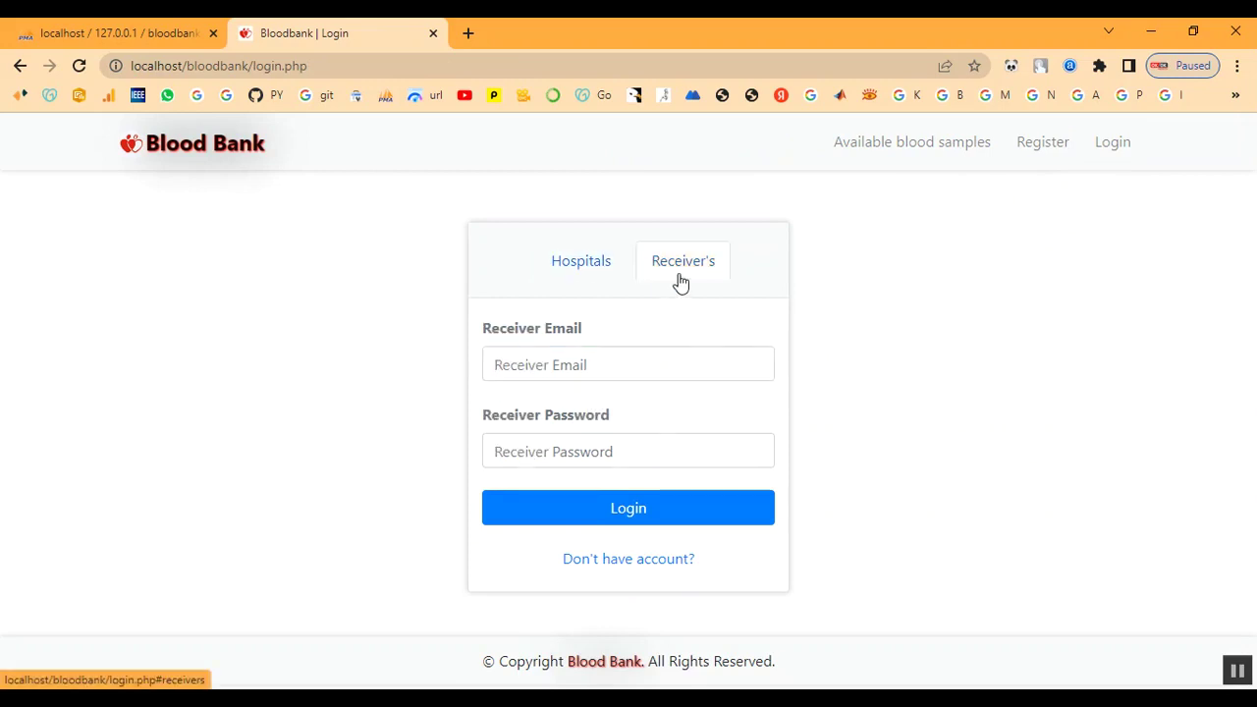
click(668, 361)
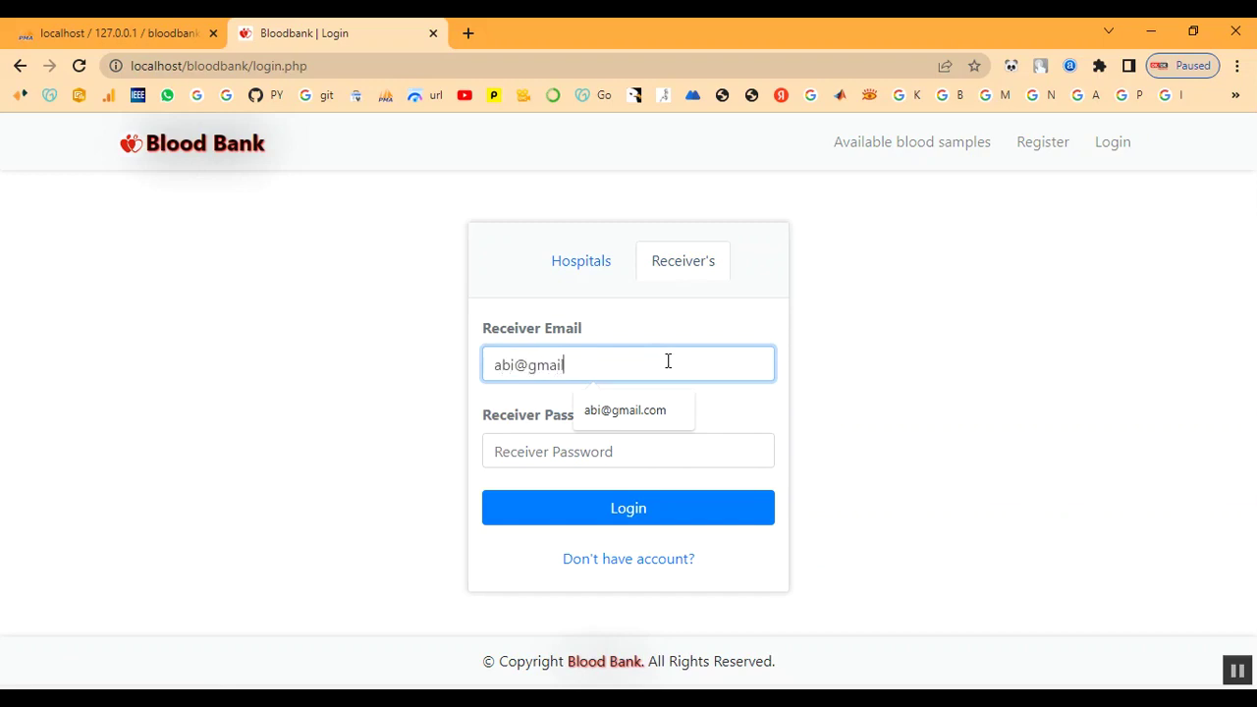
key(Tab)
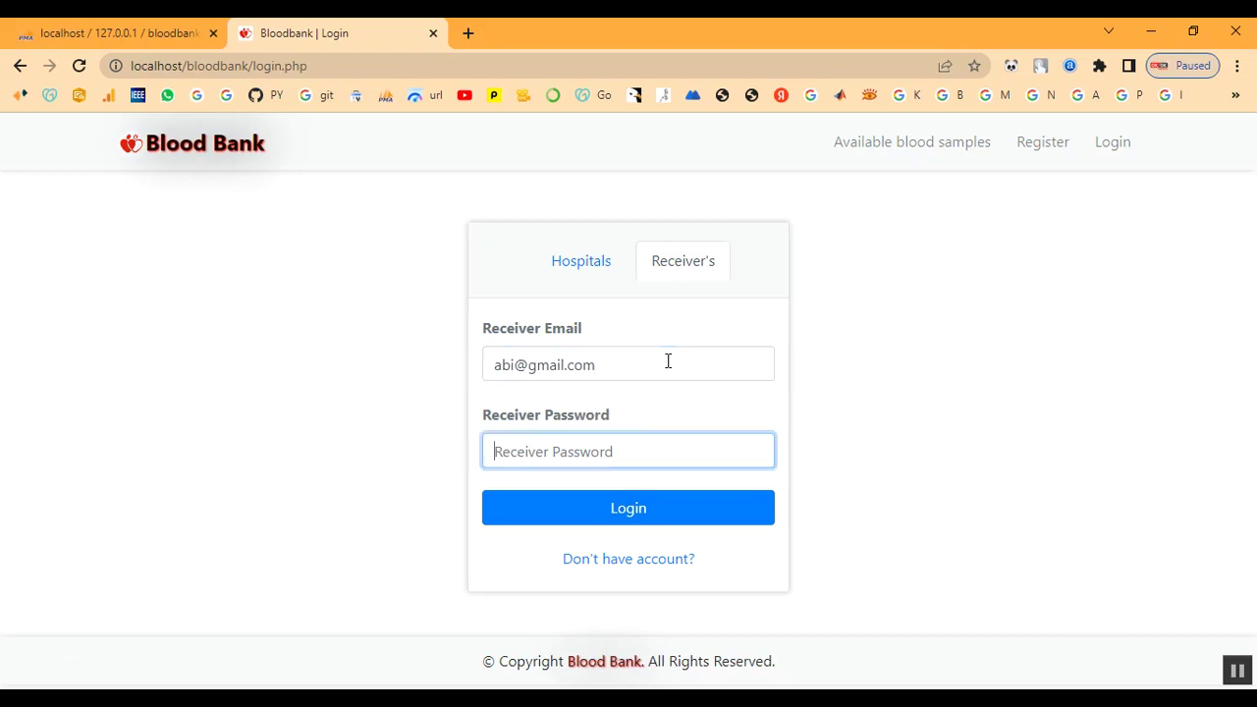
text(•)
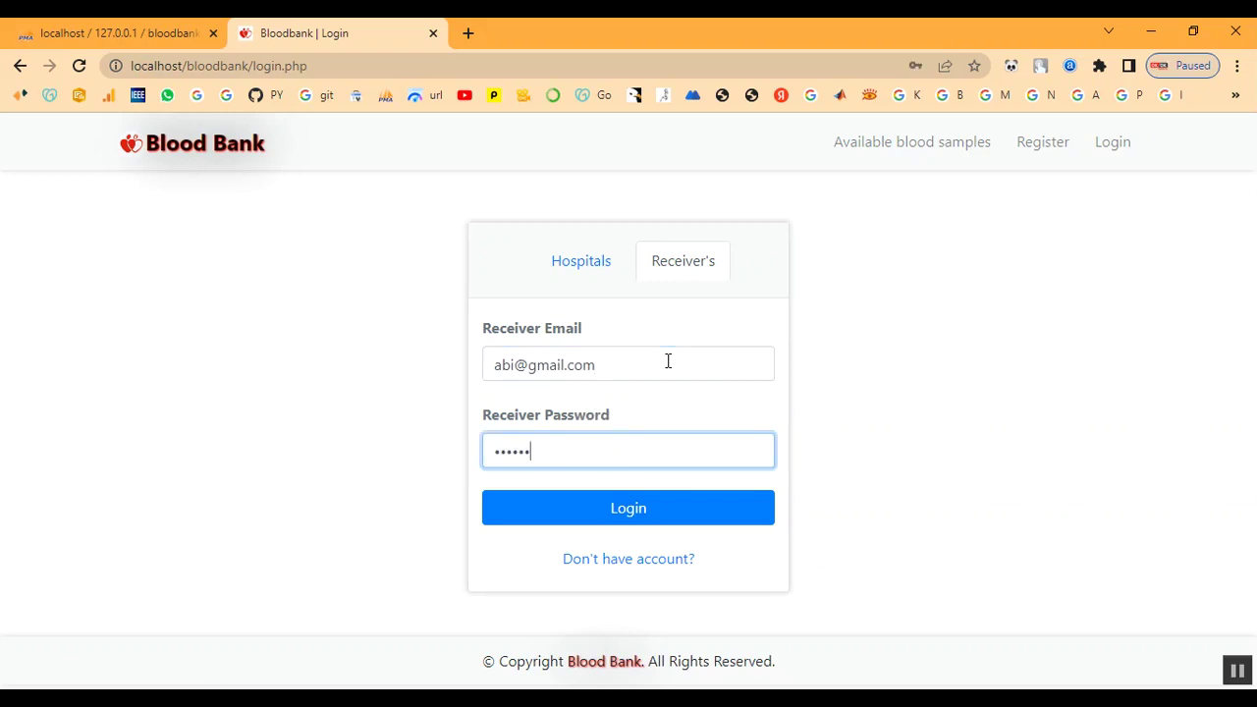
click(662, 516)
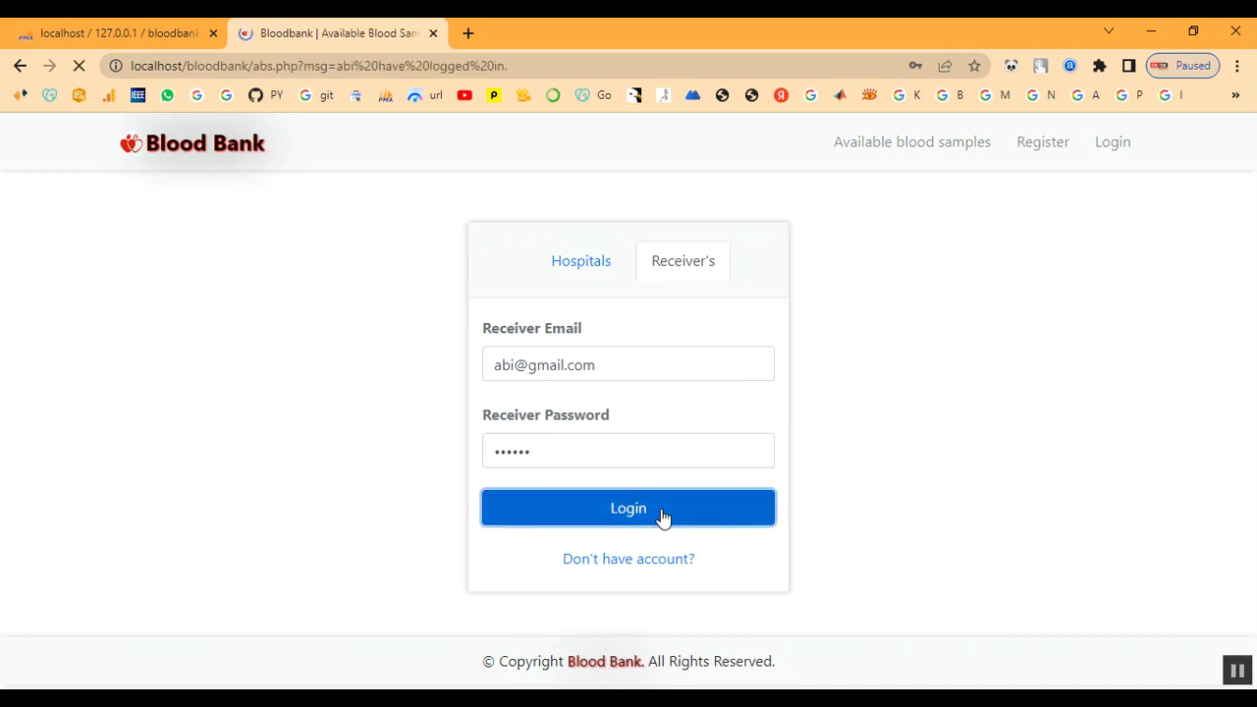
Confirm chennai Hospital's O+ request shows Accepted in Sent Requests, then return to available samples
scroll(449, 384, down, 1)
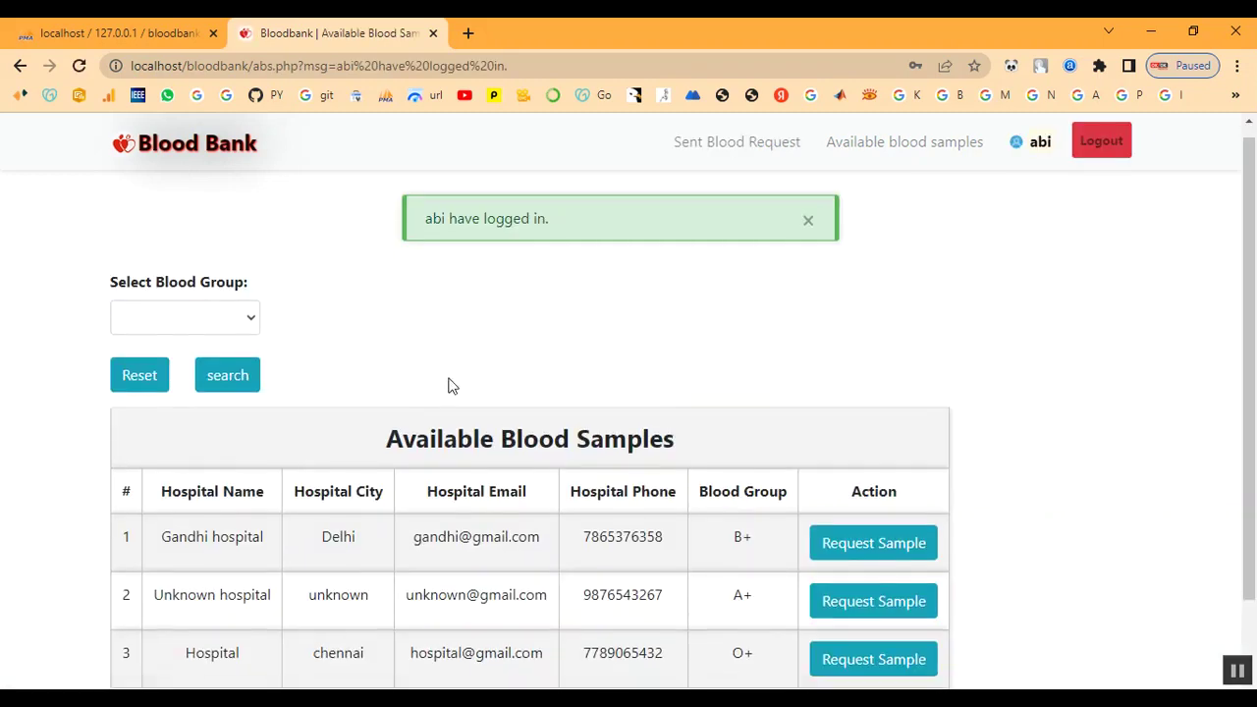
scroll(553, 495, up, 1)
drag(426, 236, 659, 250)
click(683, 300)
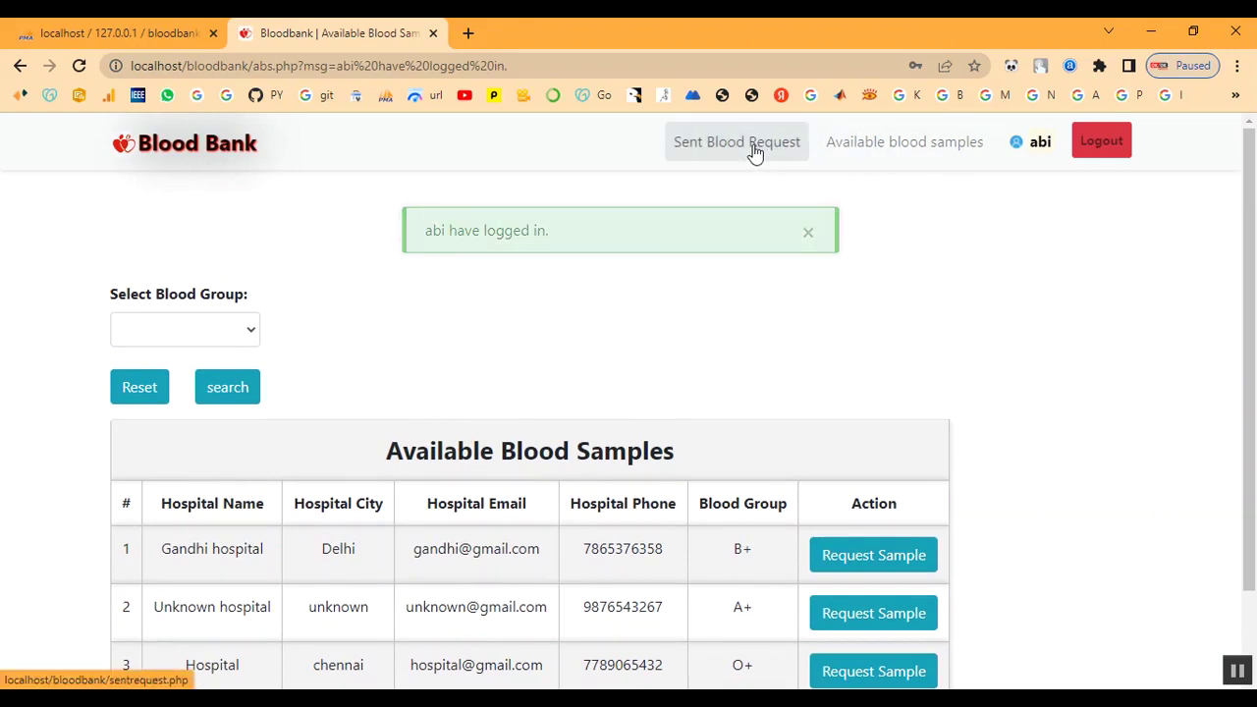
click(752, 151)
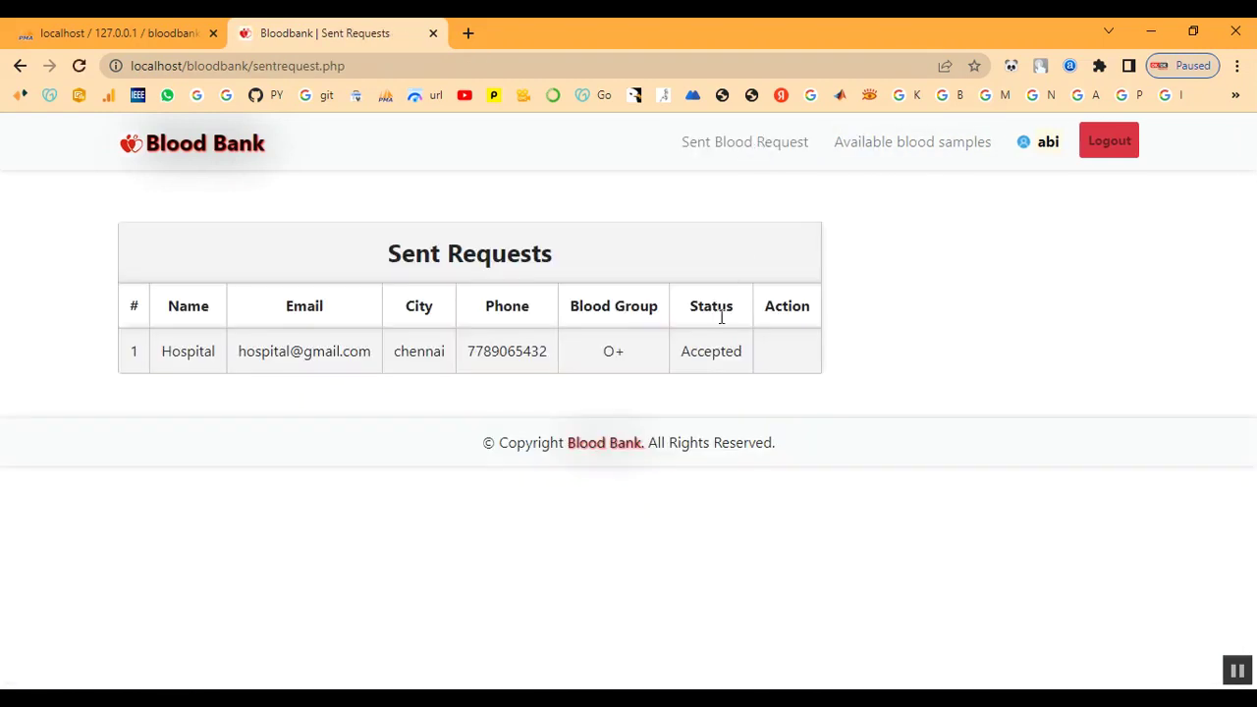
drag(682, 351, 734, 356)
click(605, 331)
drag(608, 361, 658, 367)
drag(469, 351, 594, 364)
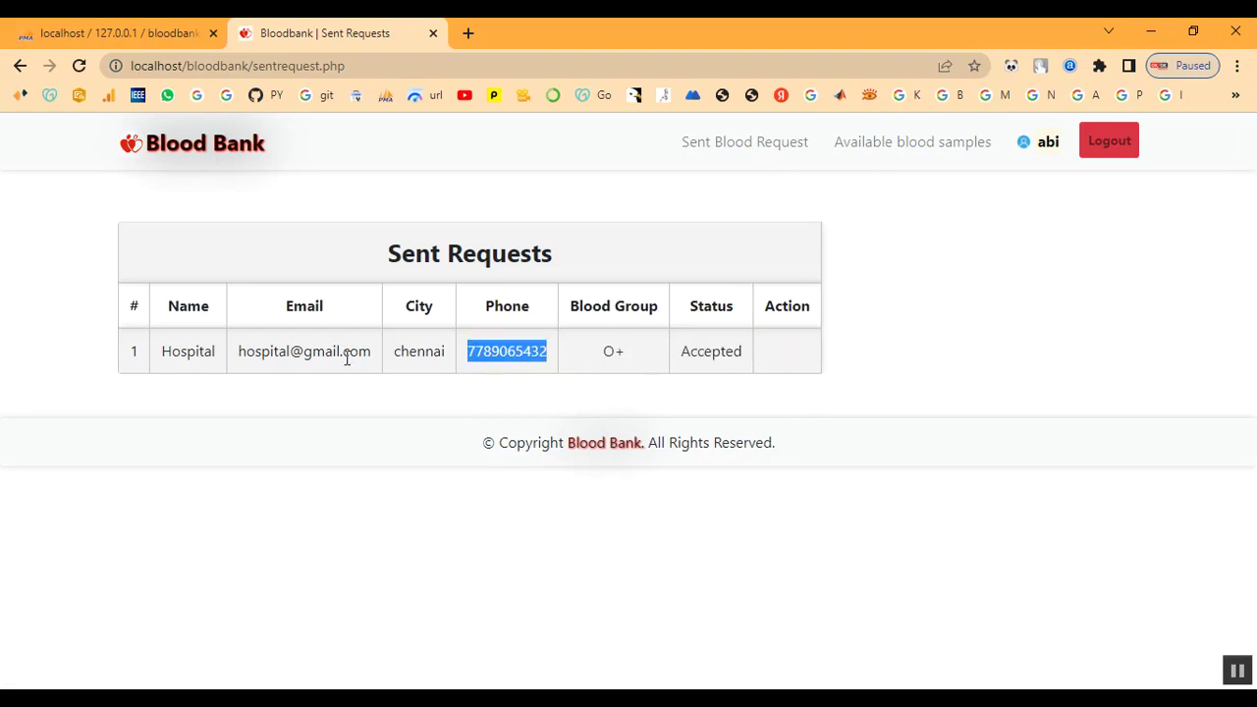
drag(164, 359, 570, 363)
click(997, 394)
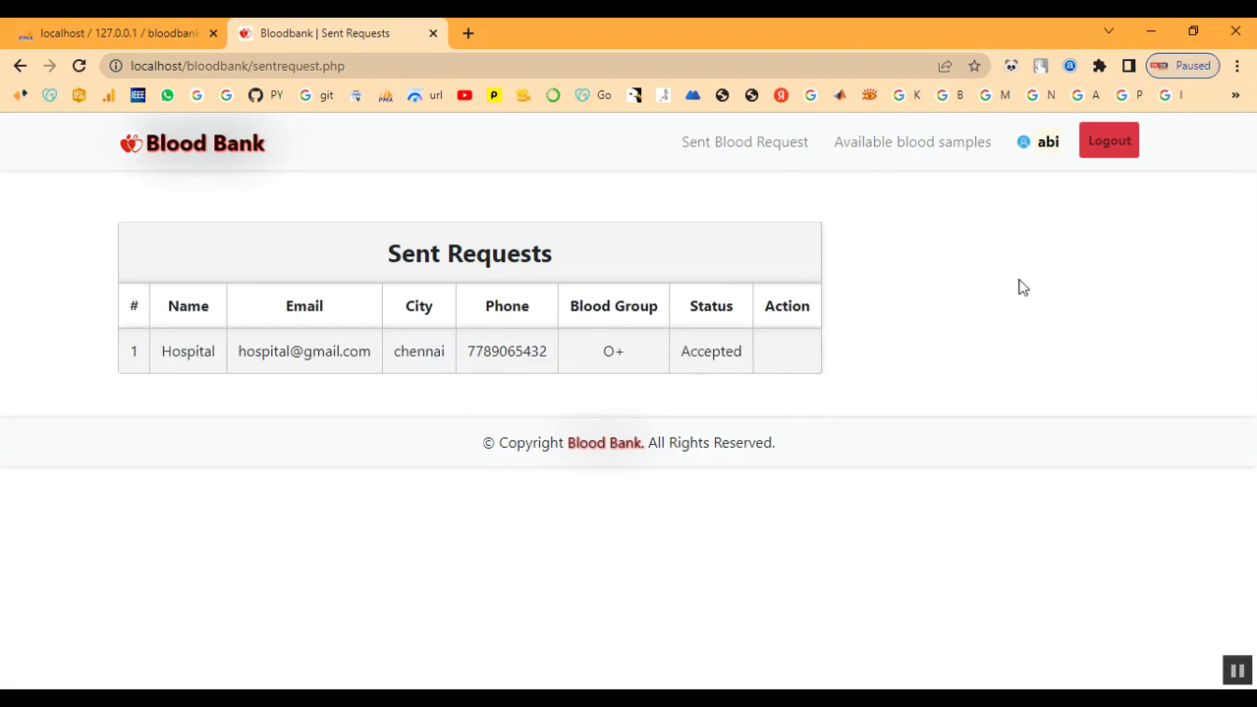
click(902, 157)
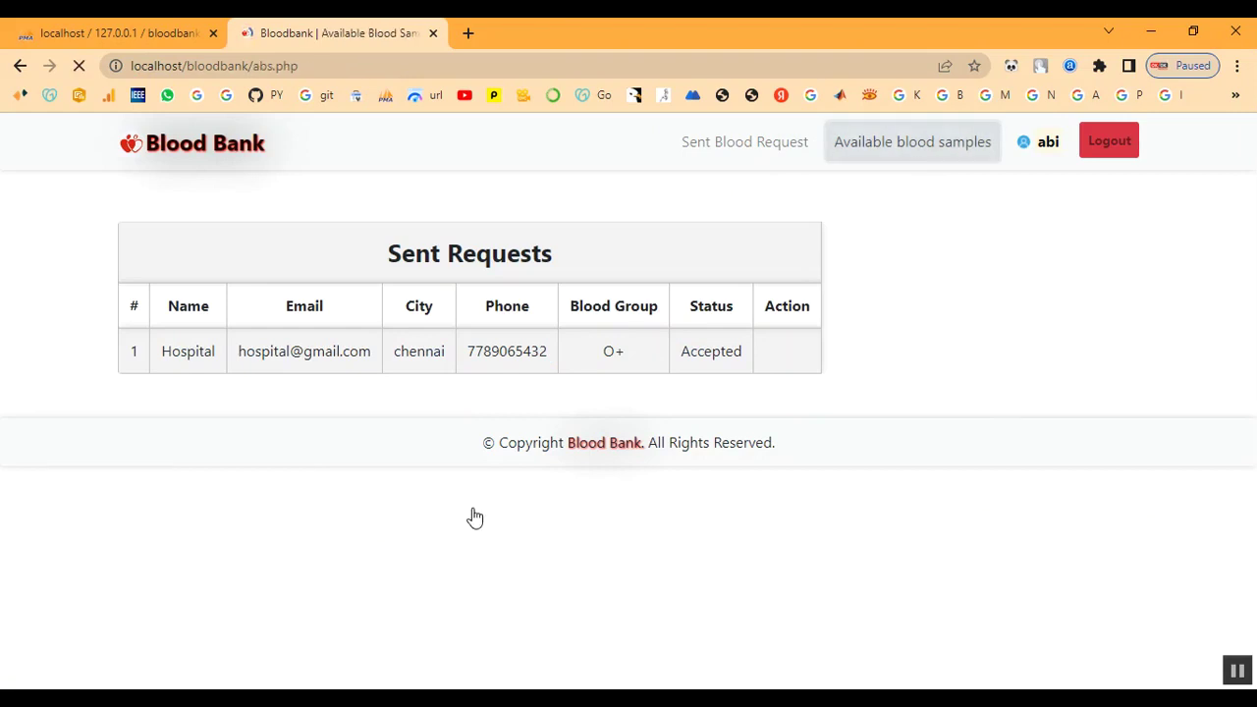
Filter available samples to O+, leaving only Hospital in chennai, then log out
scroll(471, 511, down, 2)
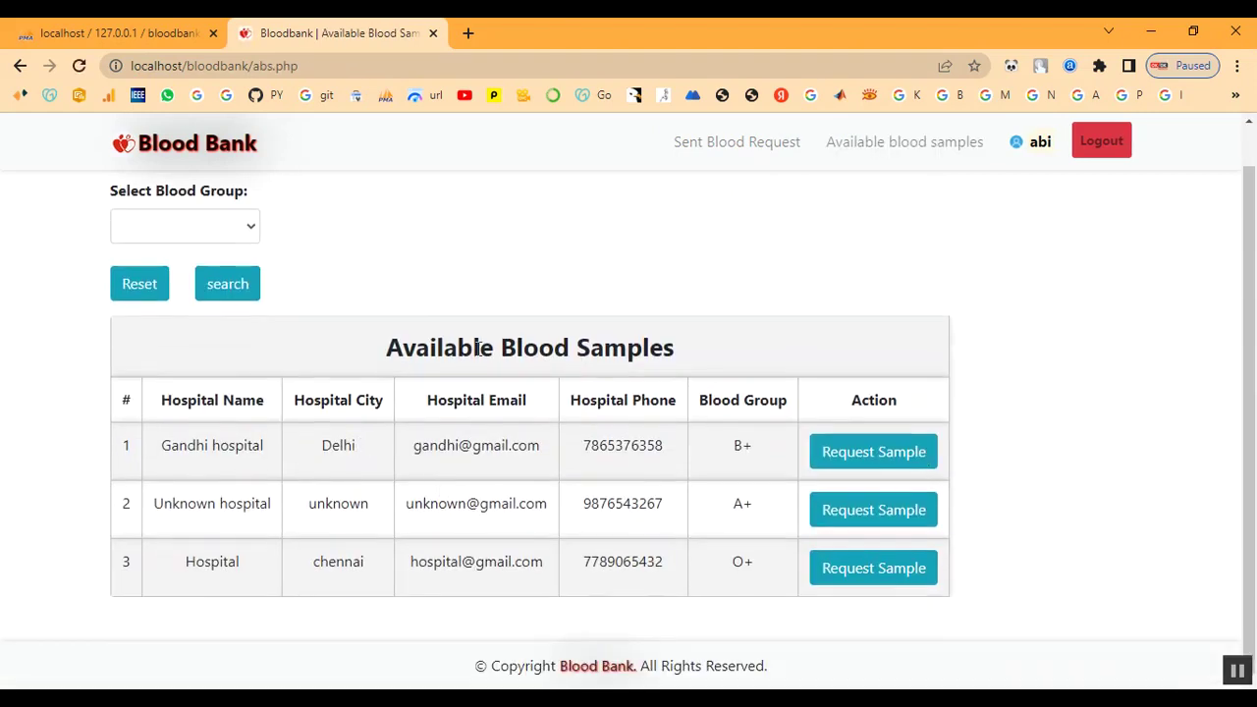
click(217, 228)
click(209, 392)
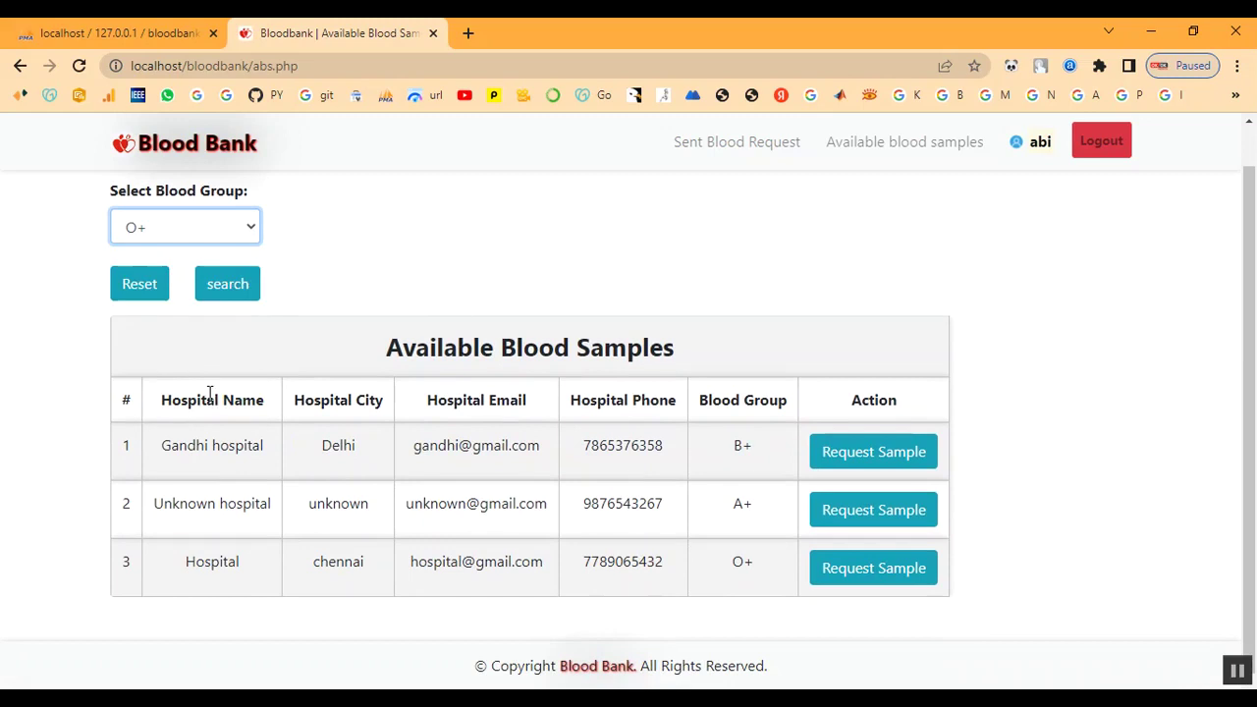
click(220, 293)
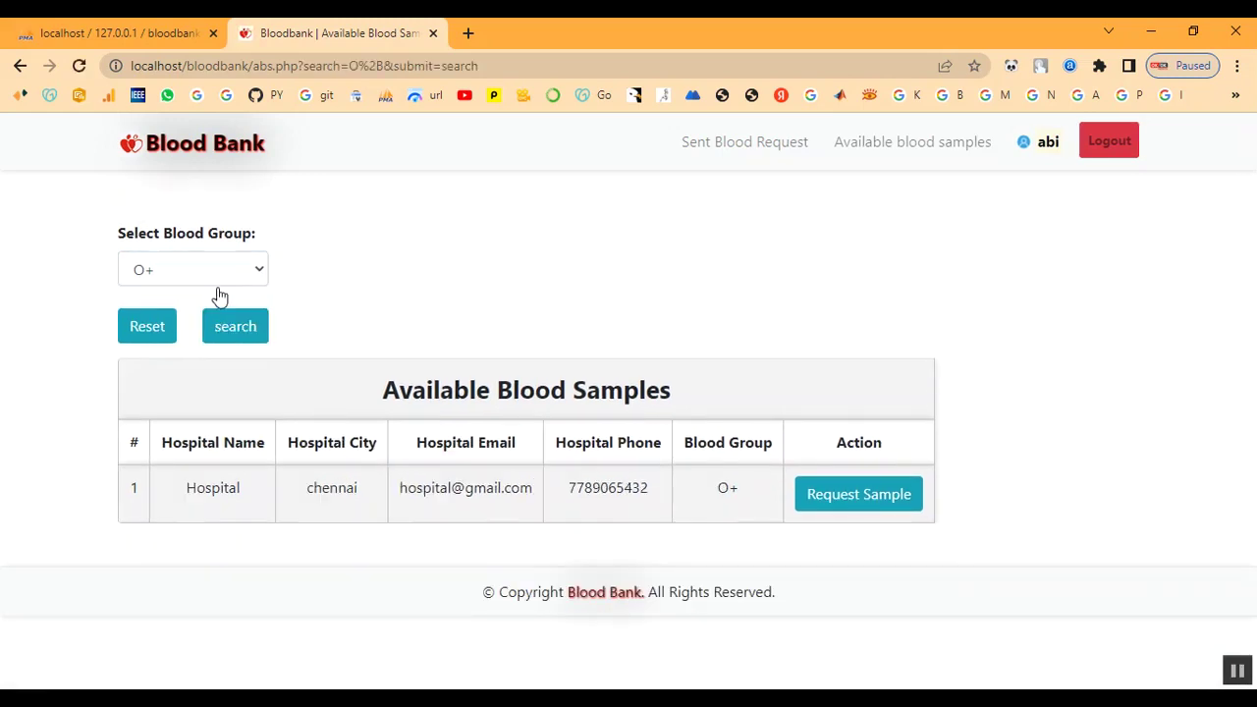
drag(189, 498, 746, 505)
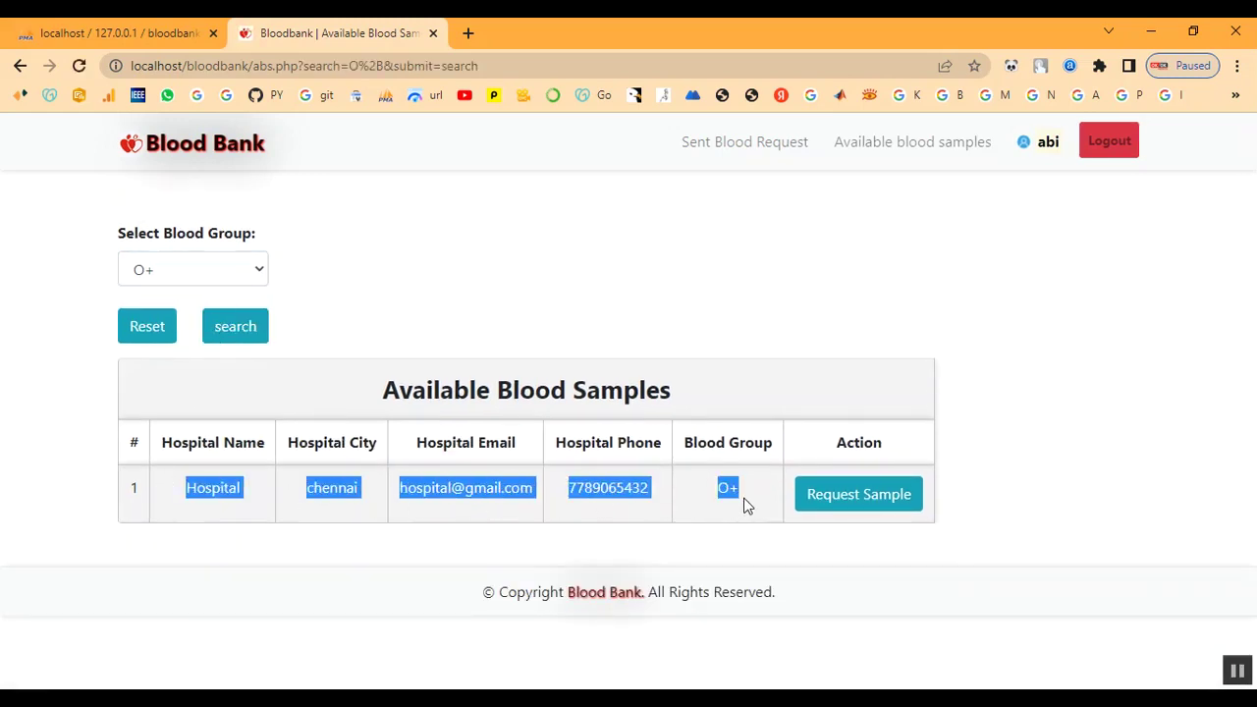
click(763, 319)
click(1112, 147)
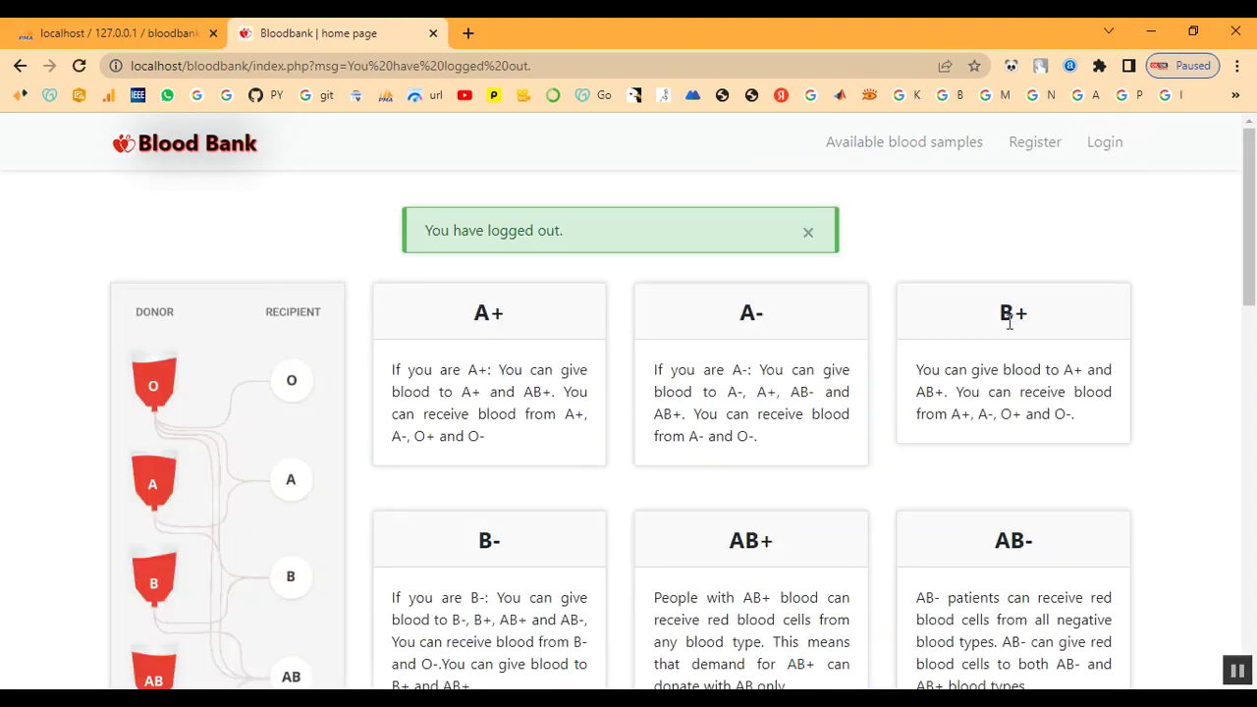
scroll(952, 368, down, 13)
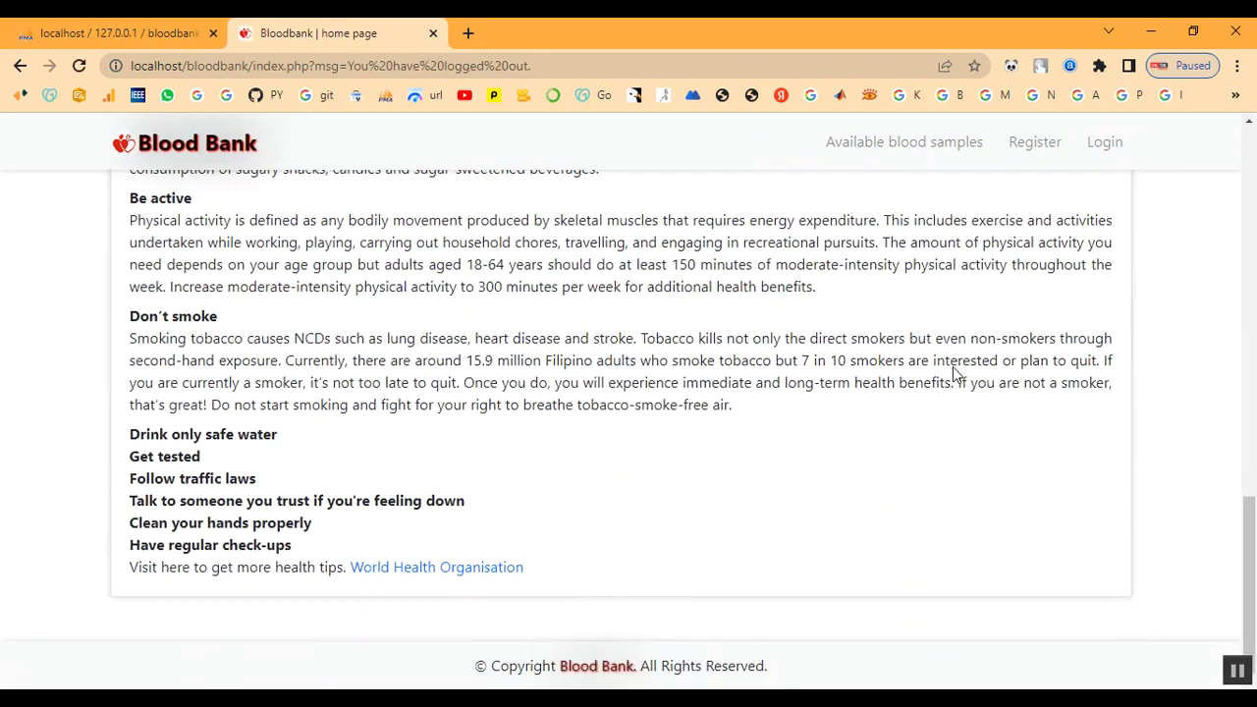
scroll(952, 371, up, 12)
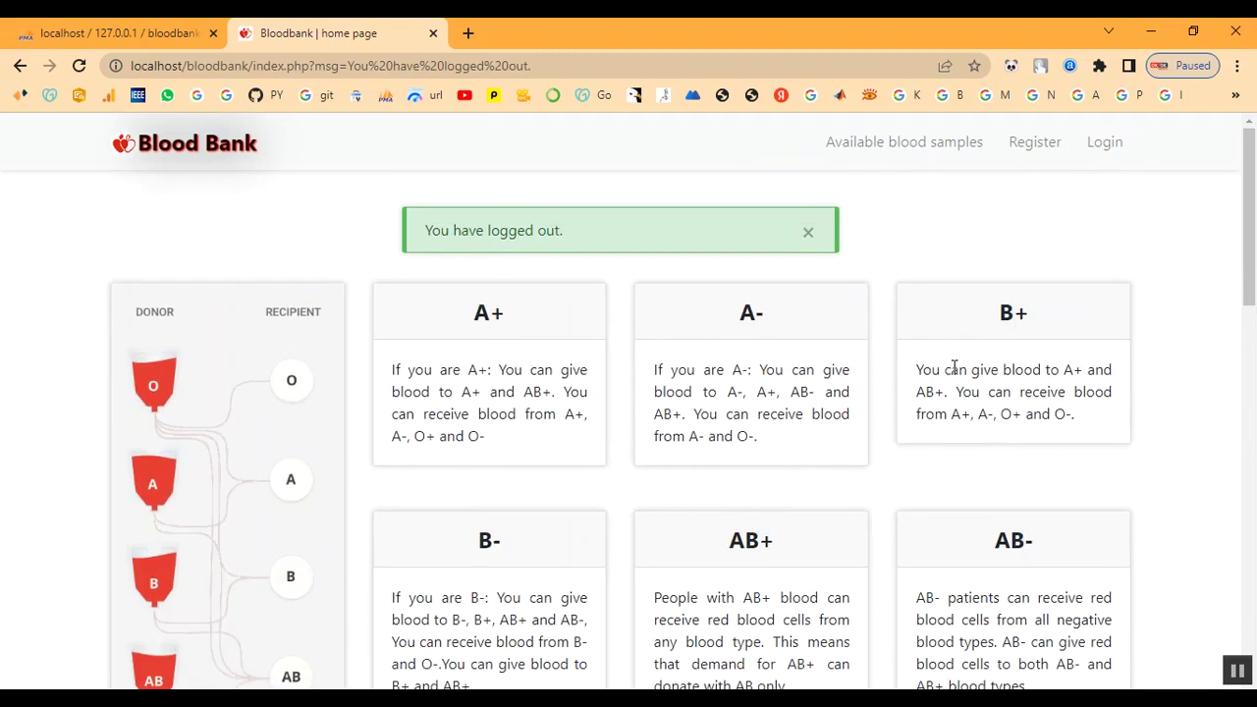